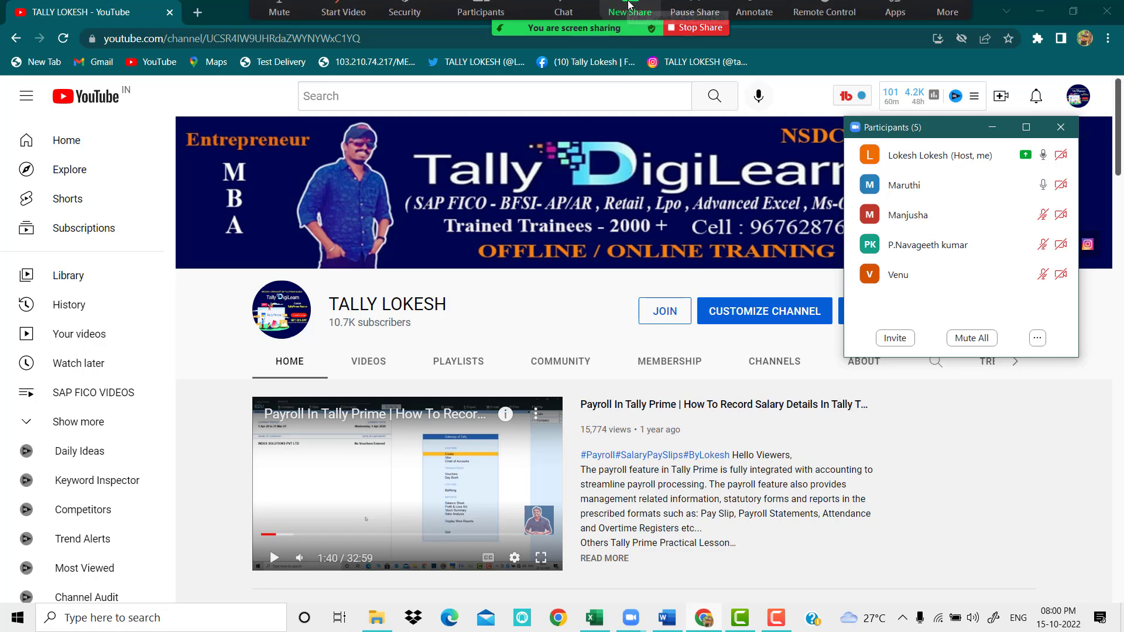
- Start a new share of the entire screen in the Zoom meeting
click(630, 8)
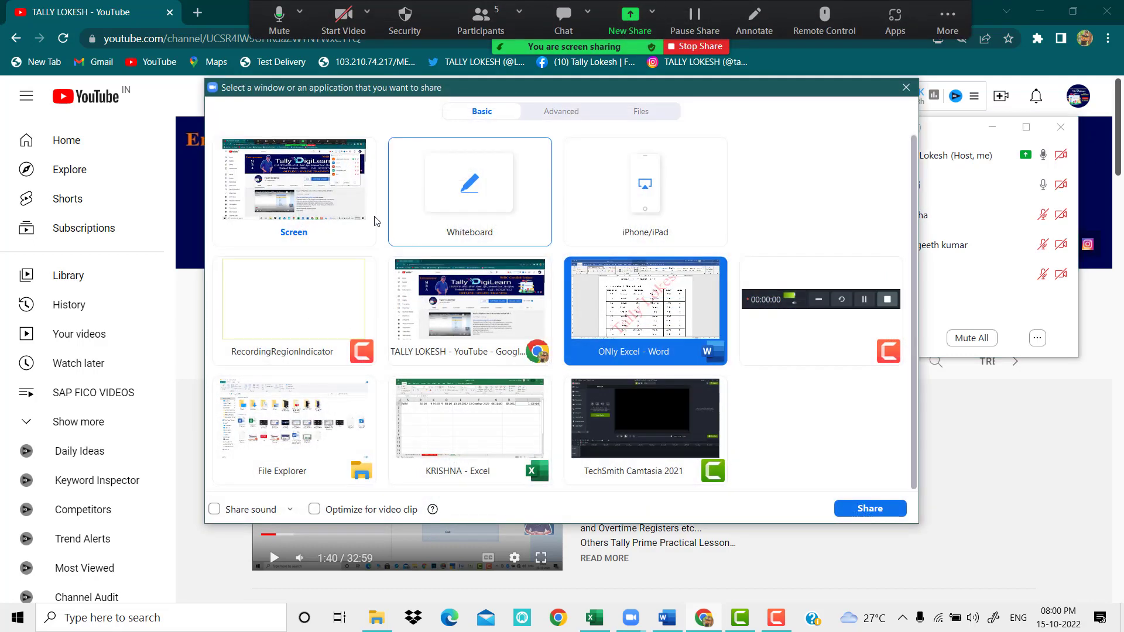
click(374, 221)
click(868, 510)
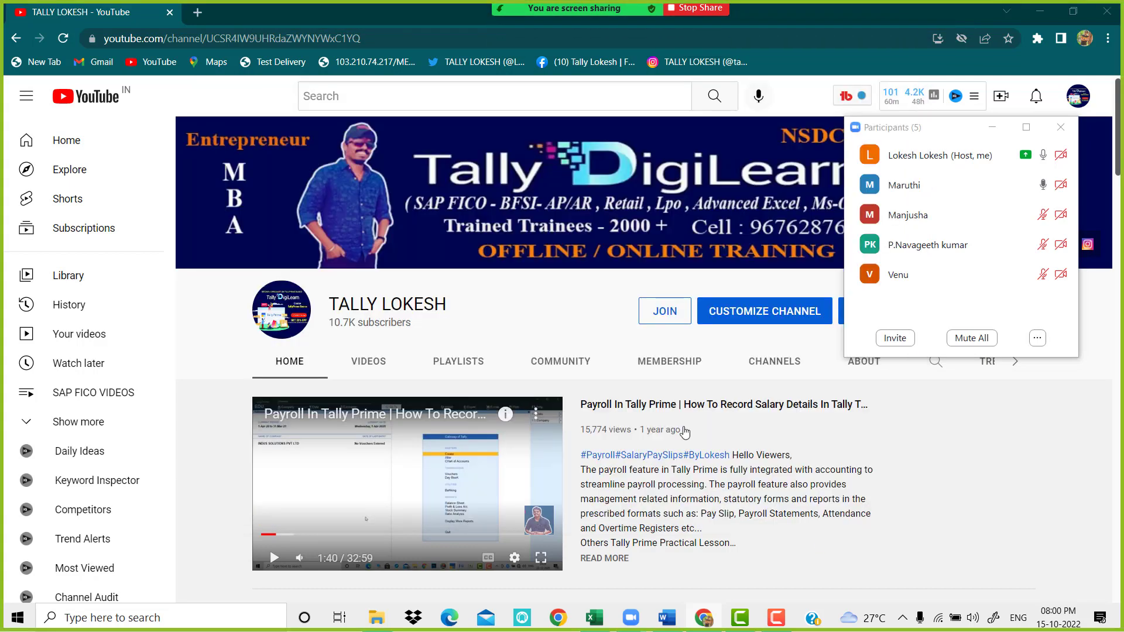
- Switch to the ONly Excel document in Word and show question 7 on FILTER with its employee table
click(536, 222)
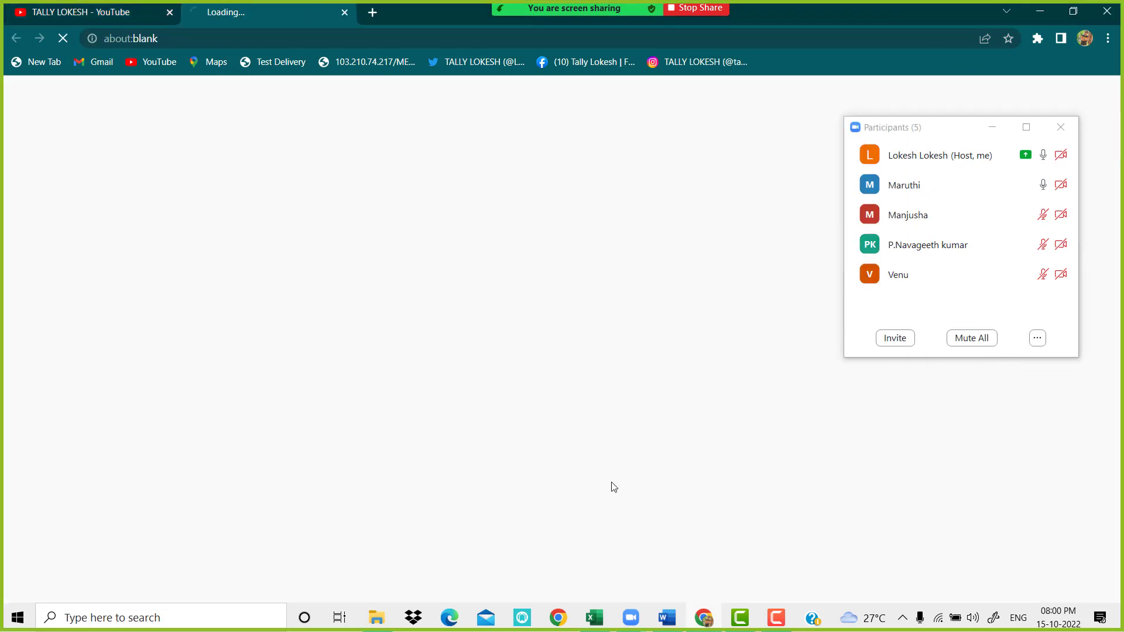
click(668, 621)
scroll(564, 410, up, 1)
scroll(564, 410, down, 3)
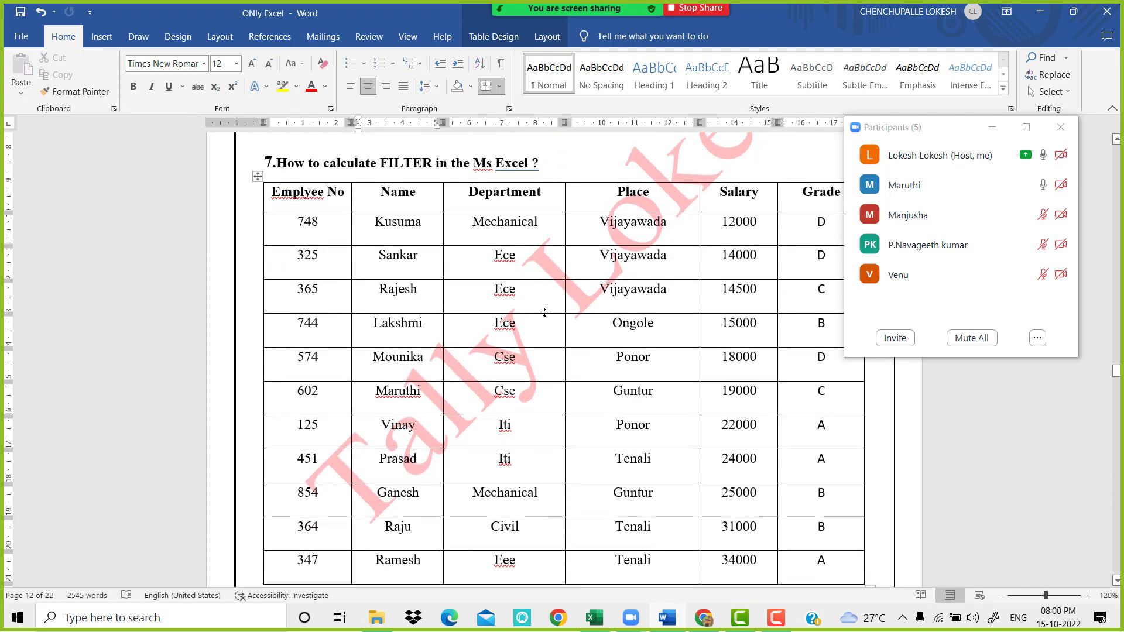
- Share the entire screen again from the Word document and move the participants window clear of the table's Grade column
mouse_move(574, 8)
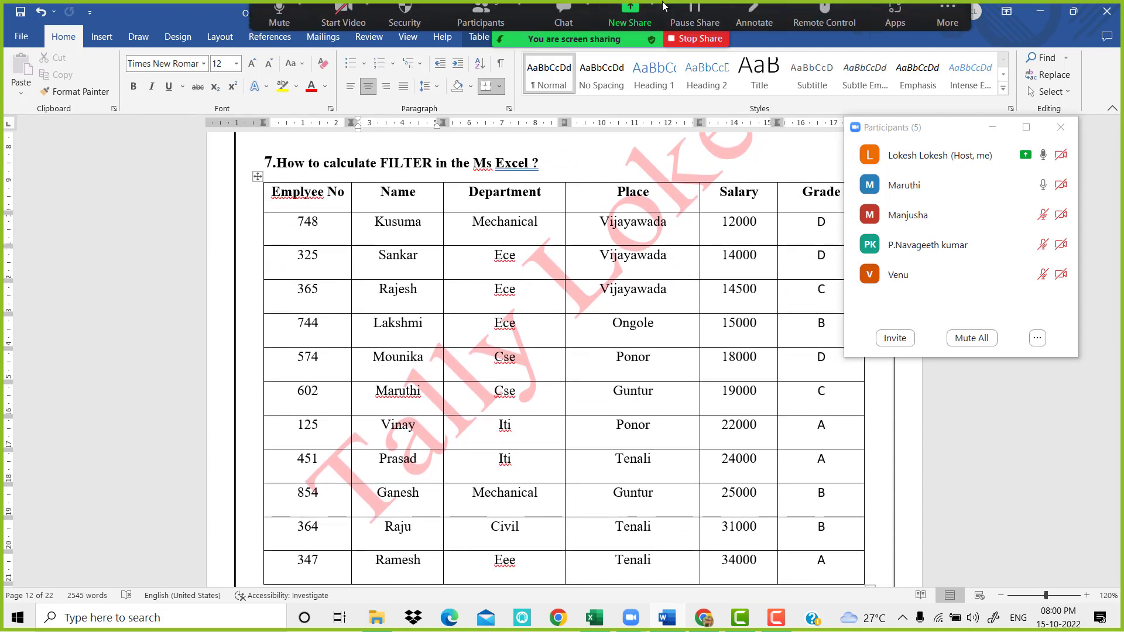
click(630, 20)
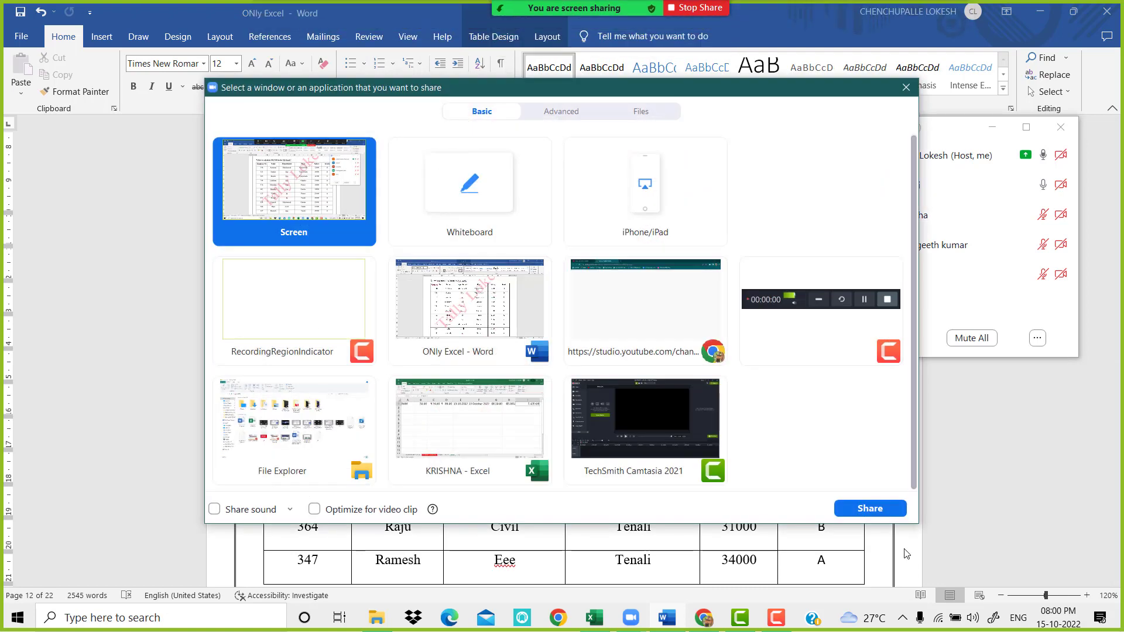
click(893, 510)
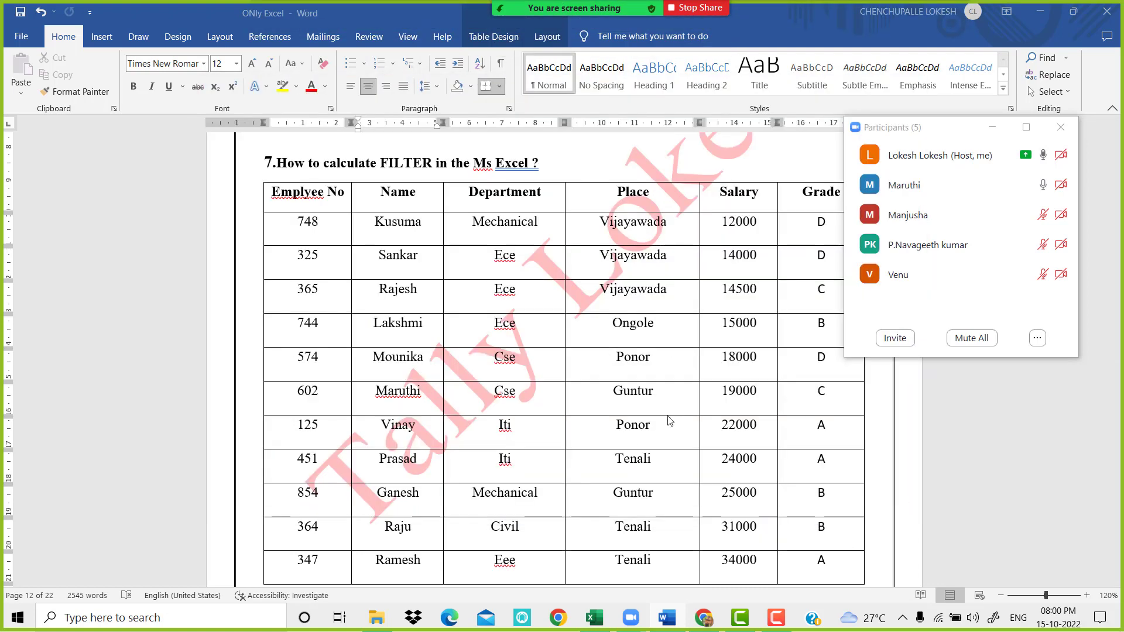
drag(955, 143, 993, 150)
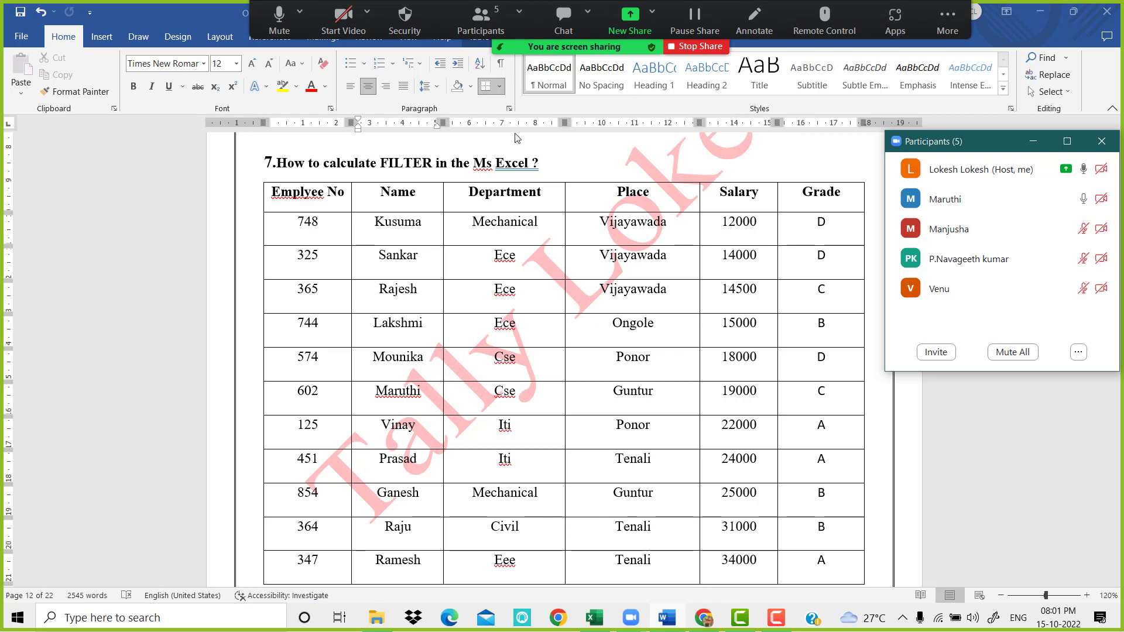
- Accept the suggested correction "Excel?" in the question 7 heading and correct the first column header to "Employee No"
right_click(518, 168)
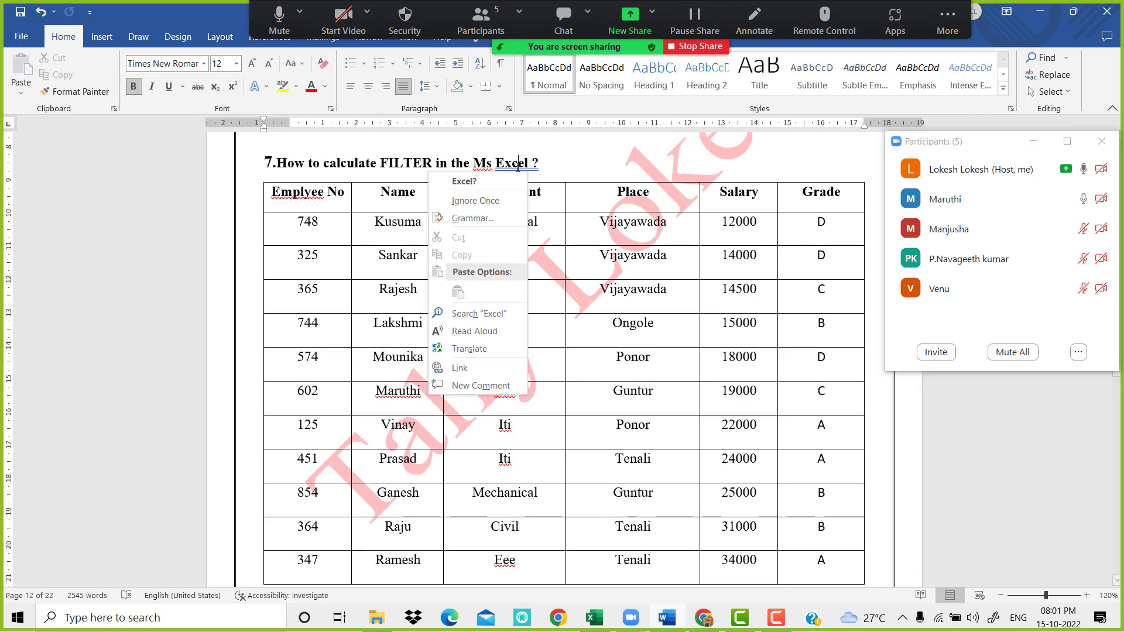
click(464, 180)
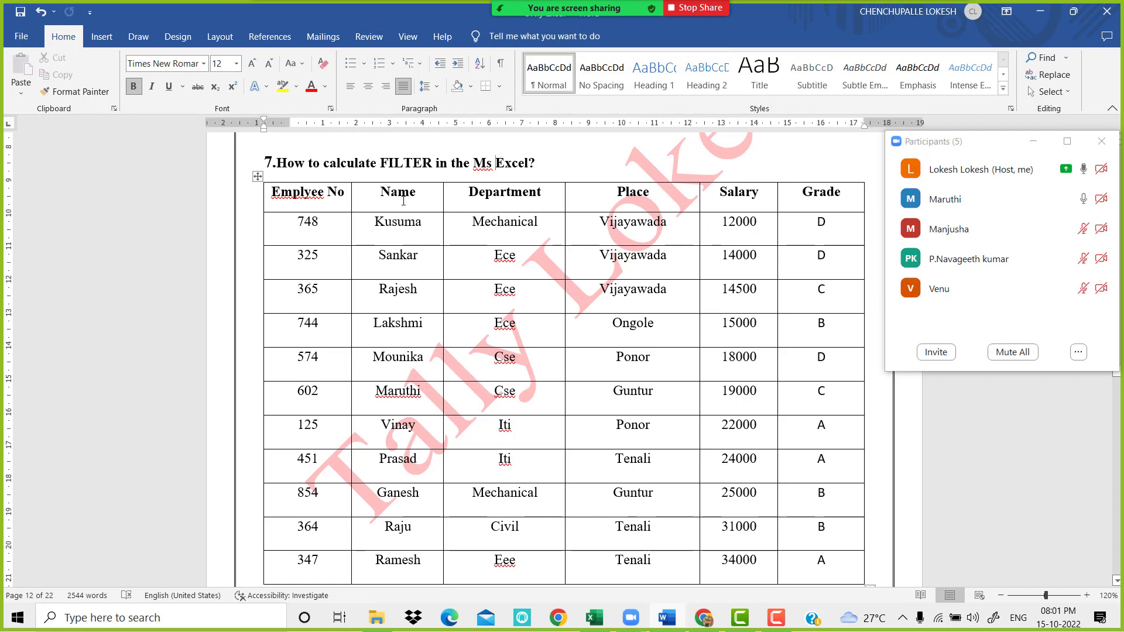
click(302, 197)
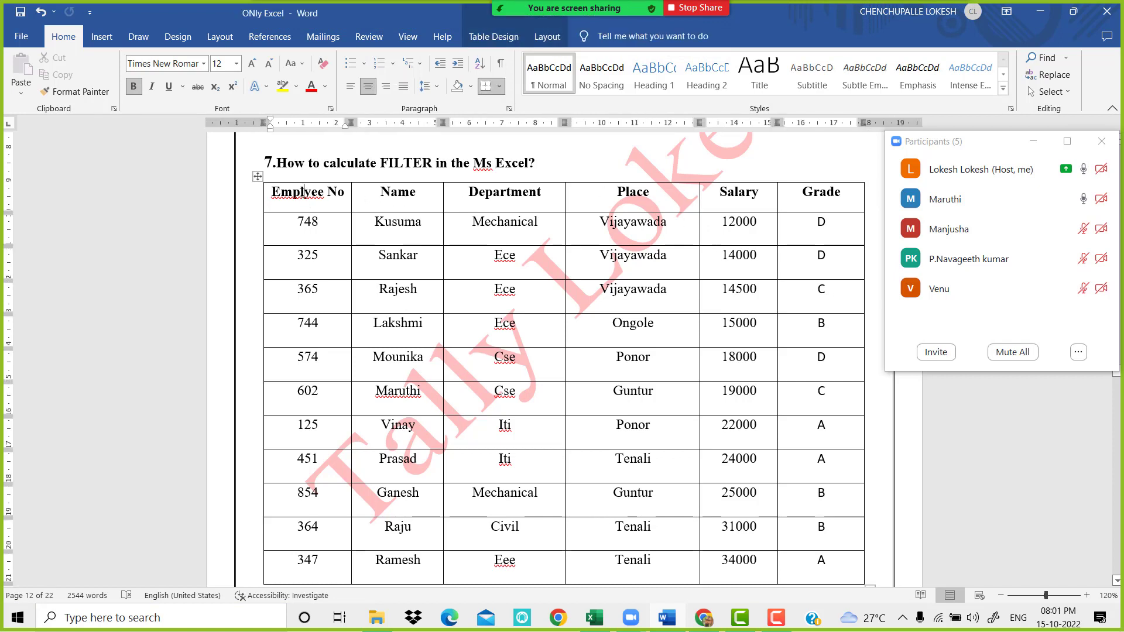
right_click(304, 201)
click(296, 209)
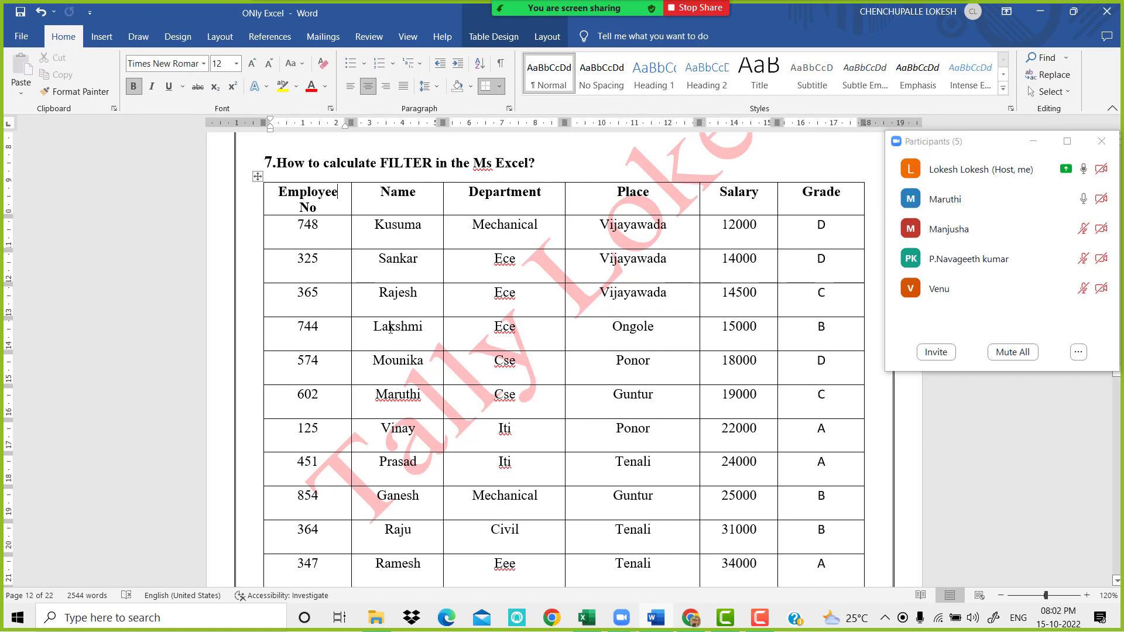
- Examine the table's Name, Department, Place, Salary and Grade columns and the list of filter questions below it
drag(372, 237, 394, 410)
drag(496, 233, 507, 434)
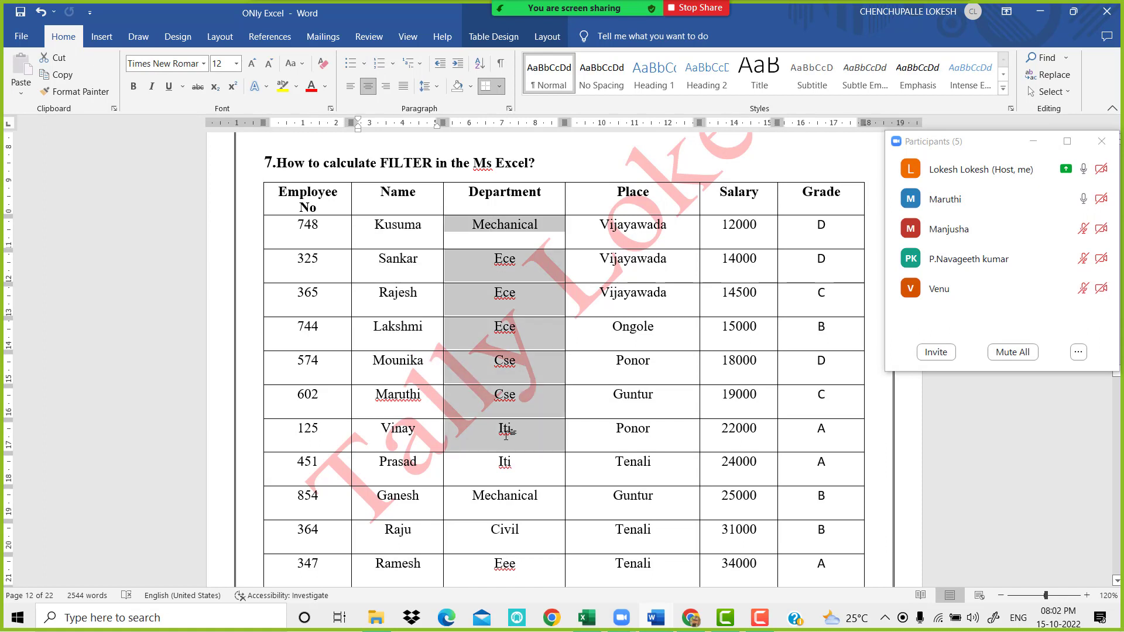
drag(617, 243, 629, 405)
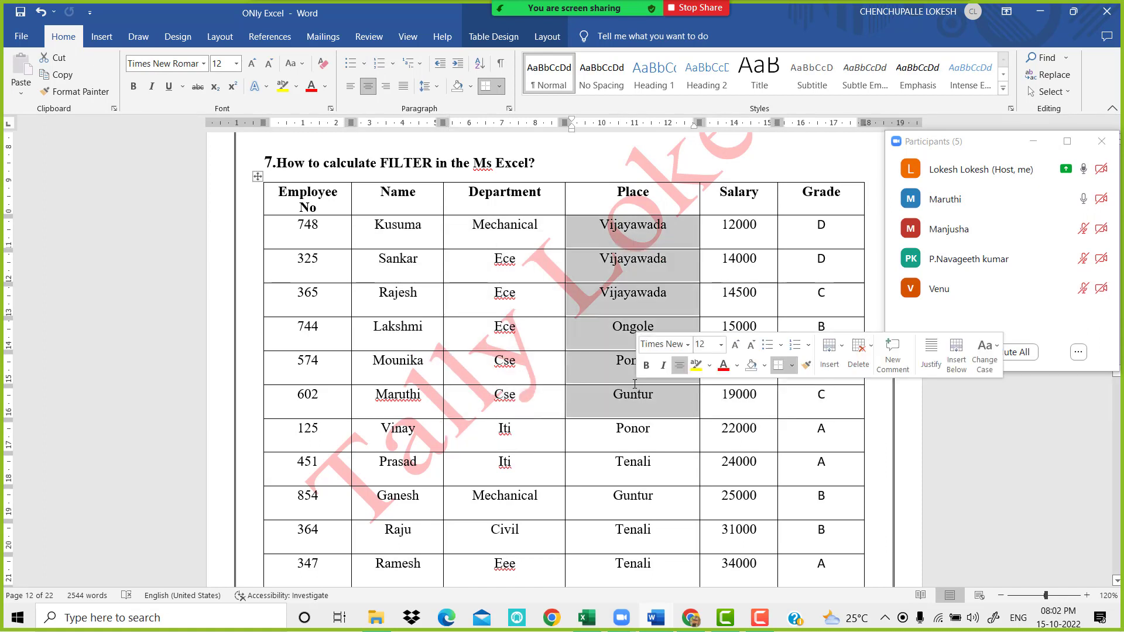
drag(739, 228, 739, 436)
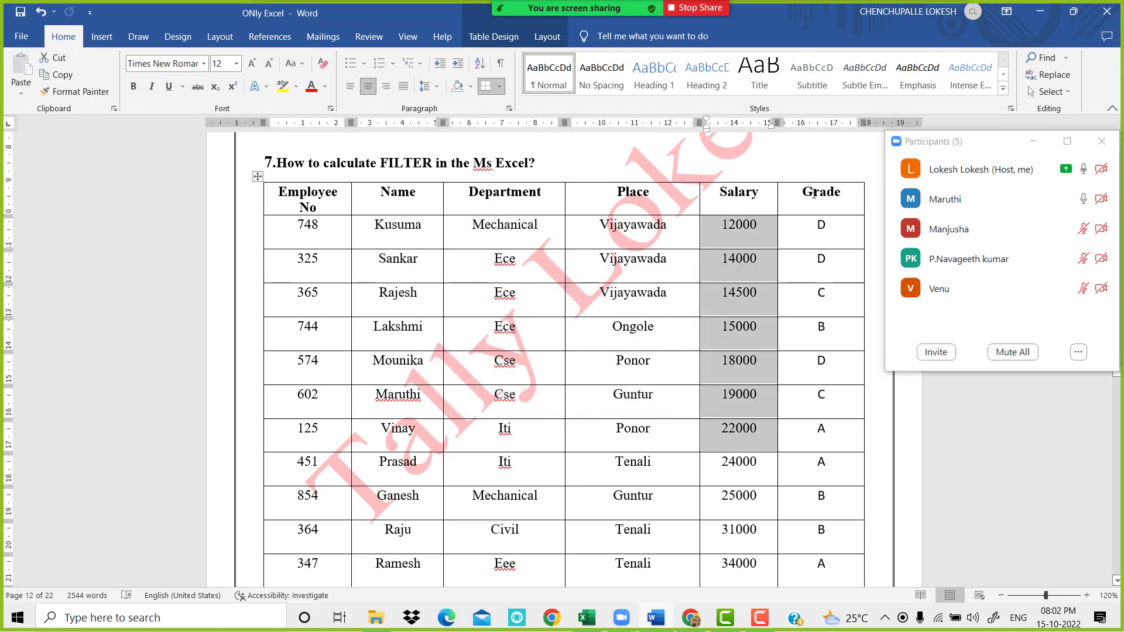
drag(822, 226, 848, 464)
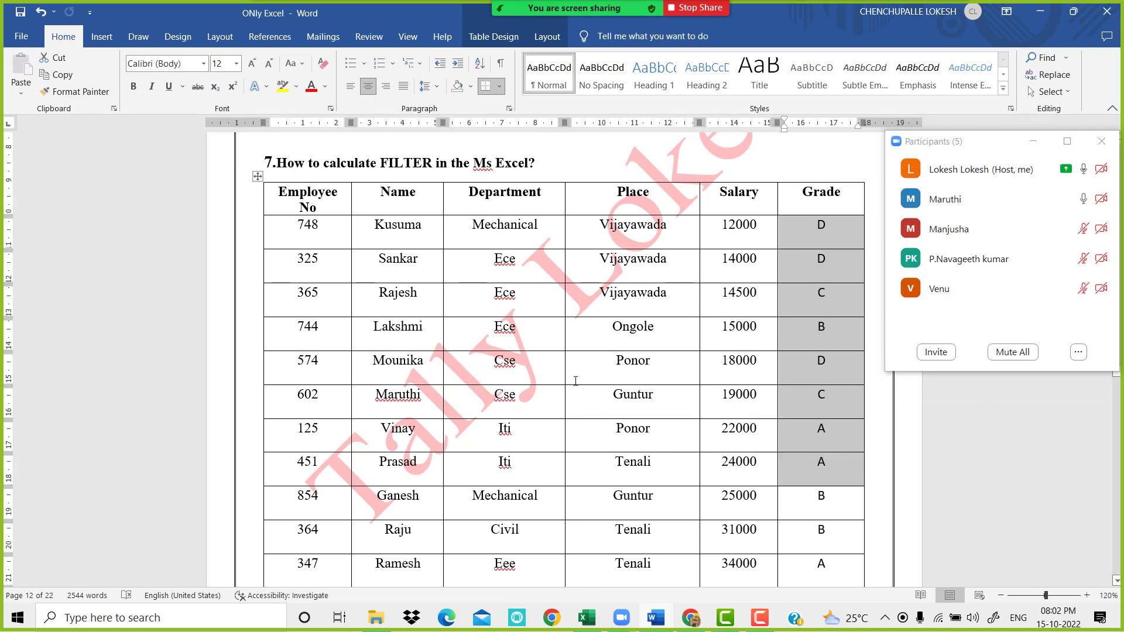
scroll(574, 377, down, 5)
scroll(574, 377, down, 5)
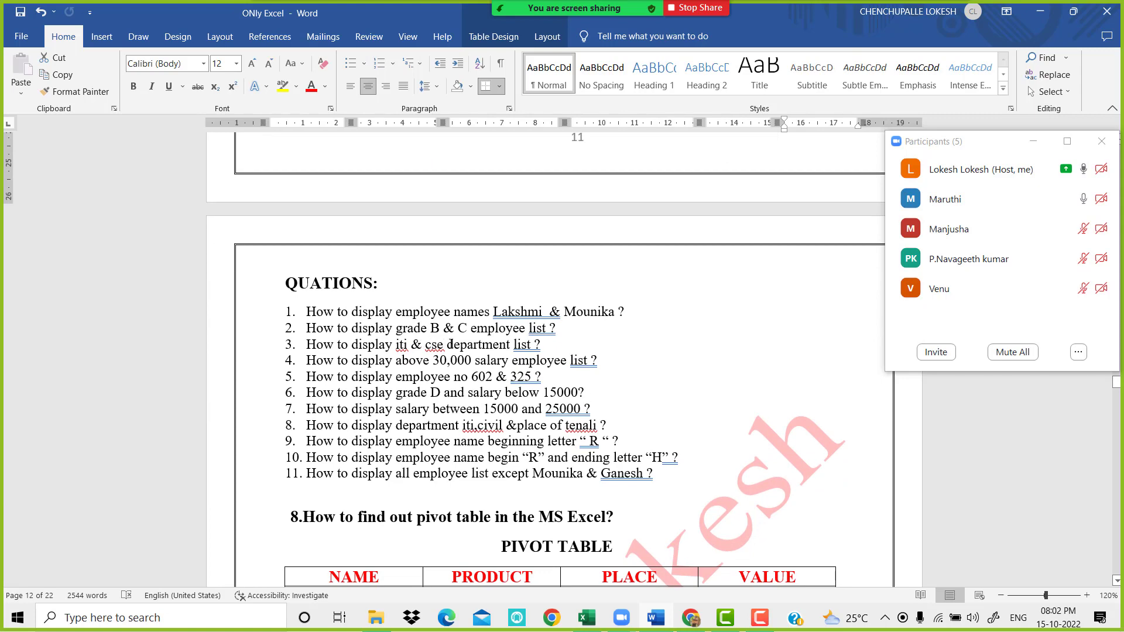
scroll(585, 360, up, 6)
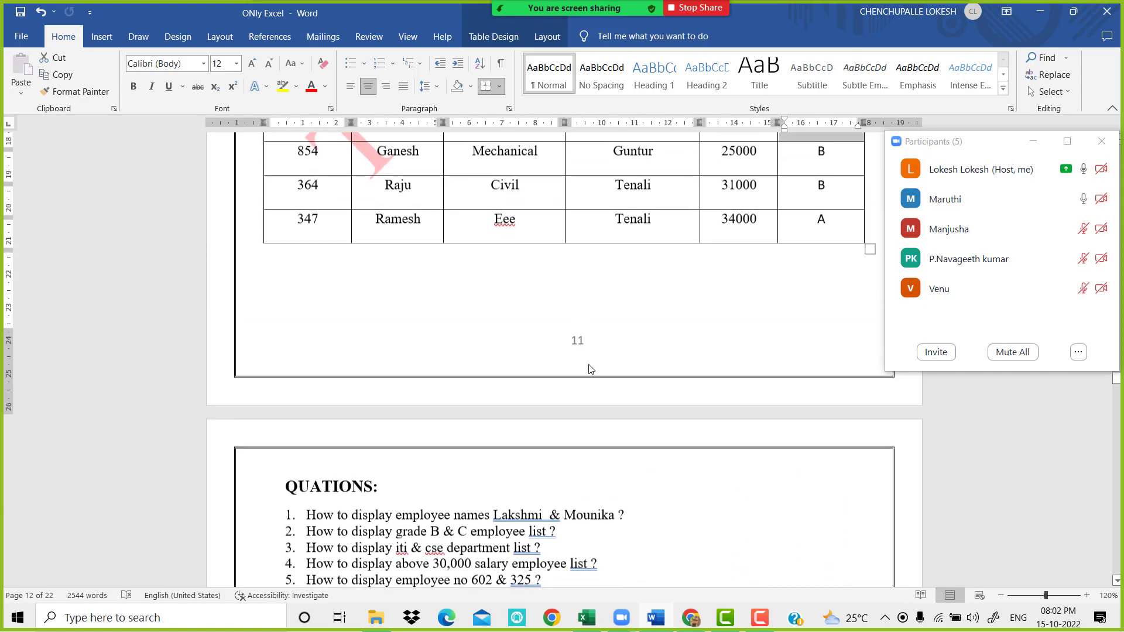
scroll(591, 365, up, 4)
click(579, 347)
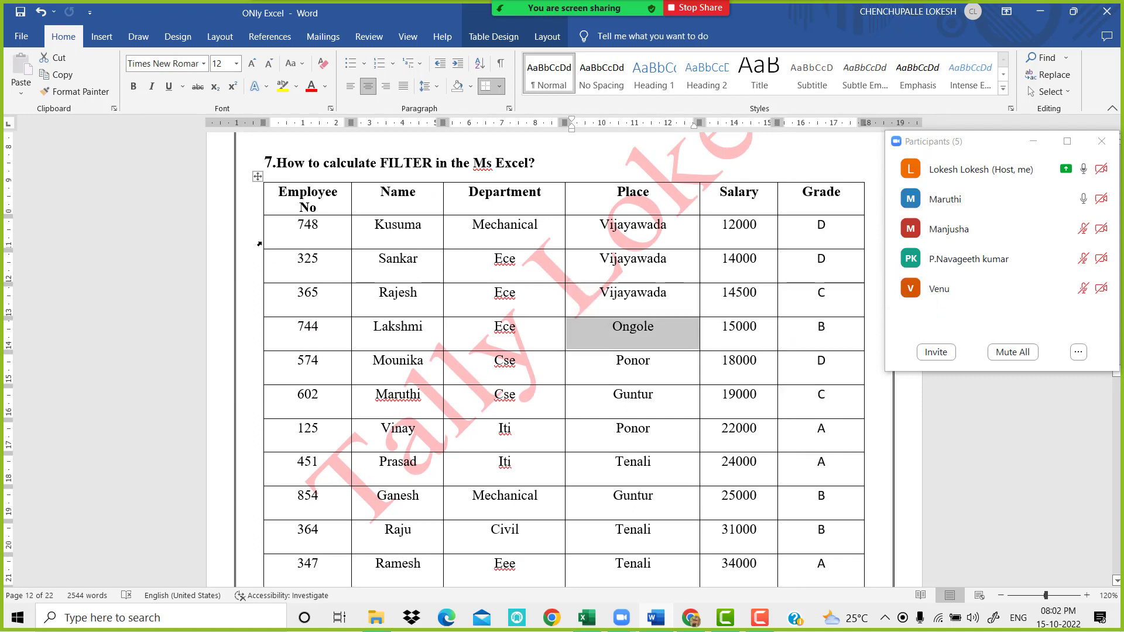
- Copy the whole employee table and switch to the open Excel workbook
click(258, 177)
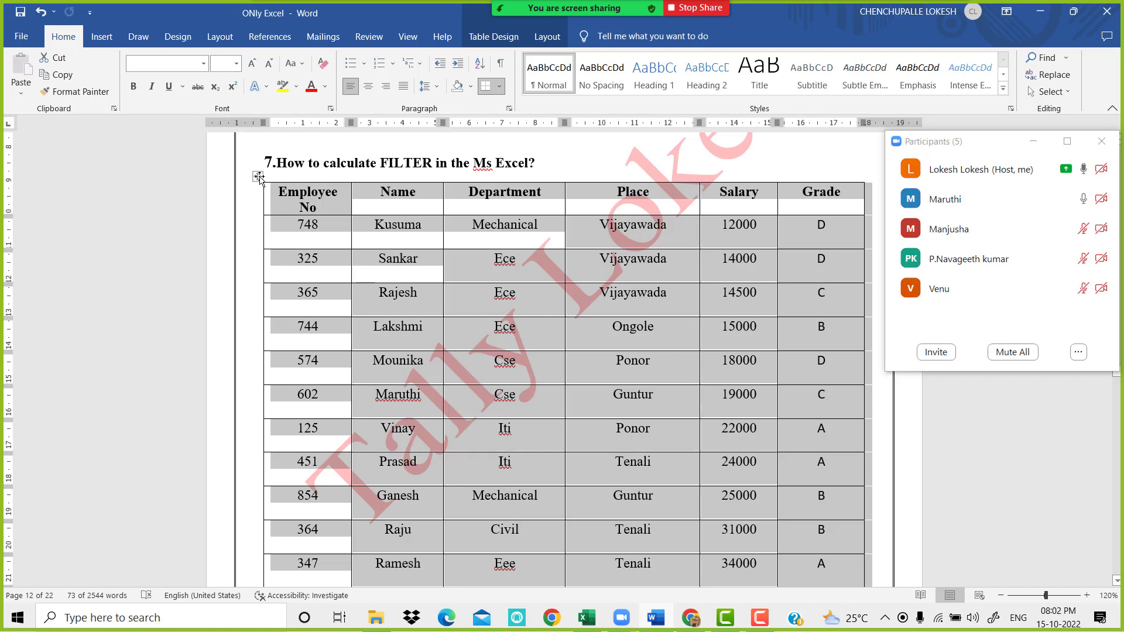
key(ctrl+c)
click(588, 619)
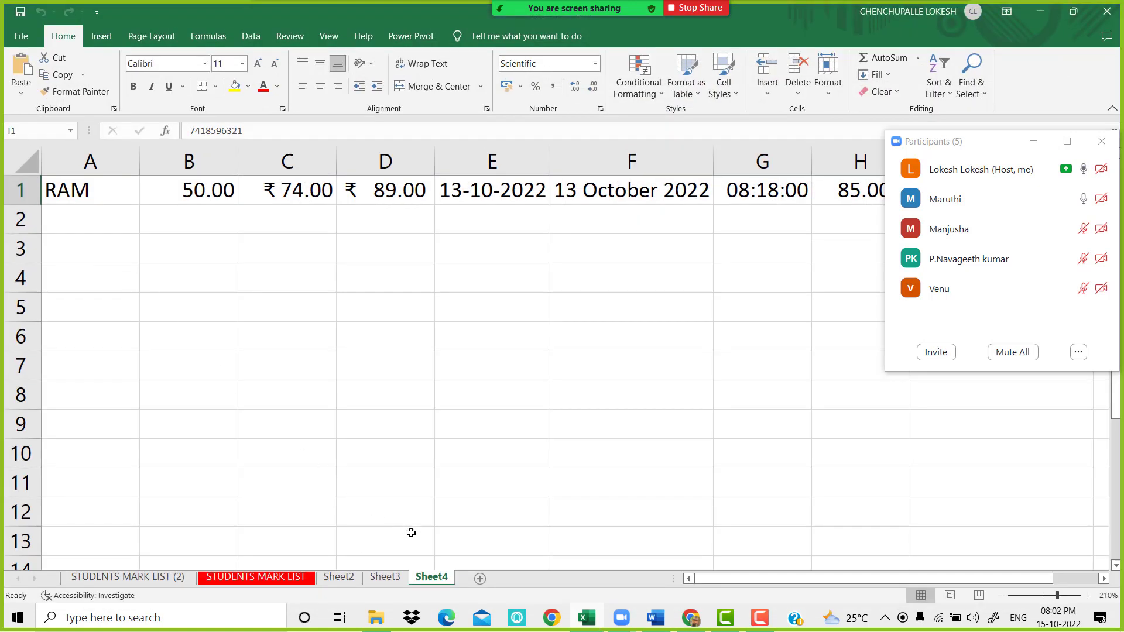
- Delete row 1 with its old sample data from Sheet4
click(29, 192)
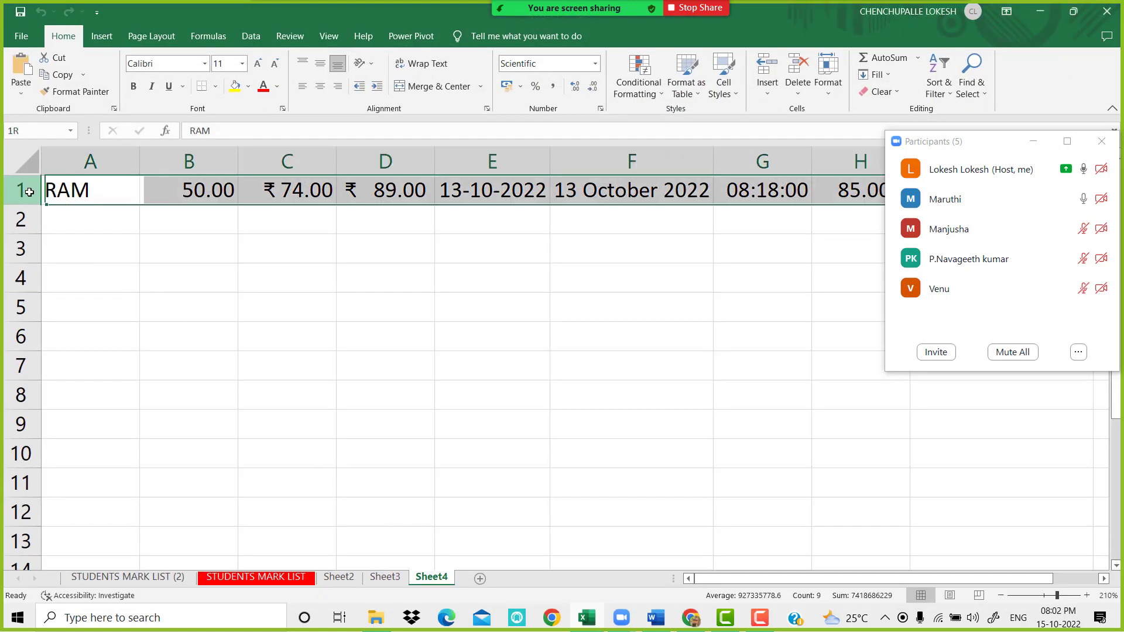
right_click(29, 192)
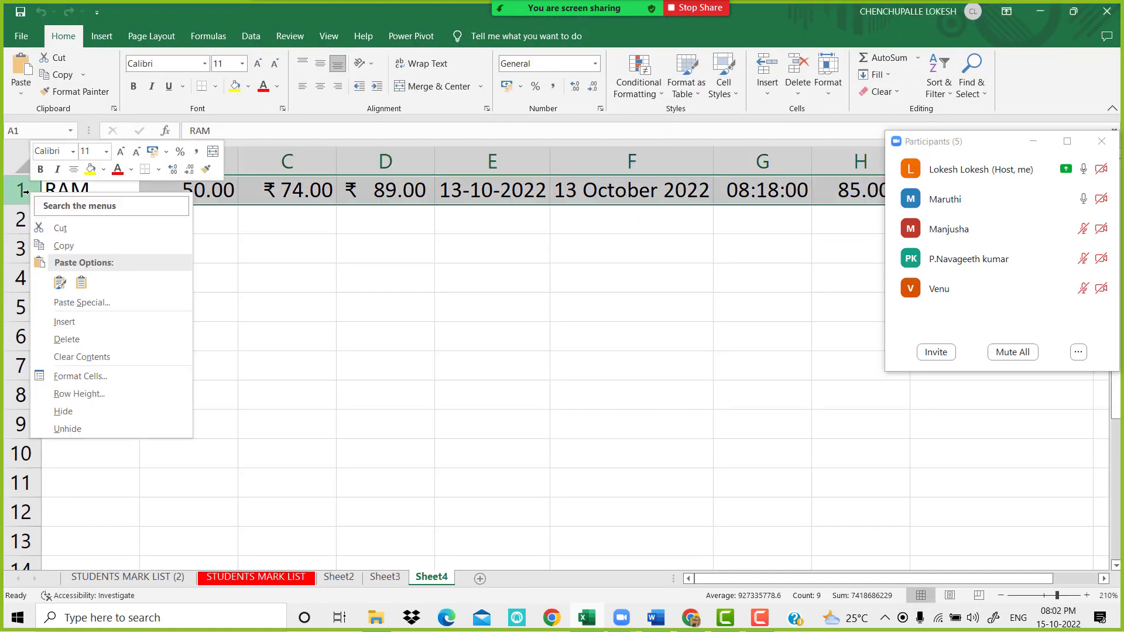
click(89, 341)
- Paste the copied employee table into Sheet4 starting at cell B2
click(114, 276)
click(116, 220)
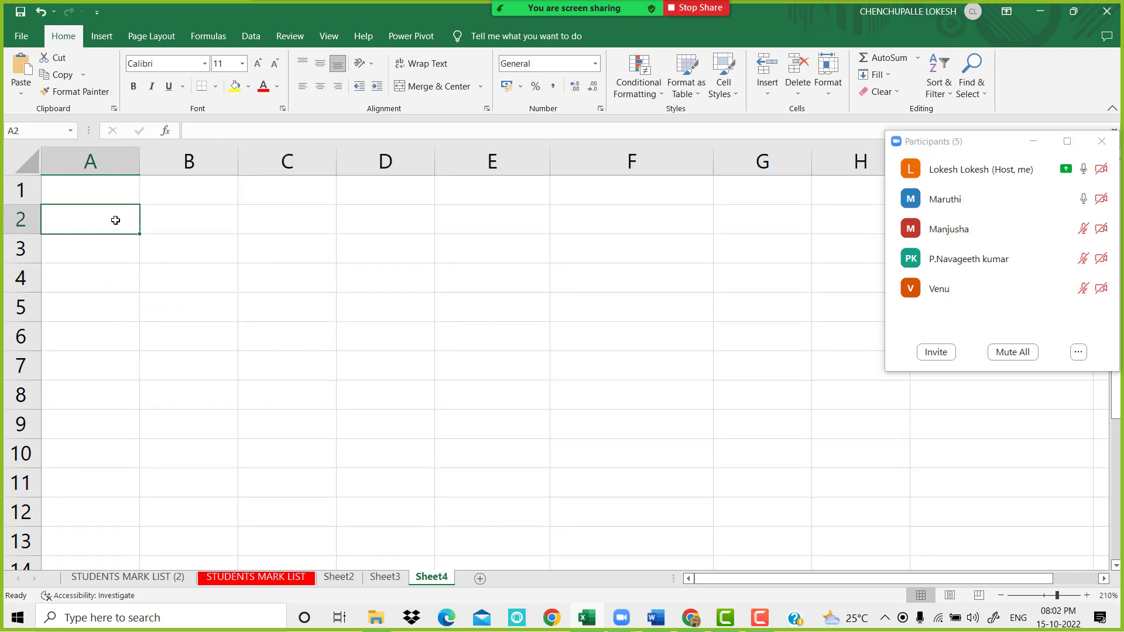
click(155, 223)
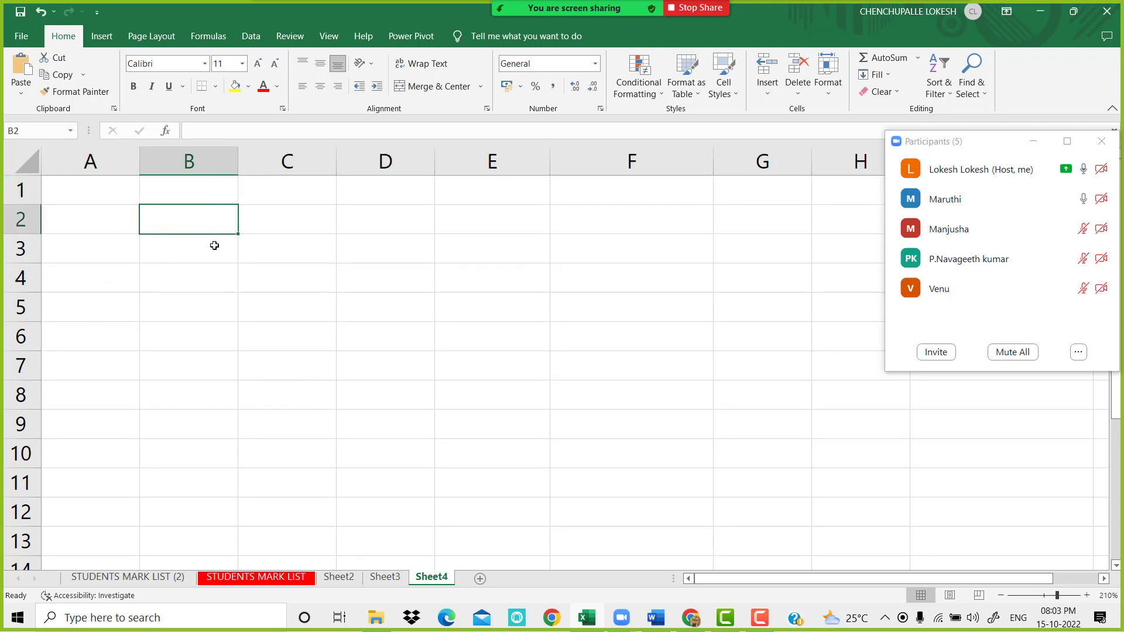
key(ctrl+v)
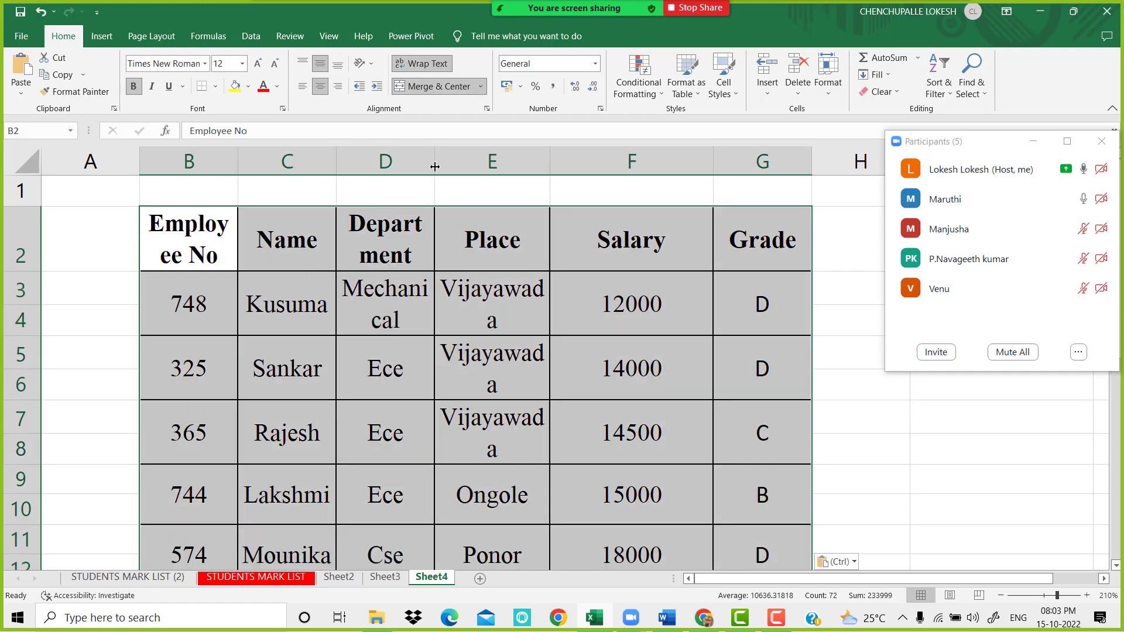
- Widen the Department, Employee No and Place columns so that their text fits on one line
drag(435, 166, 492, 187)
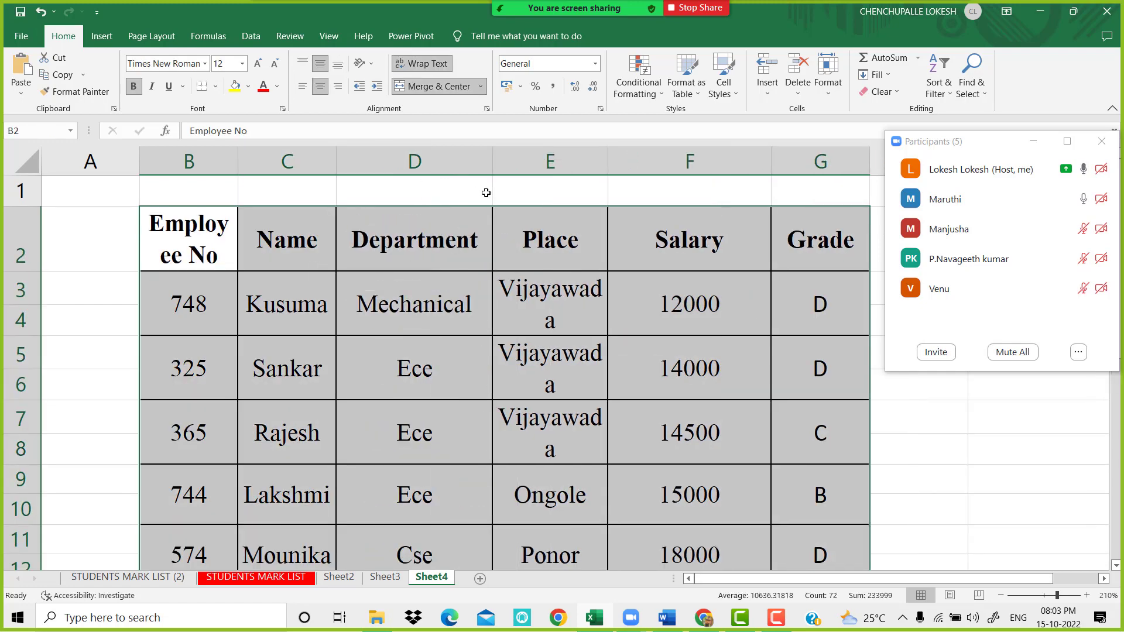
drag(238, 169, 296, 188)
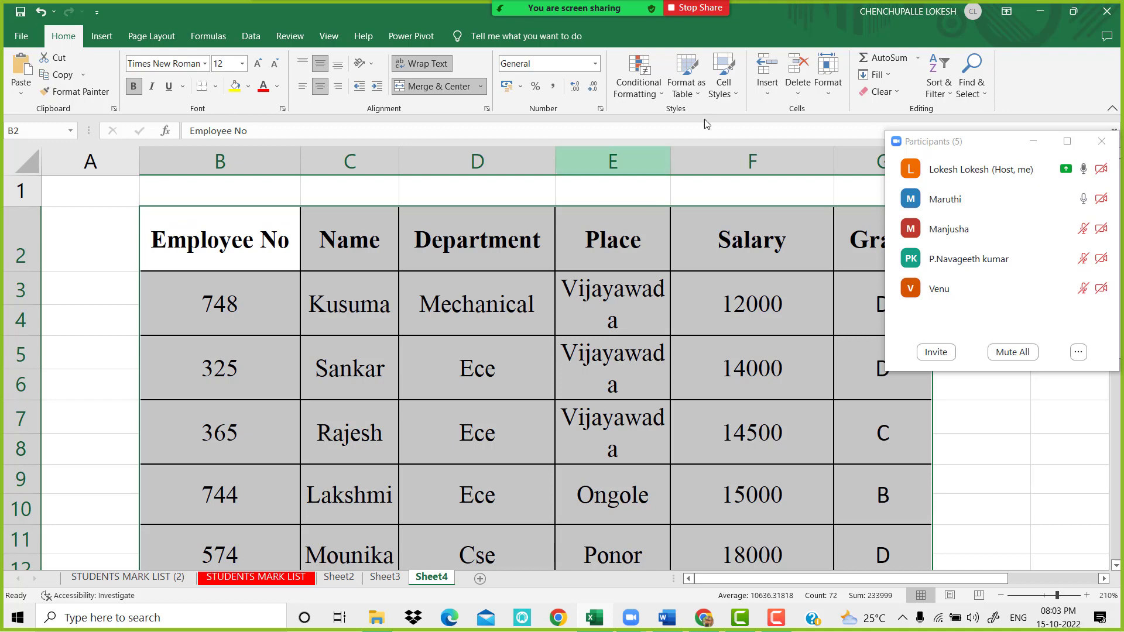
drag(669, 166, 714, 166)
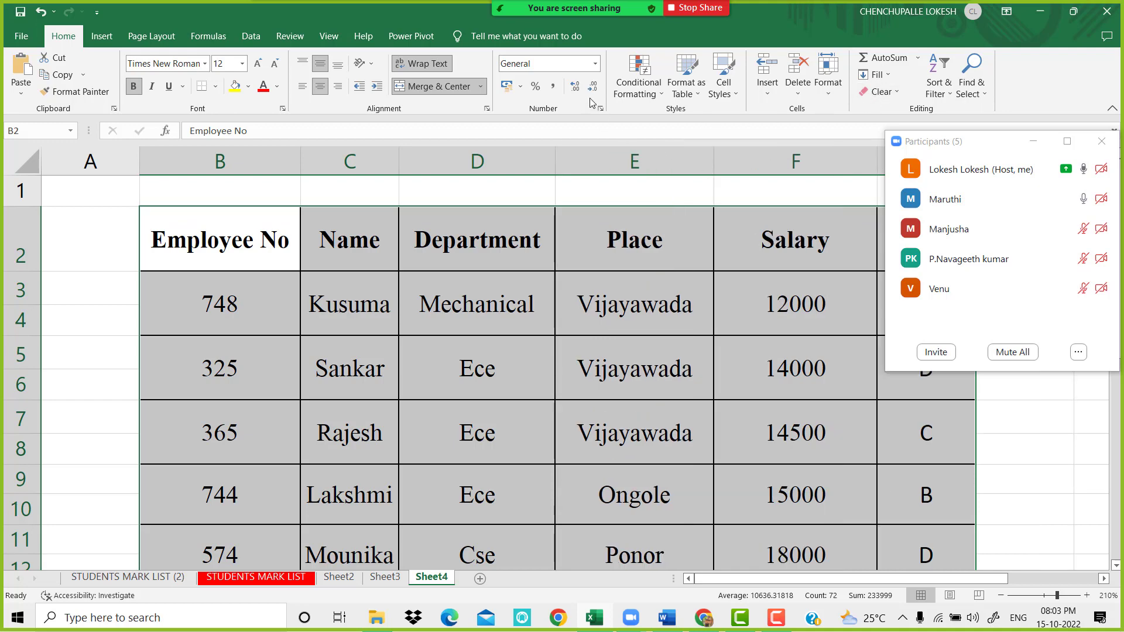
- Restart the Zoom share of the entire screen while the Excel sheet is in front
mouse_move(585, 8)
click(626, 19)
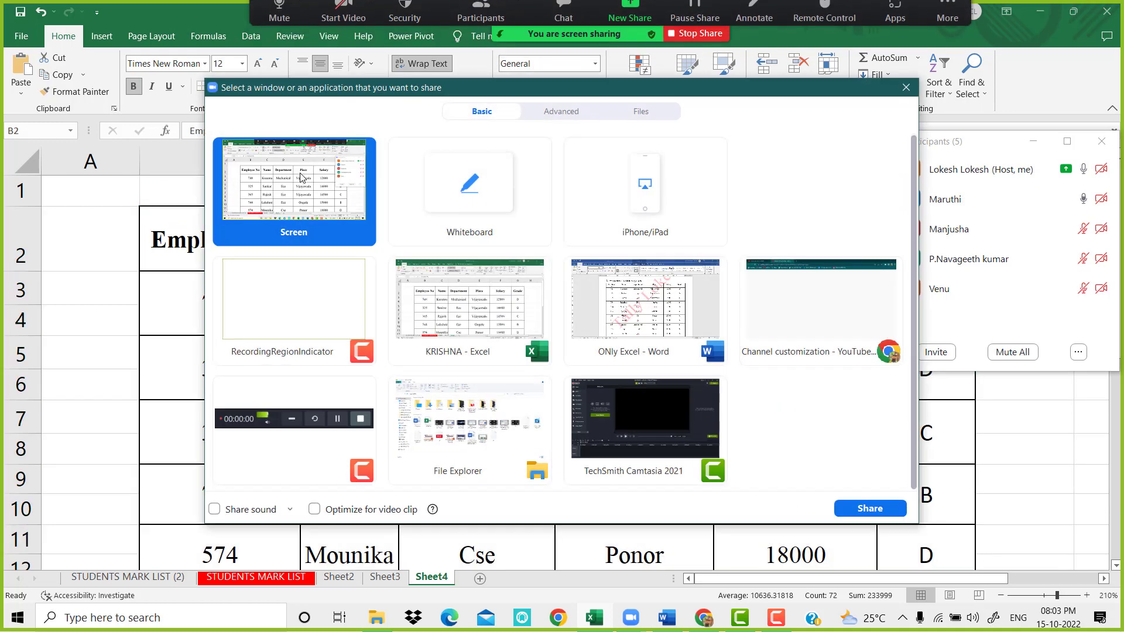
click(876, 512)
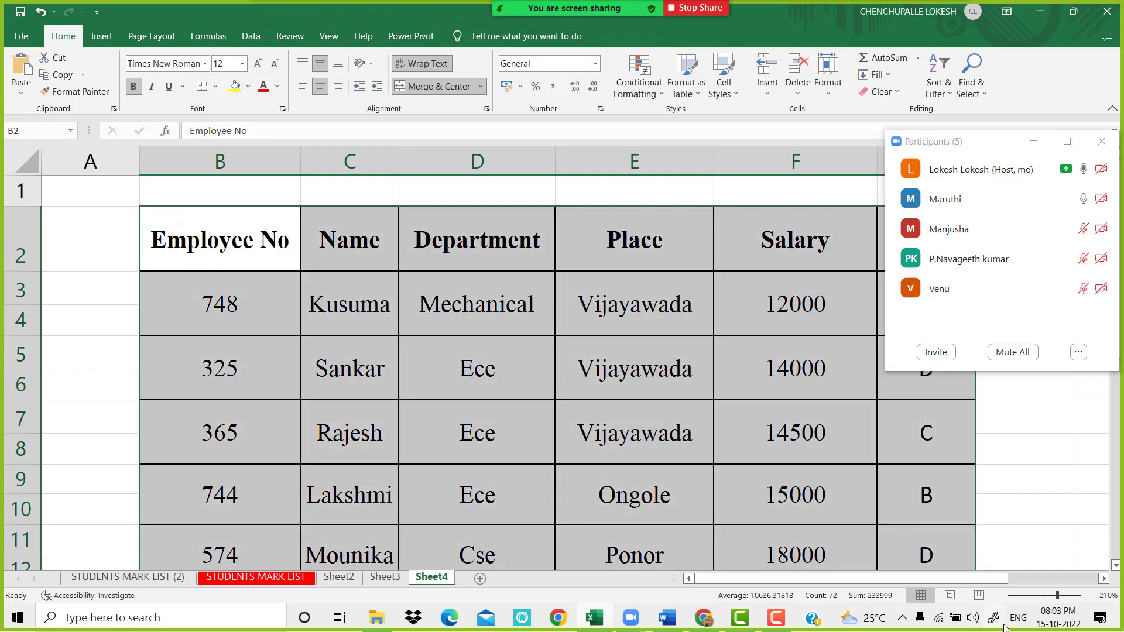
- Reduce the worksheet zoom to 100% so that the whole employee table fits in view
click(1002, 596)
click(1002, 596)
click(1002, 597)
click(1002, 596)
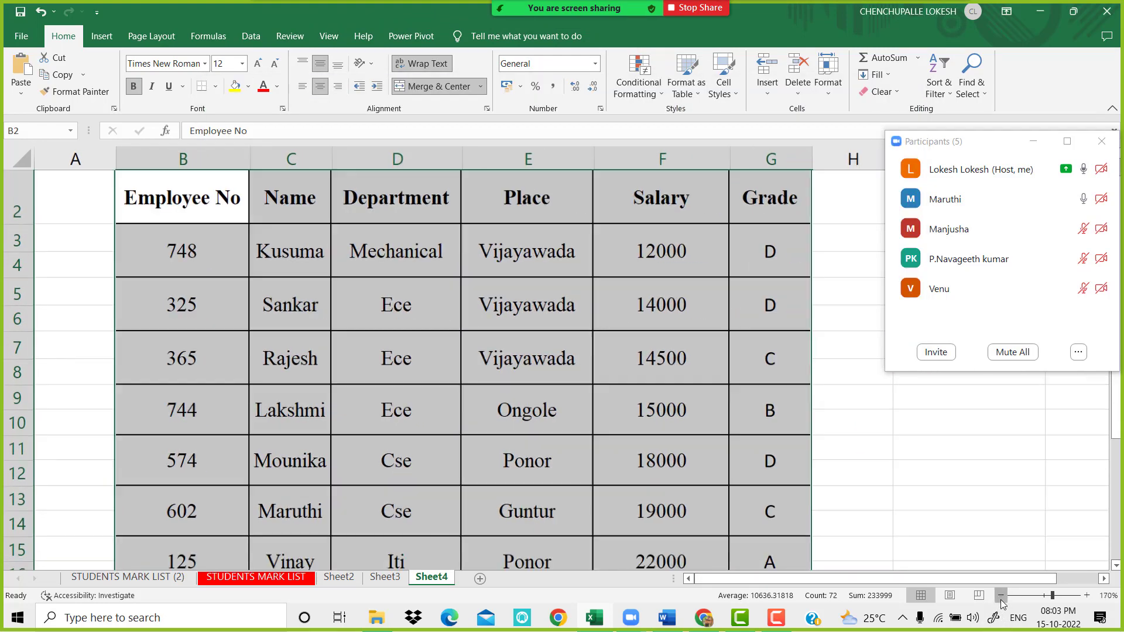
click(1002, 596)
click(1001, 596)
click(1001, 596)
click(1001, 596)
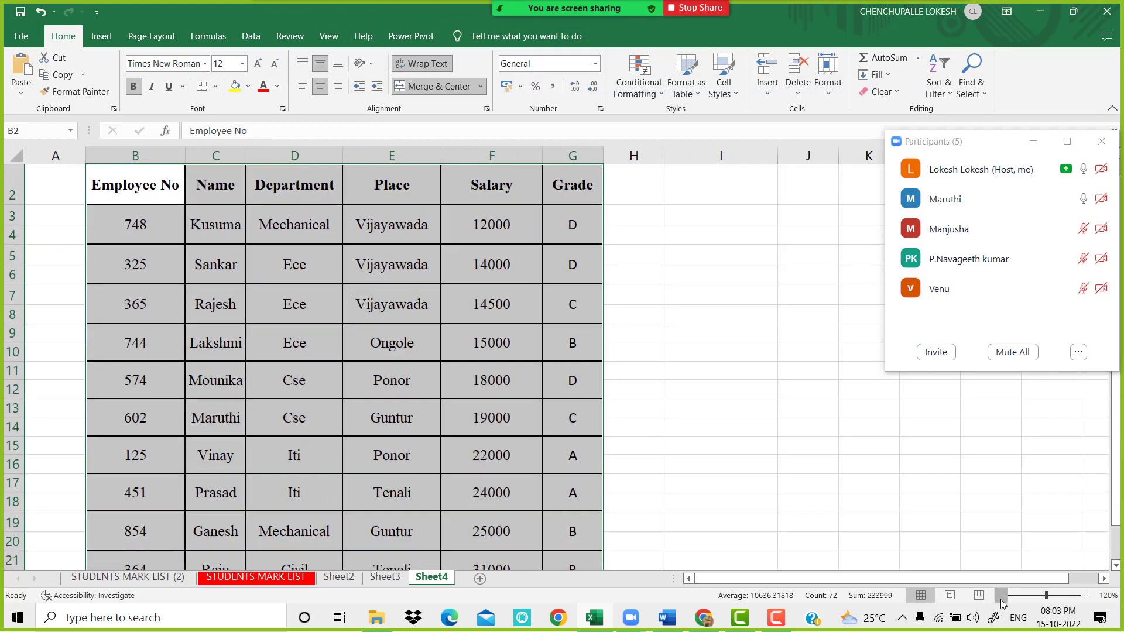
click(1002, 597)
click(1001, 596)
click(1002, 597)
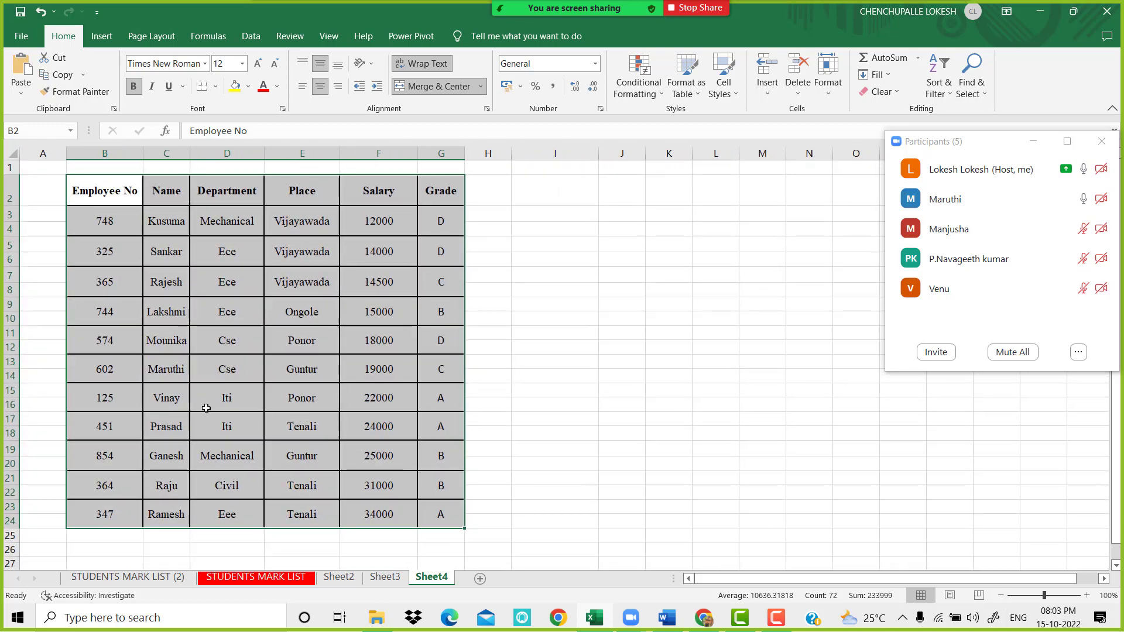
- Increase the height of row 1 above the table, merge and center cells B1:G1, and slightly reduce the height of row 2
drag(13, 175, 36, 228)
click(121, 267)
drag(112, 198, 455, 216)
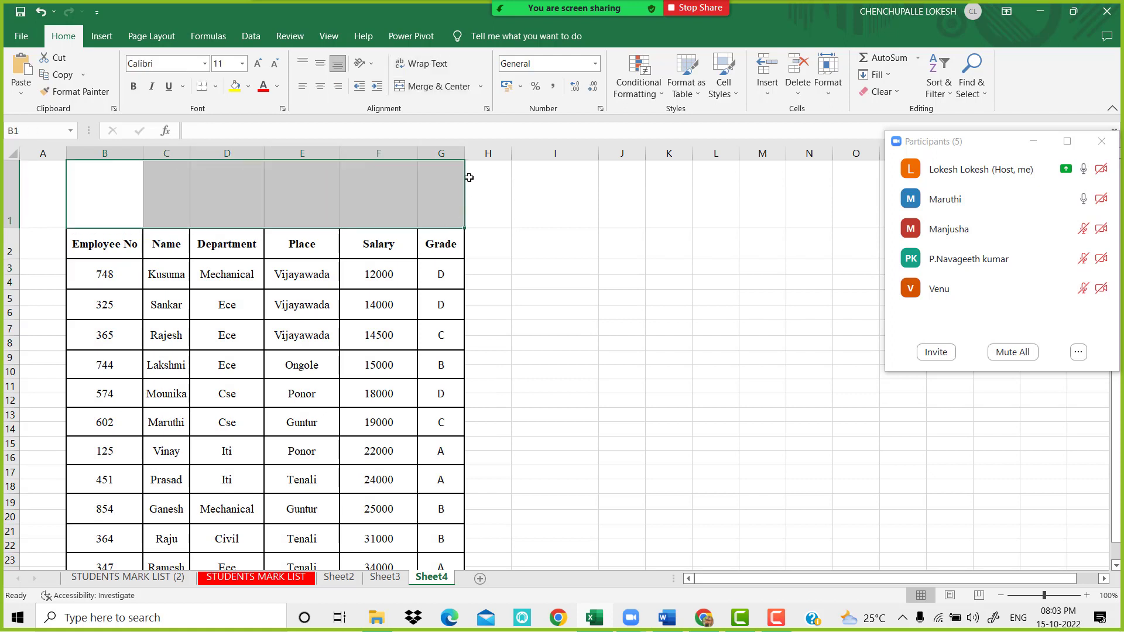
click(434, 90)
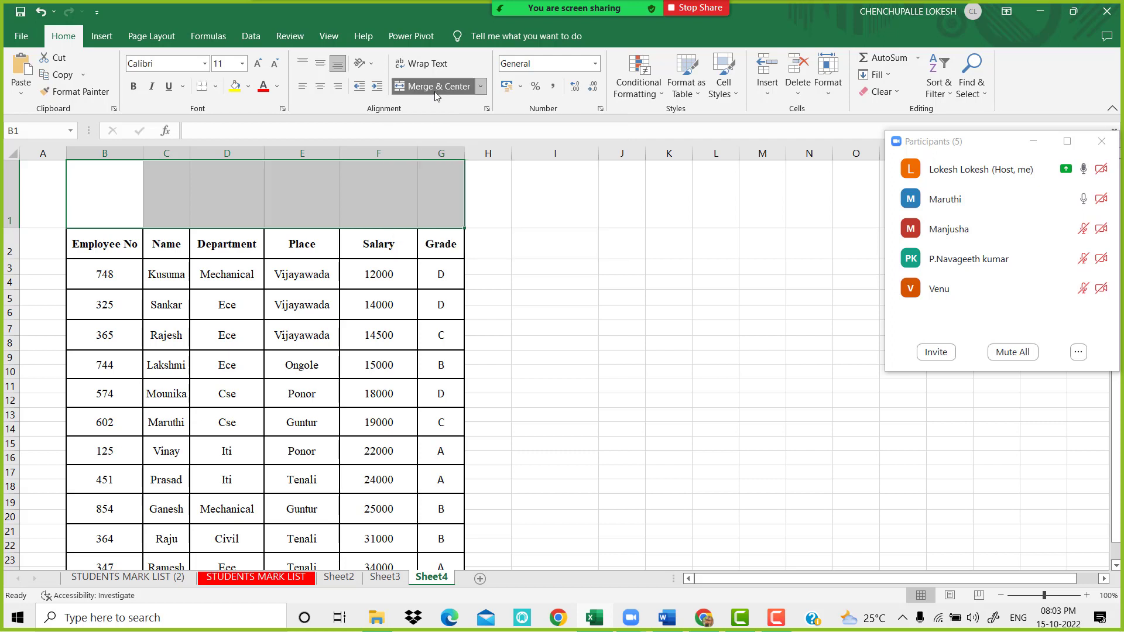
drag(15, 242, 15, 254)
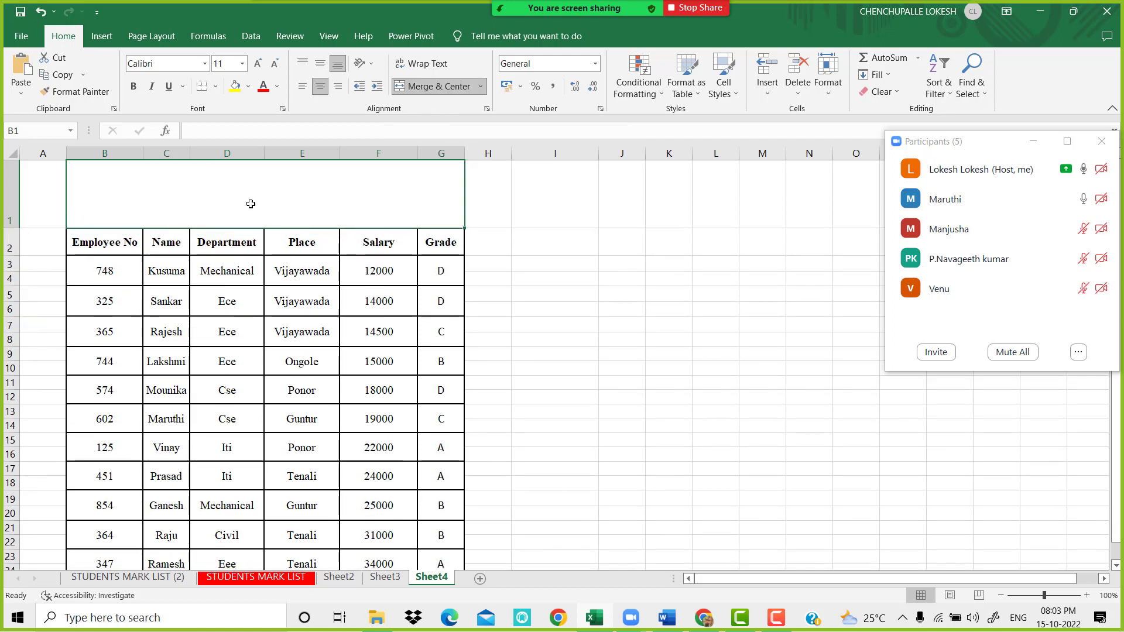
- Enter the title FILTER in the merged cell above the employee table
text(f)
text(FILTER)
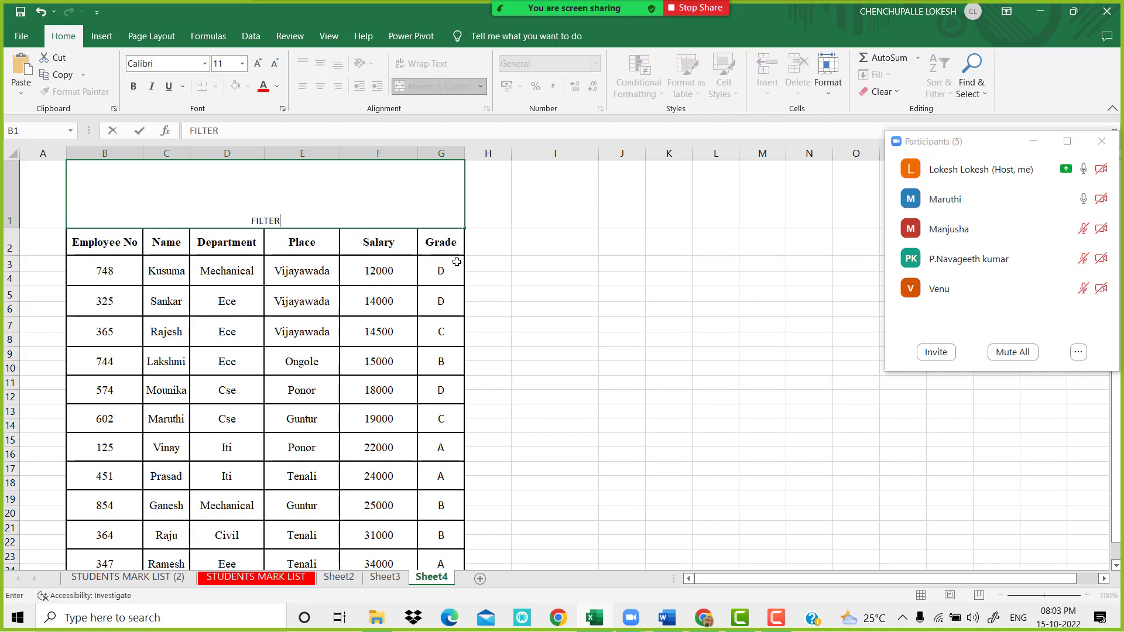
click(515, 262)
click(298, 195)
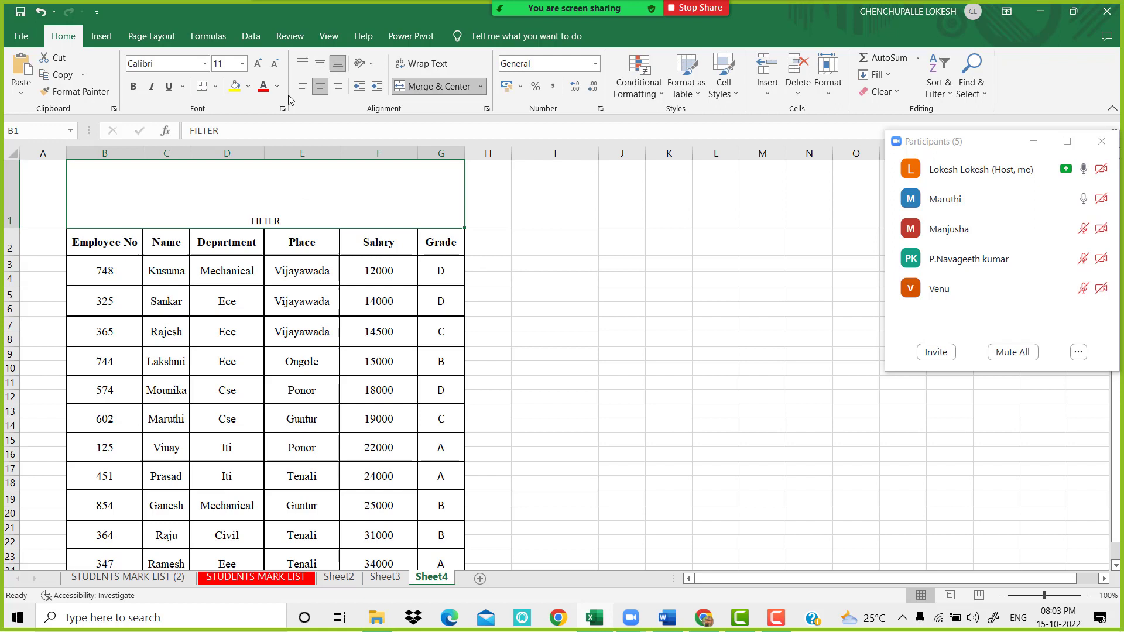
- Align the FILTER title vertically to the middle and enlarge its font size to 72
click(321, 63)
click(258, 63)
click(258, 63)
click(259, 64)
click(258, 63)
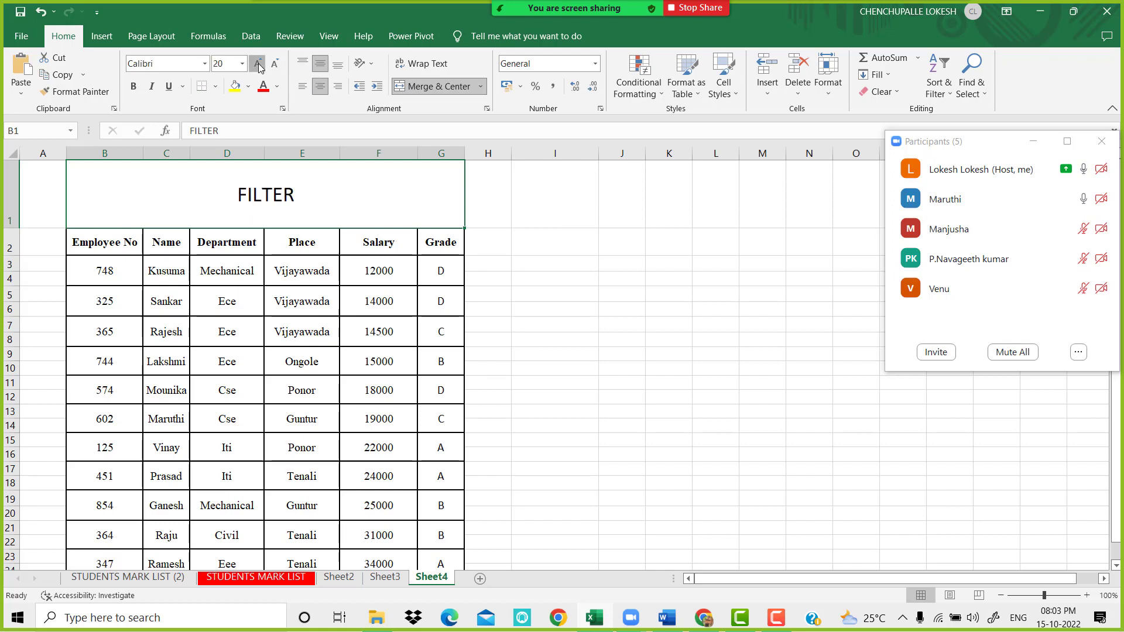
click(258, 63)
click(258, 63)
click(258, 63)
click(258, 63)
click(258, 63)
click(258, 63)
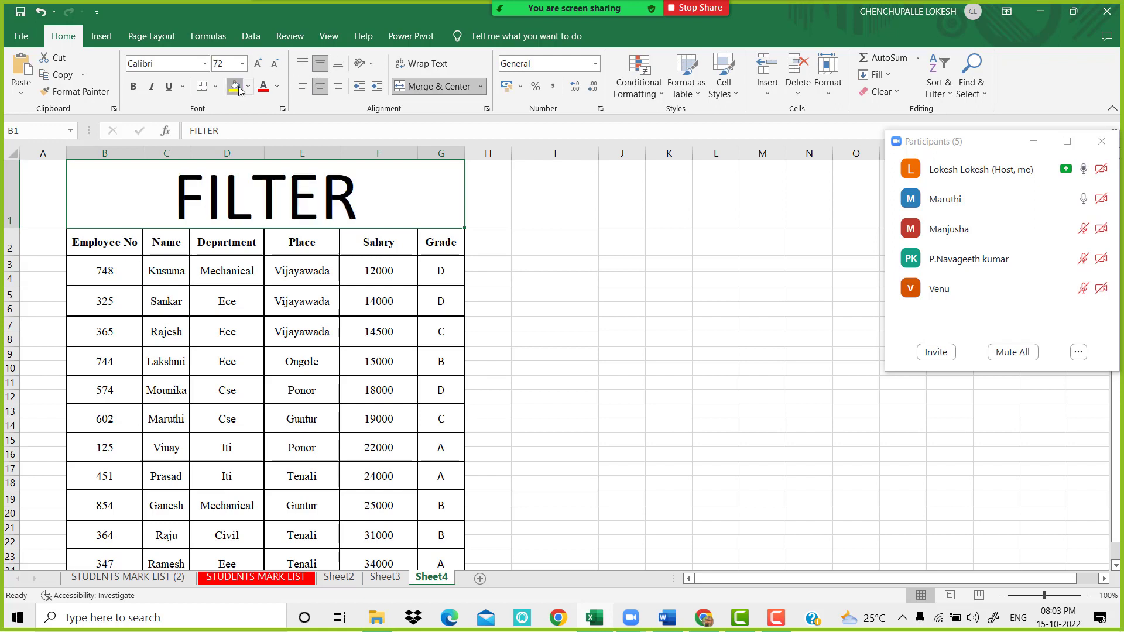
- Give the FILTER title cell a yellow fill and bold red text
click(237, 87)
click(264, 88)
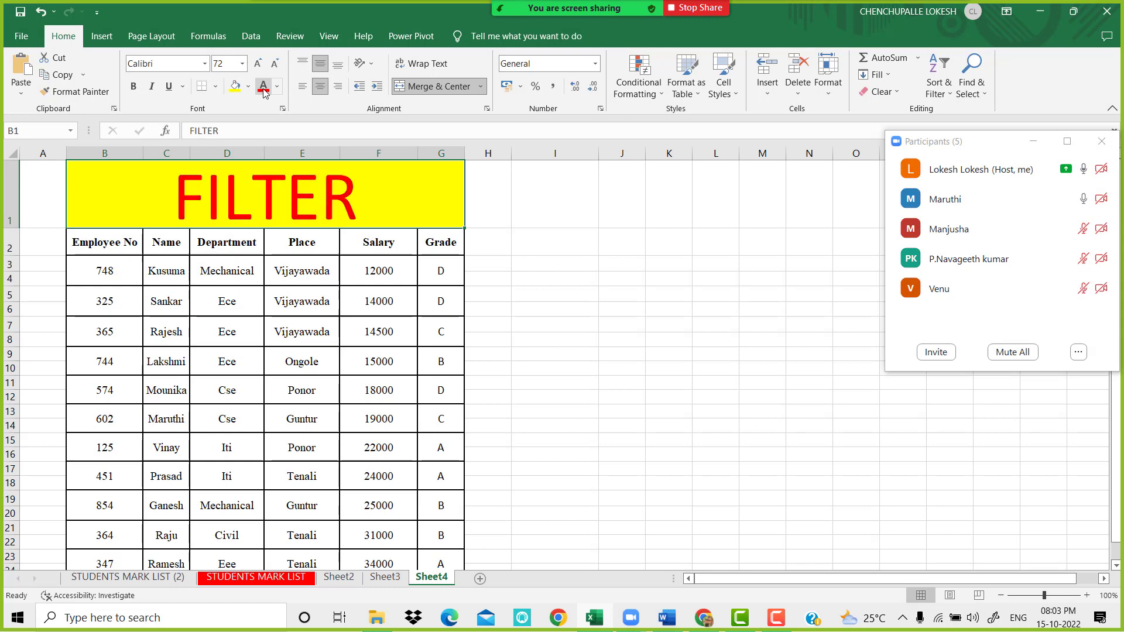
click(134, 86)
- Fill the table's header cells B2:G2 with a light orange theme color
drag(115, 247, 445, 242)
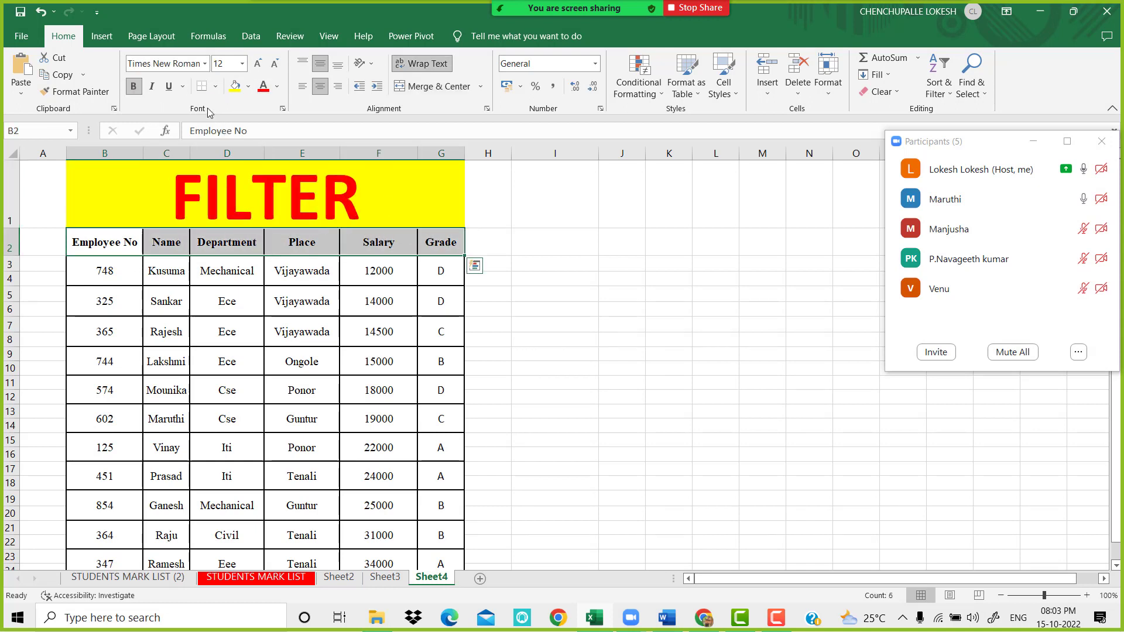
click(248, 87)
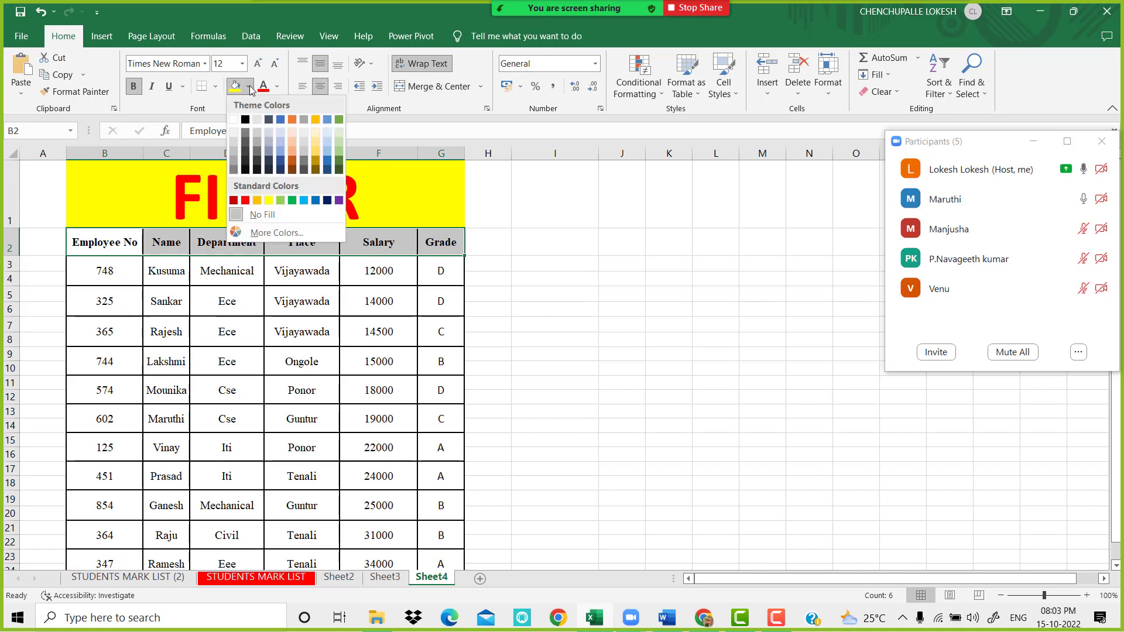
click(295, 143)
click(376, 352)
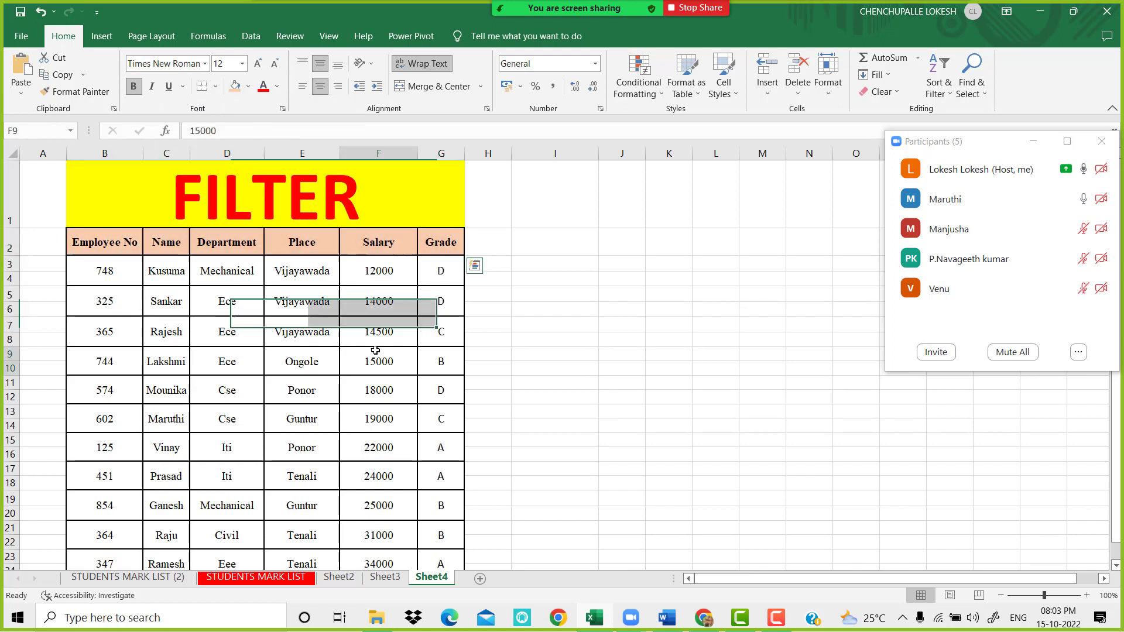
click(420, 335)
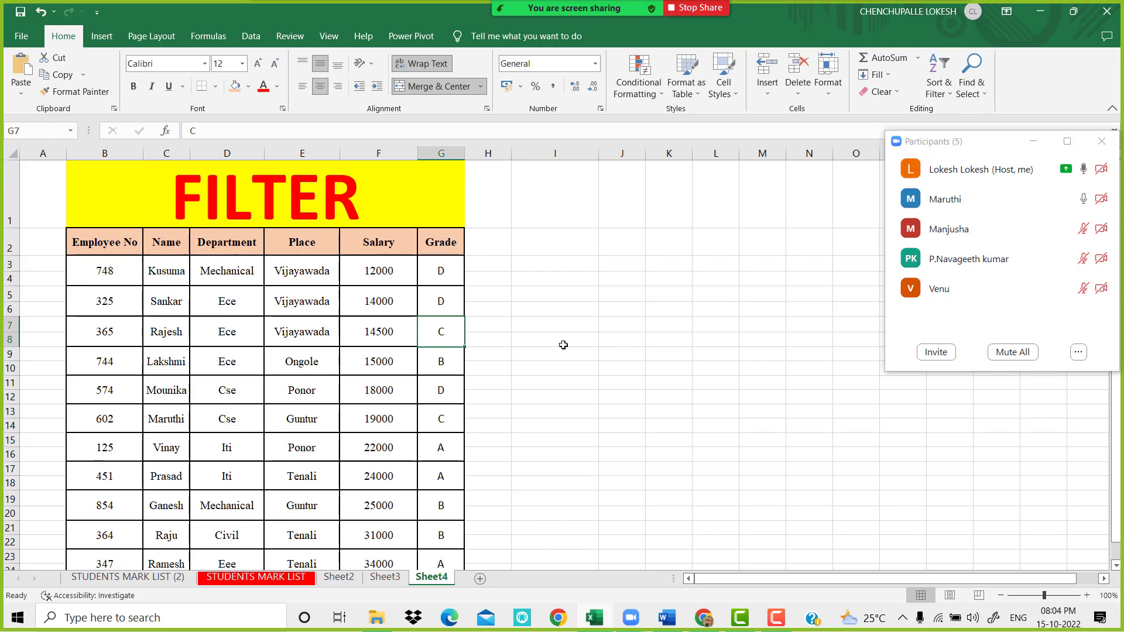
- Turn on Filter for the header cells B2:G2 and widen the Name and Department columns
click(1001, 595)
click(560, 427)
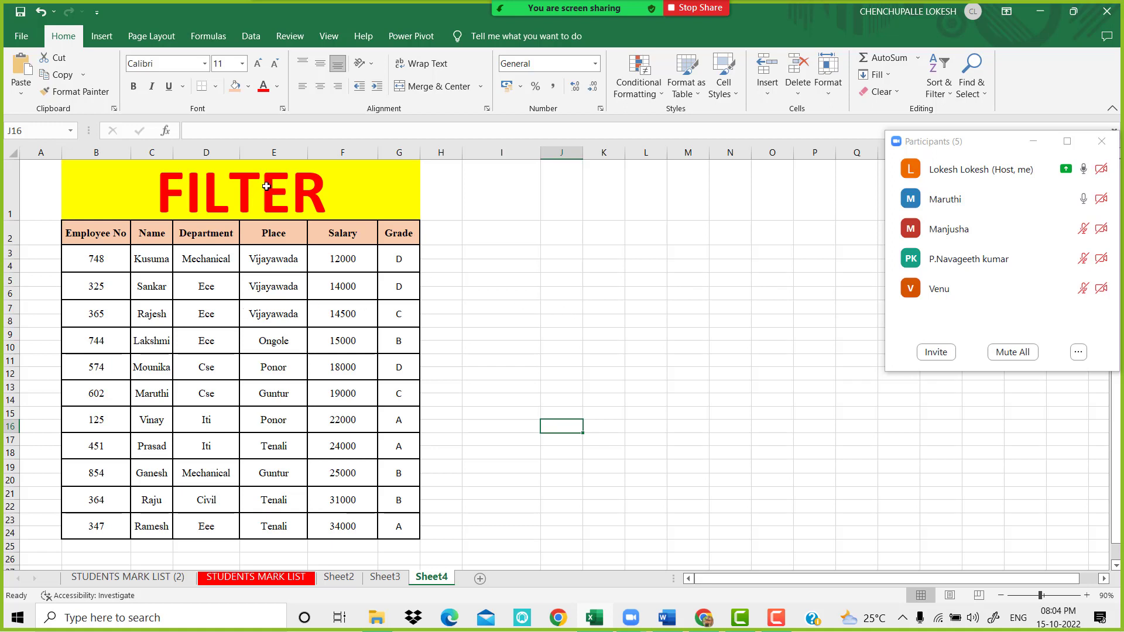
click(119, 229)
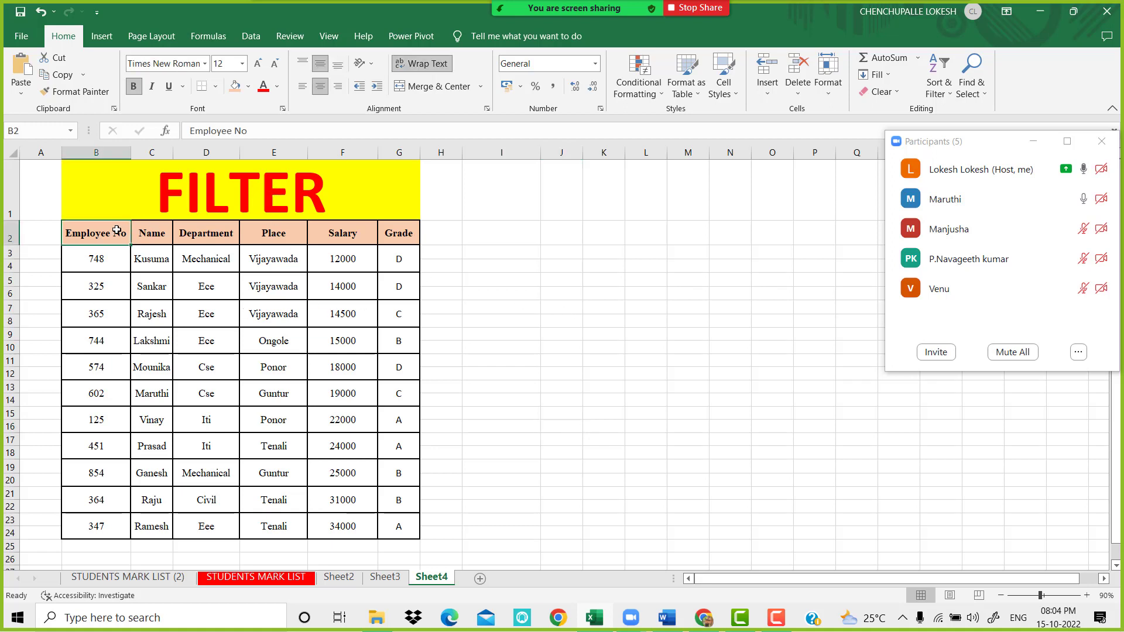
drag(111, 233, 400, 236)
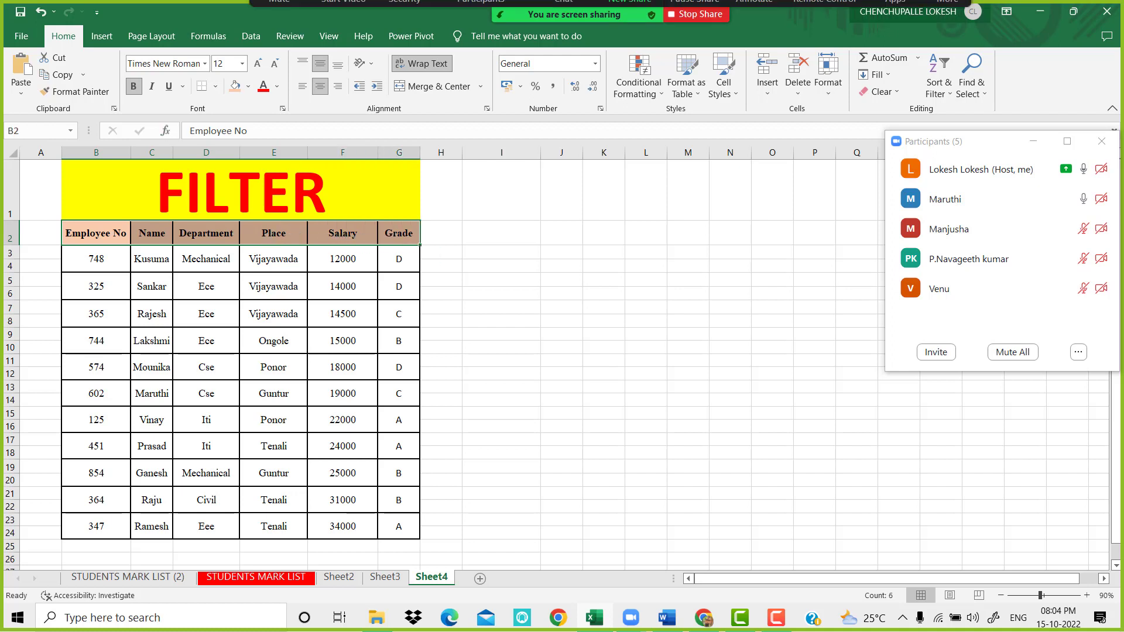
click(940, 82)
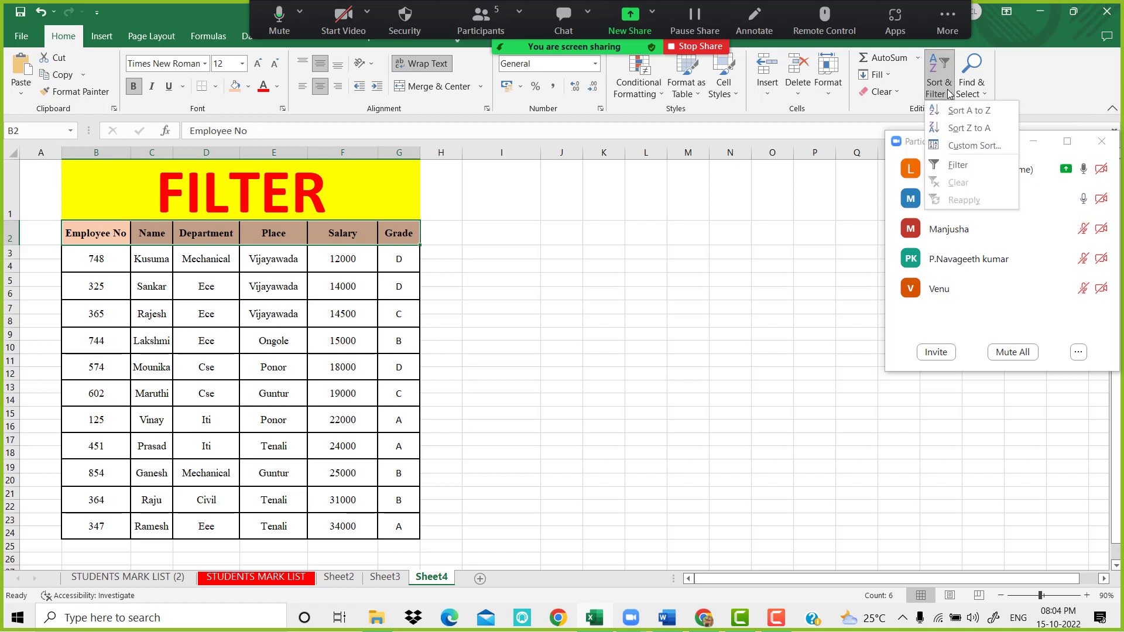
click(968, 164)
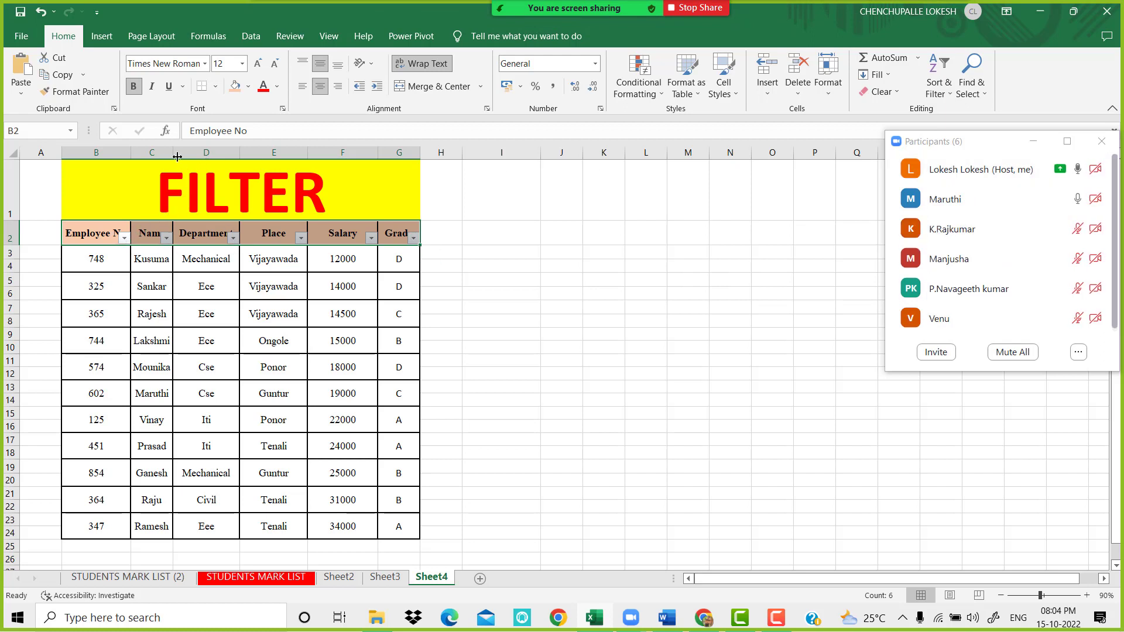
drag(179, 155, 297, 156)
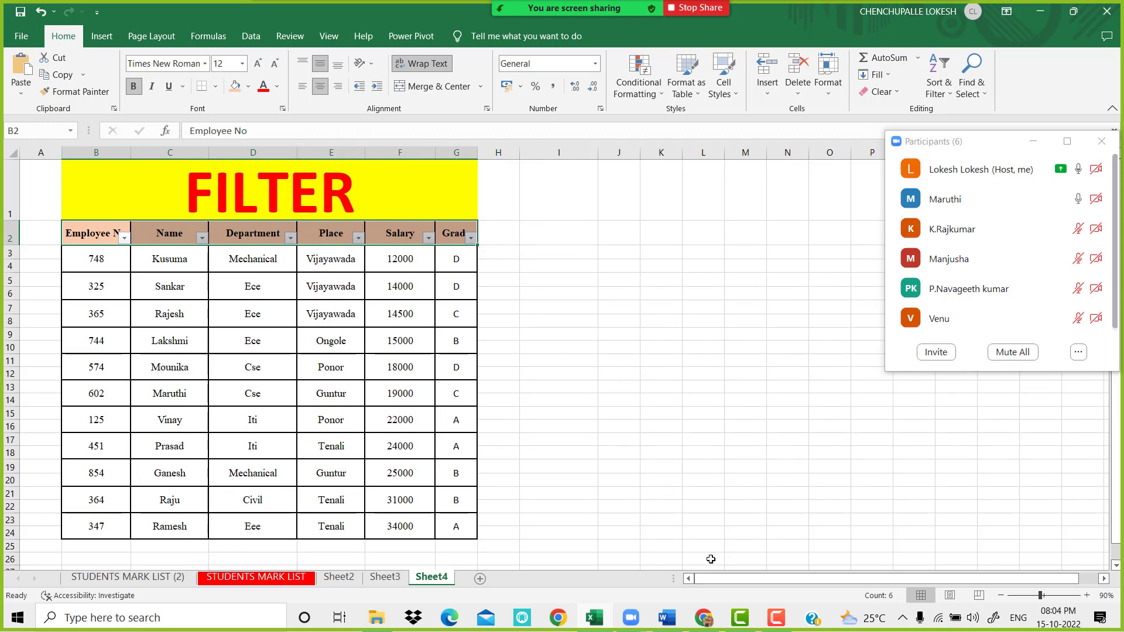
- Switch to the Word document and read the list of FILTER questions below the employee table
click(667, 618)
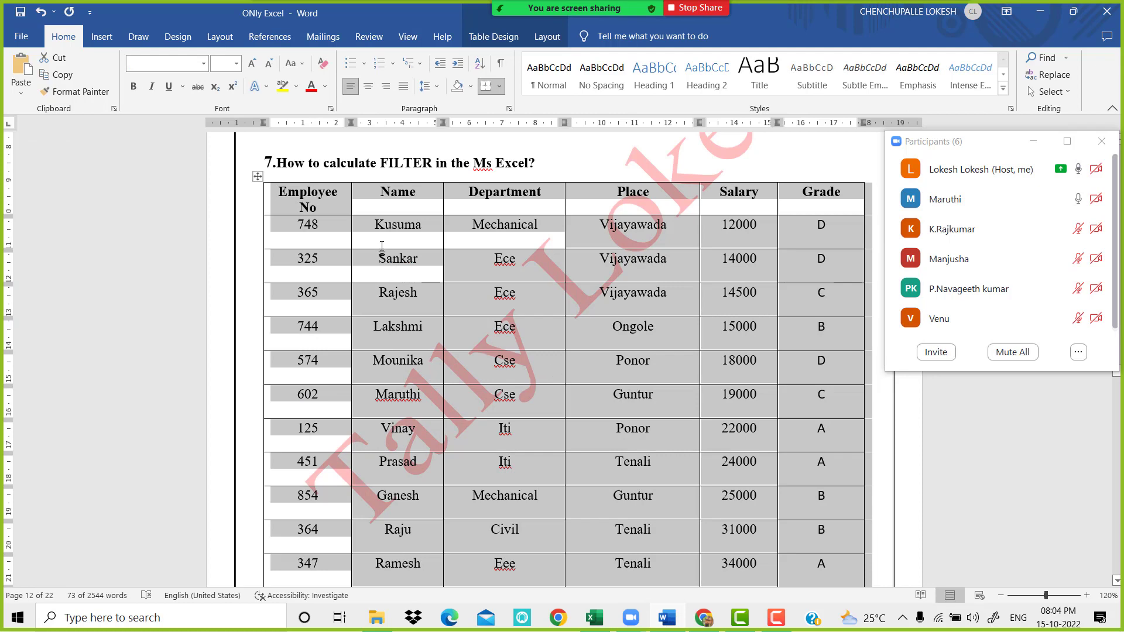
click(403, 260)
scroll(403, 258, down, 4)
scroll(402, 257, down, 5)
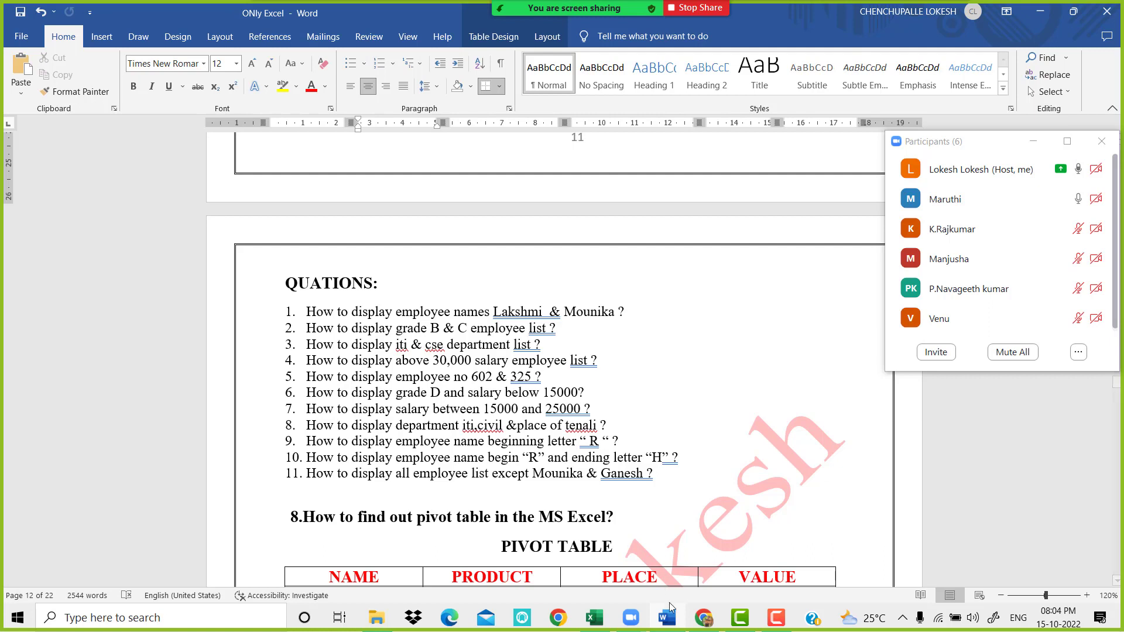
- Switch back to Excel, widen the Grade column so its header fits, and move the Zoom participants window away from the sheet's edge
click(599, 628)
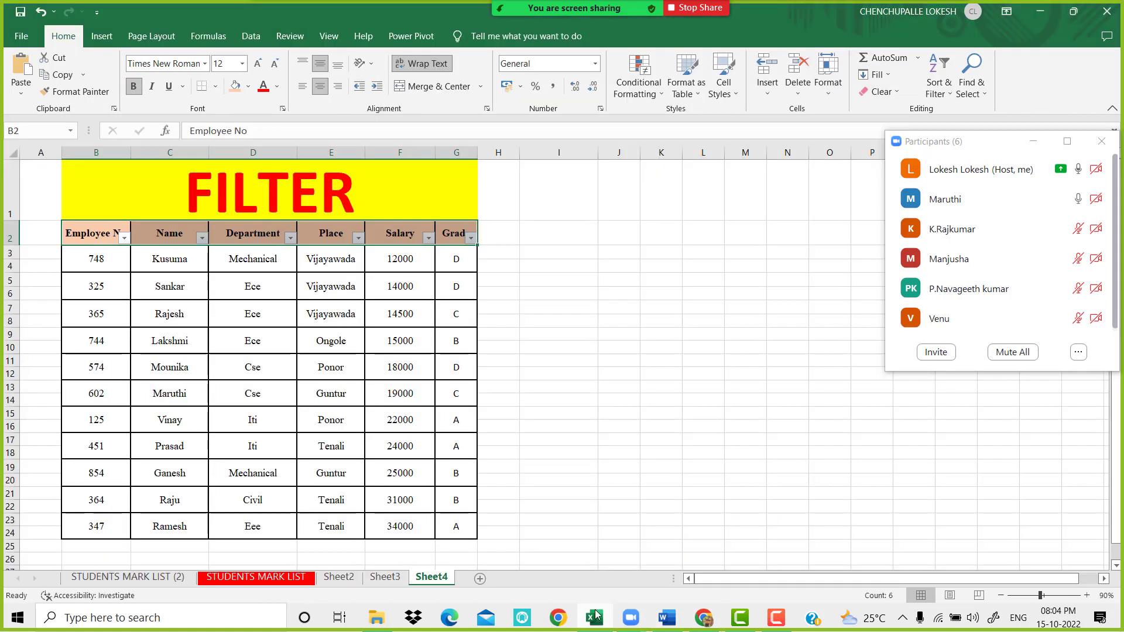
click(155, 277)
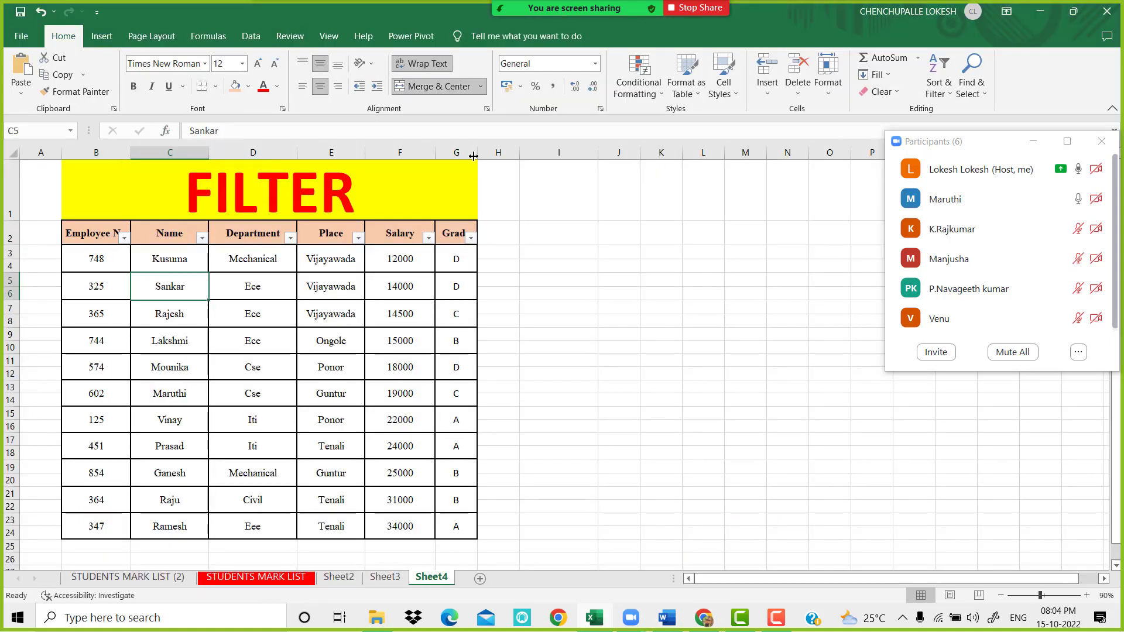
drag(478, 153, 496, 154)
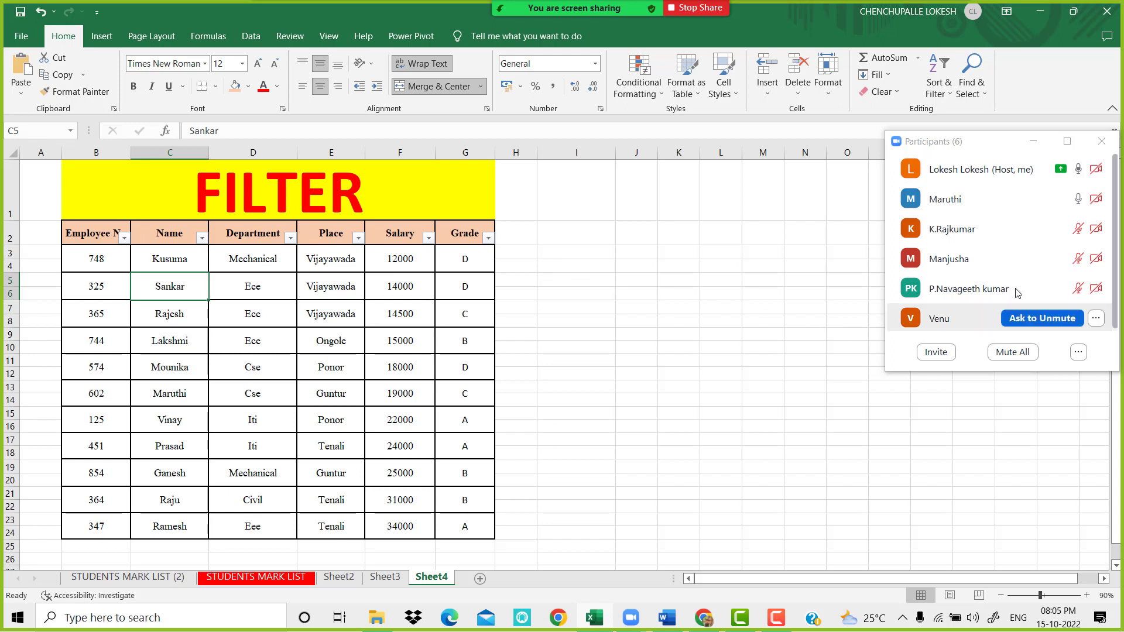
drag(1009, 151, 948, 181)
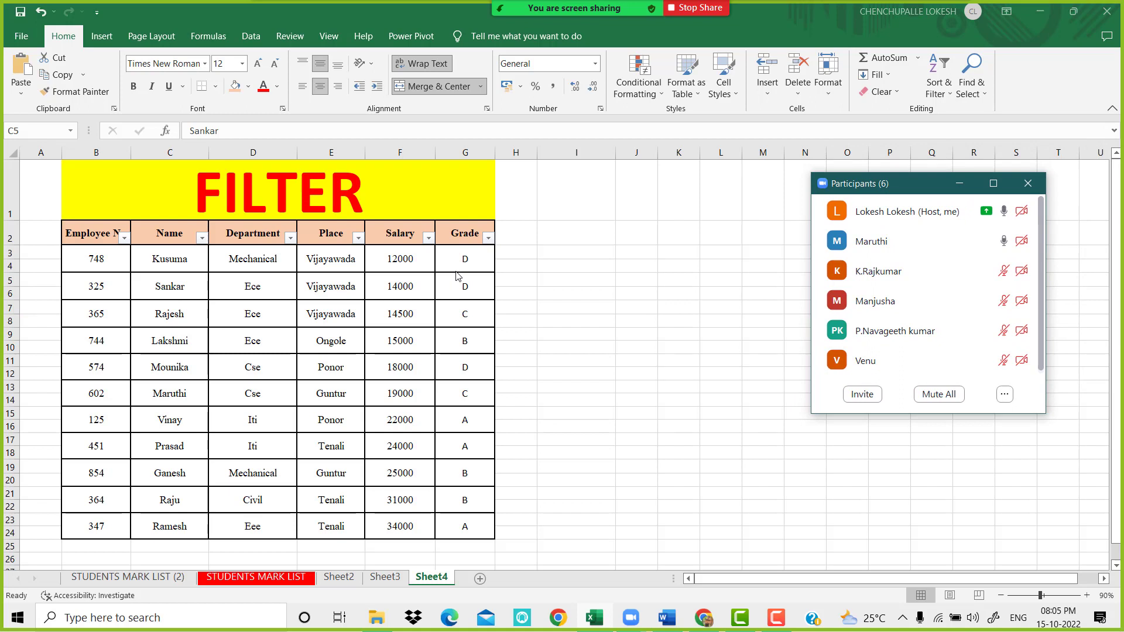
- Start a Contains text filter on the Name column using the first employee name from question 1
click(202, 241)
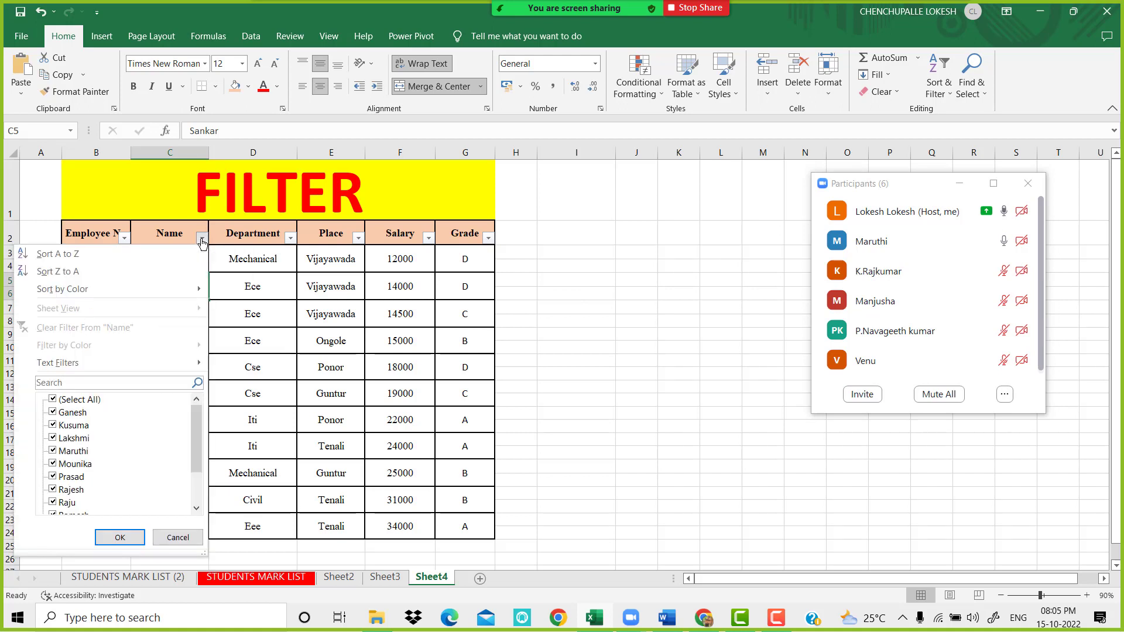
scroll(97, 433, down, 2)
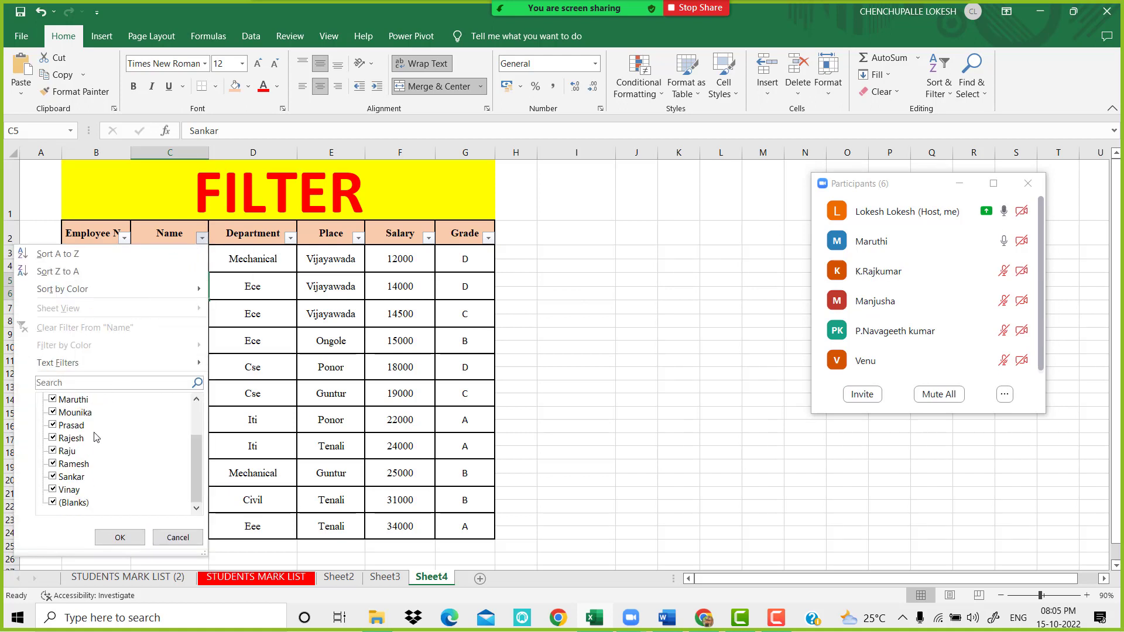
scroll(96, 438, up, 2)
mouse_move(95, 371)
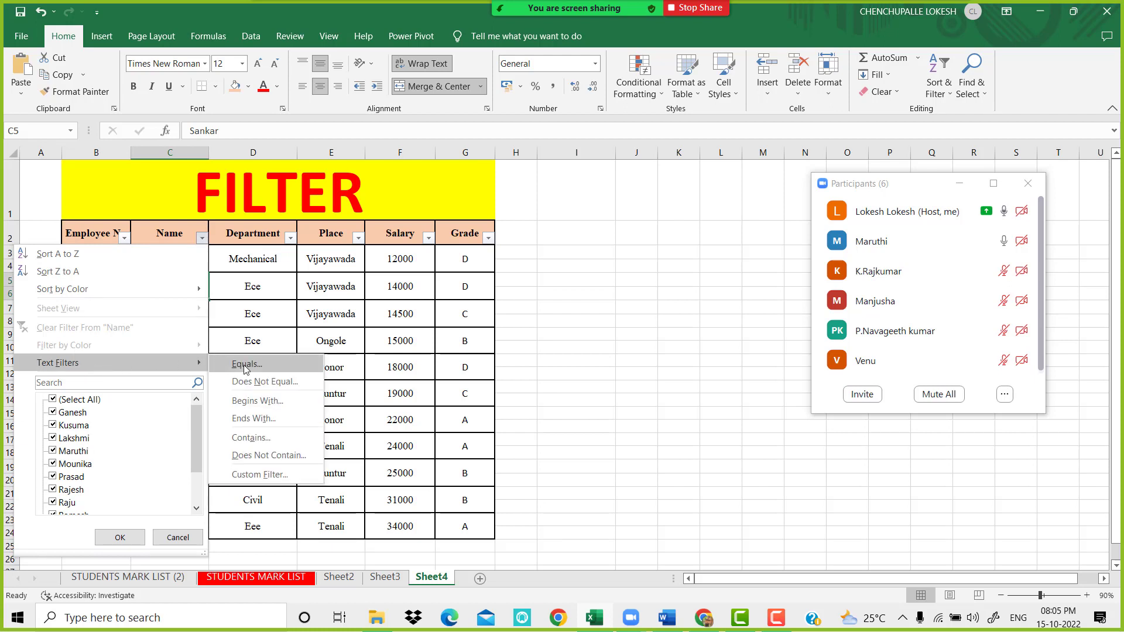
click(277, 440)
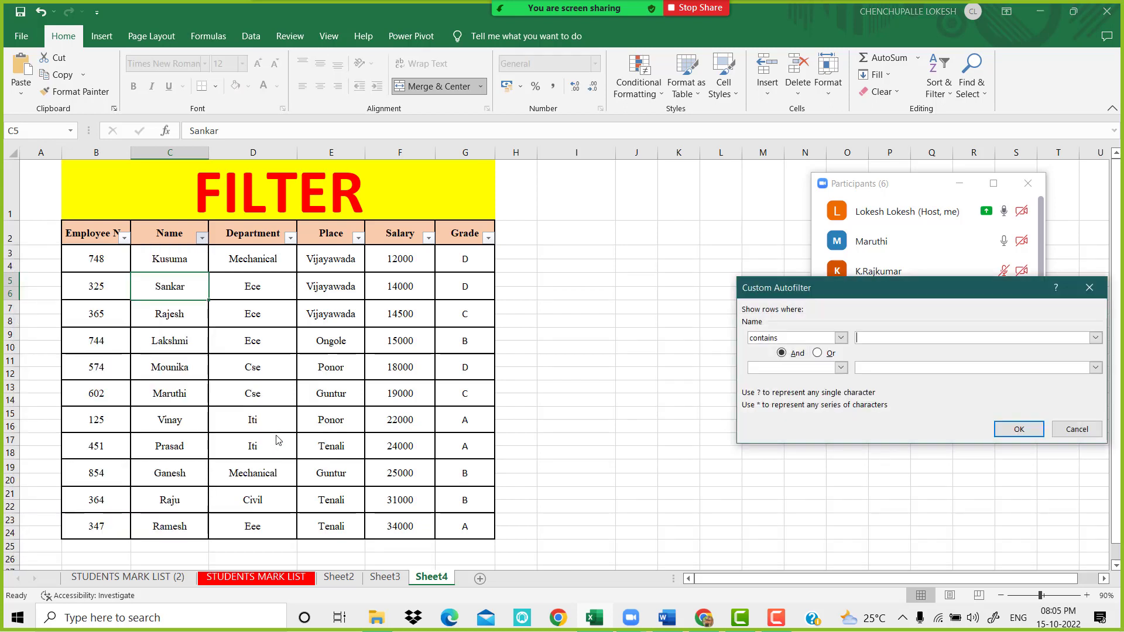
drag(887, 290, 652, 319)
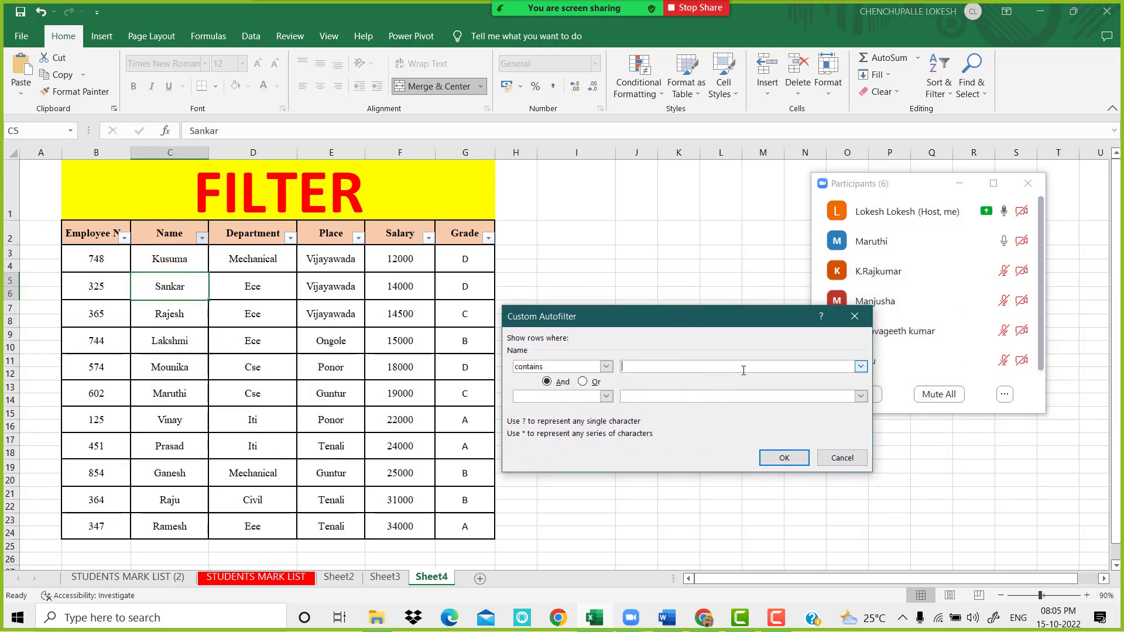
click(861, 369)
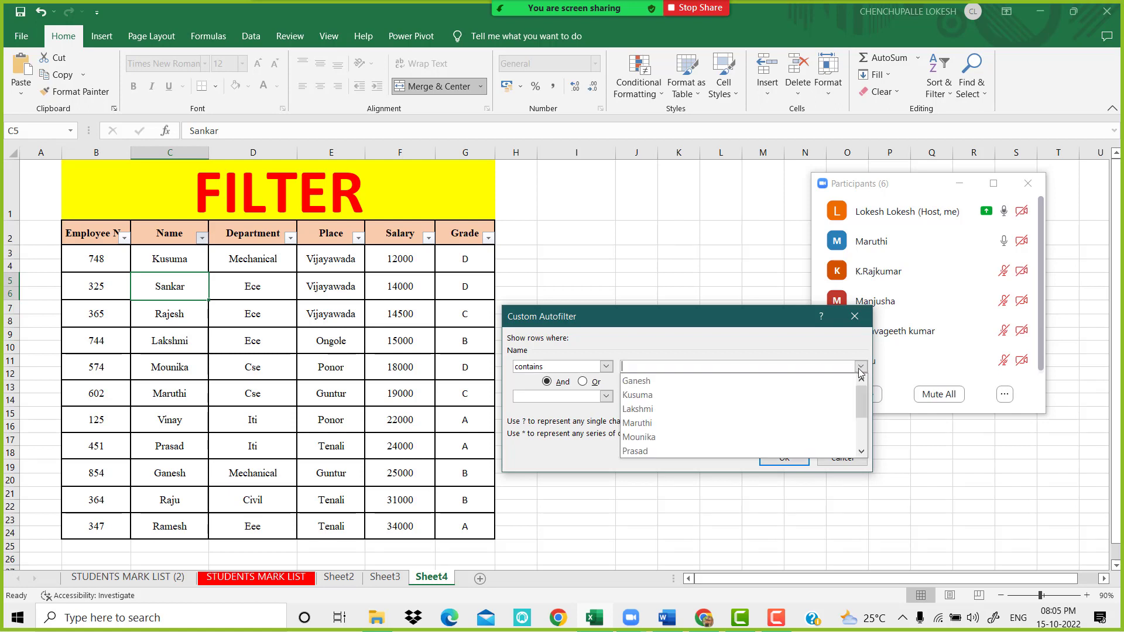
click(755, 414)
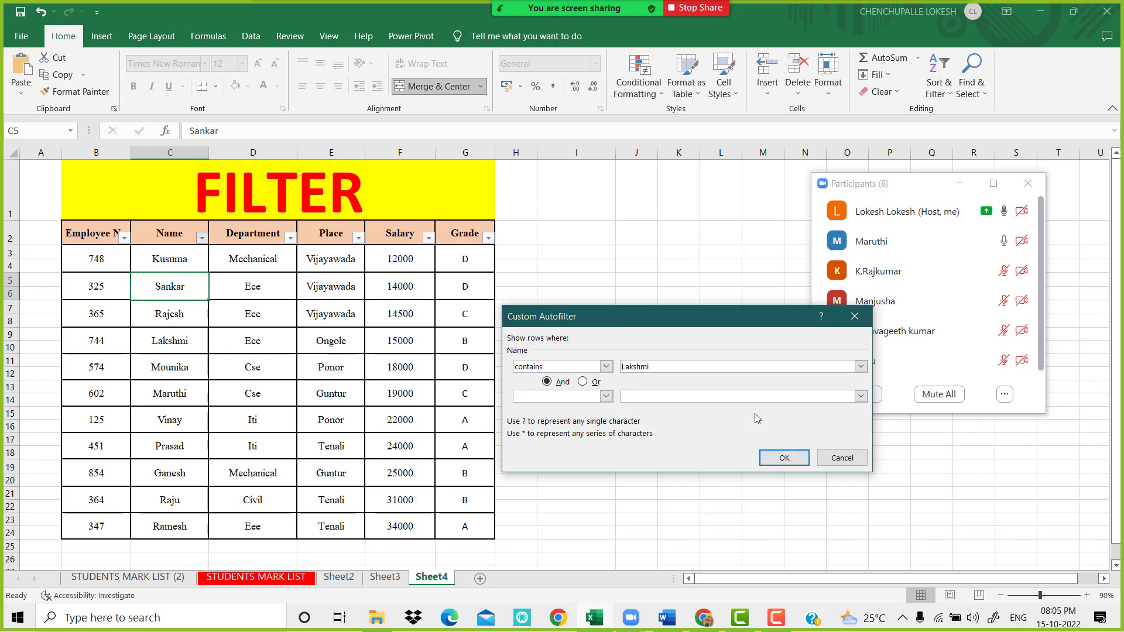
- Add an Or condition to the Name filter containing the second employee name from question 1, and apply the filter
click(584, 382)
click(606, 396)
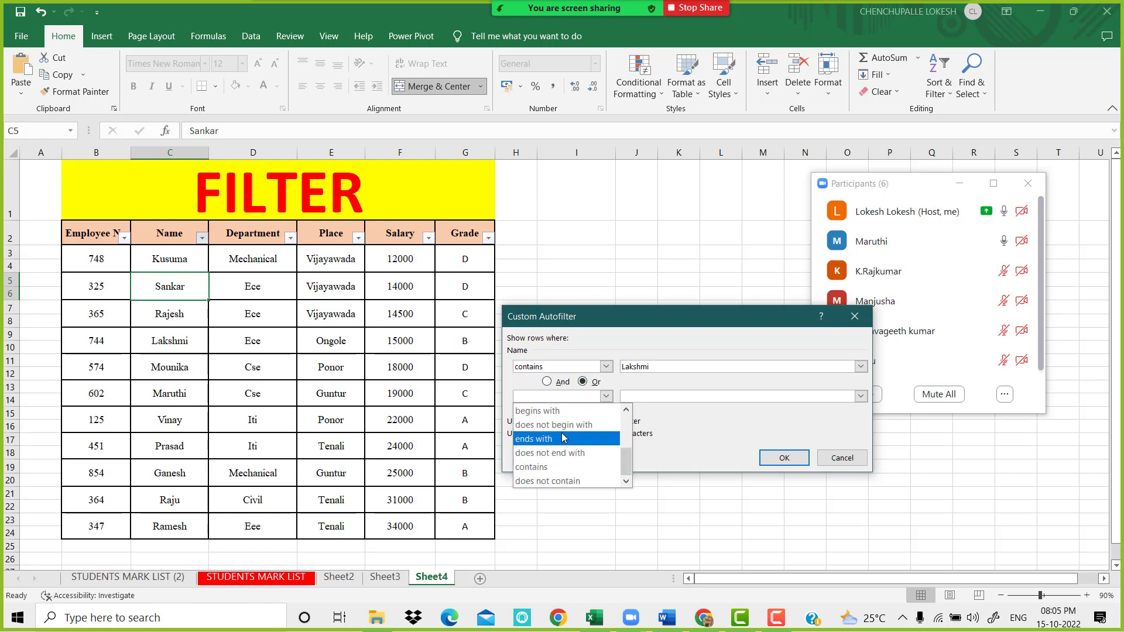
click(553, 468)
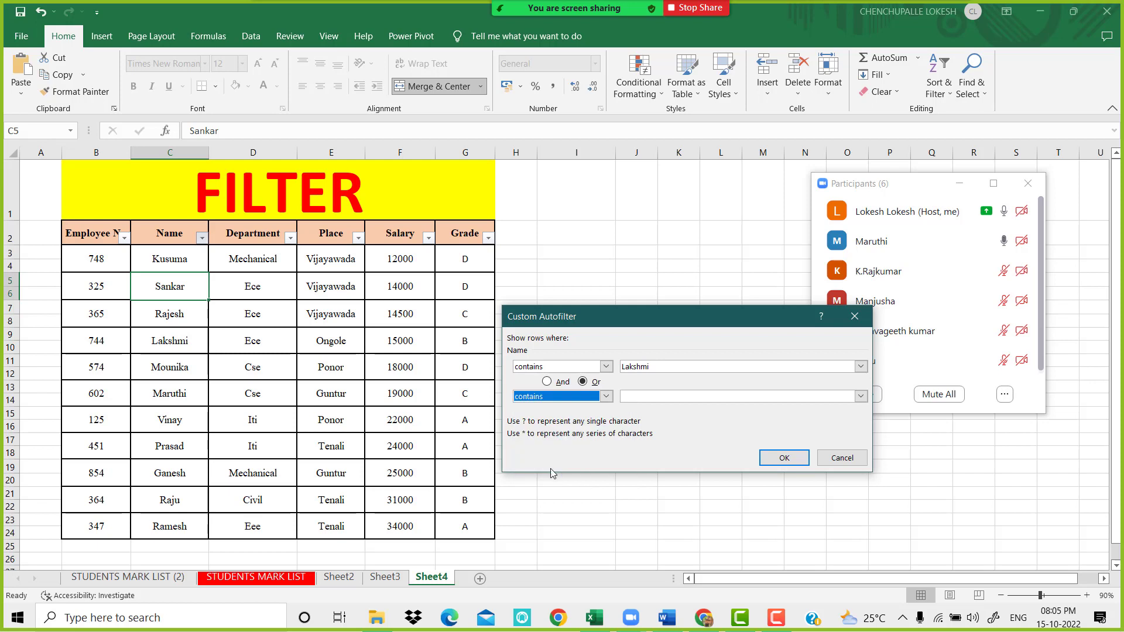
click(861, 396)
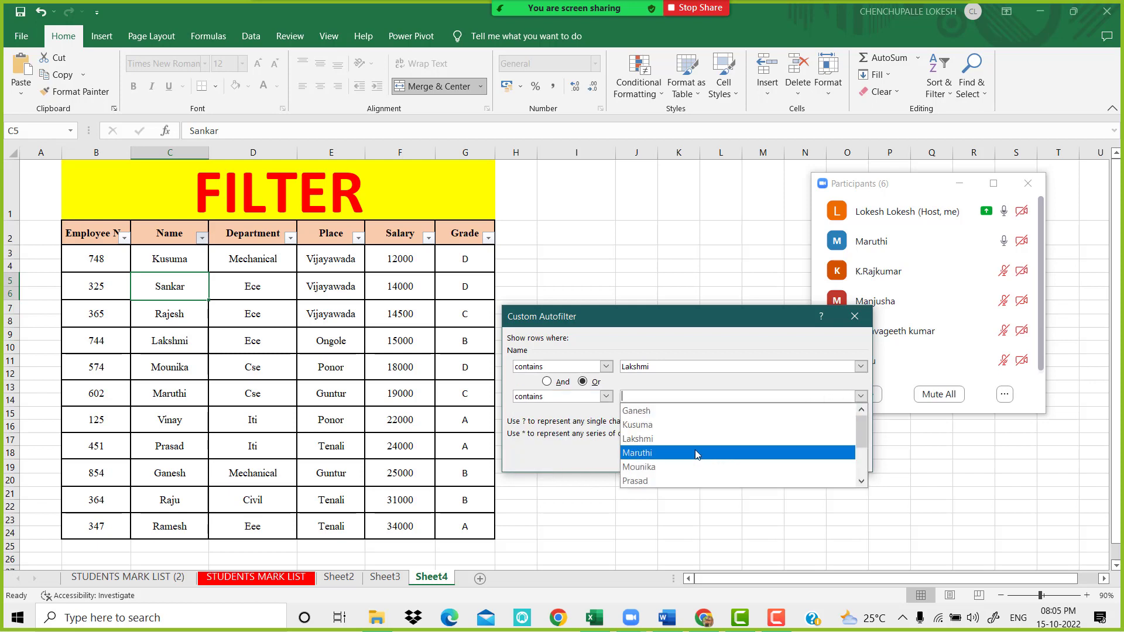
click(688, 467)
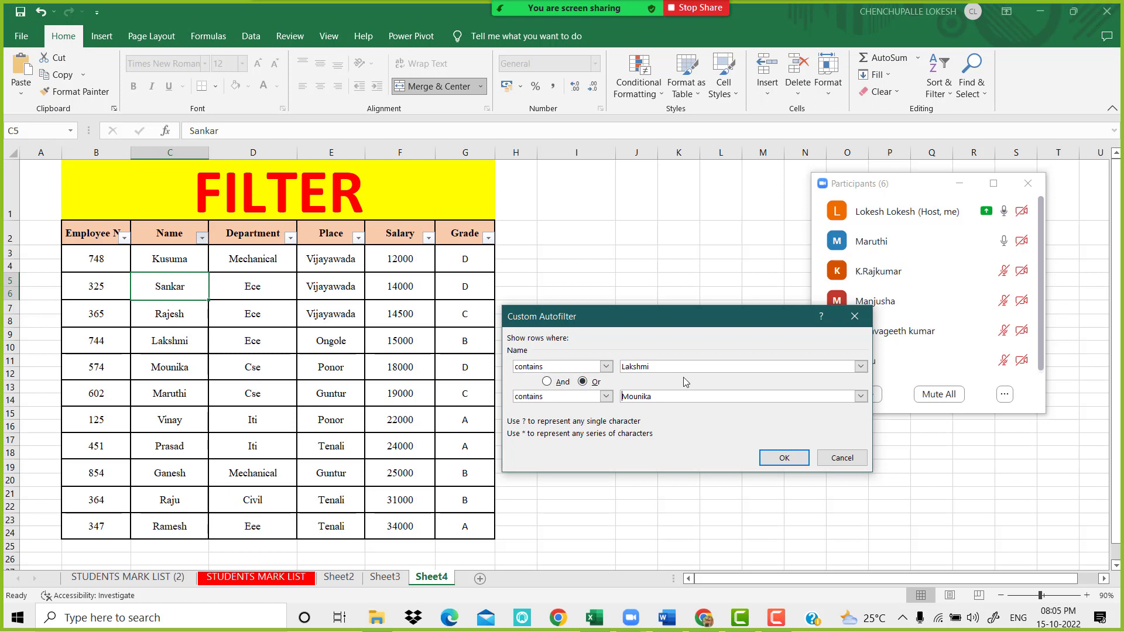
click(798, 463)
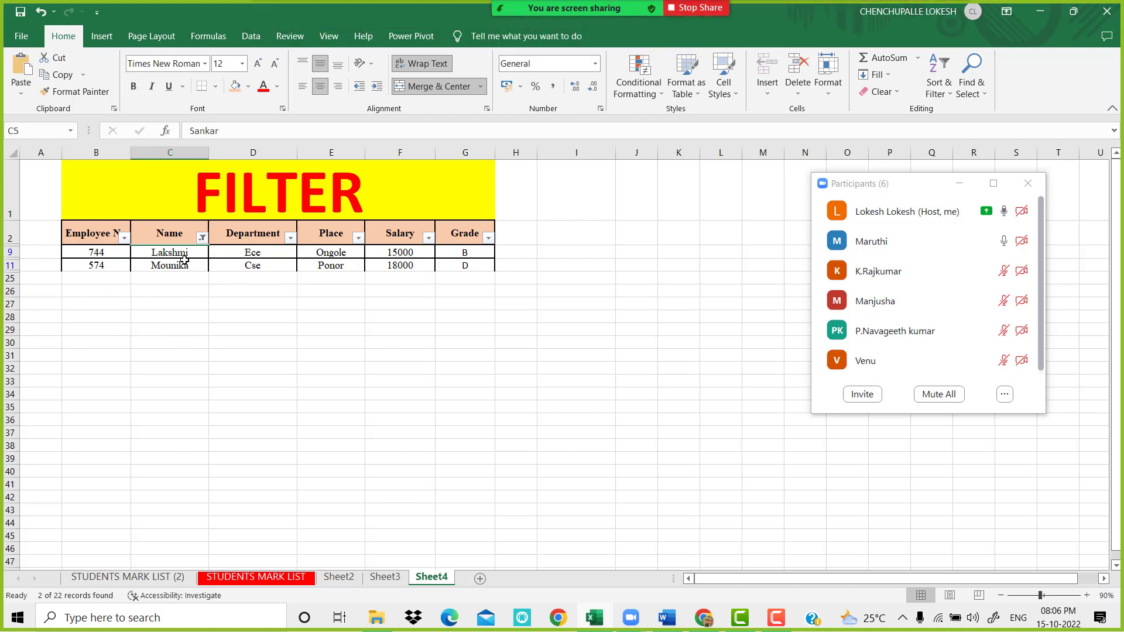
- Clear the filter from the Name column, and check question 2 in the Word document before returning to Excel
click(203, 238)
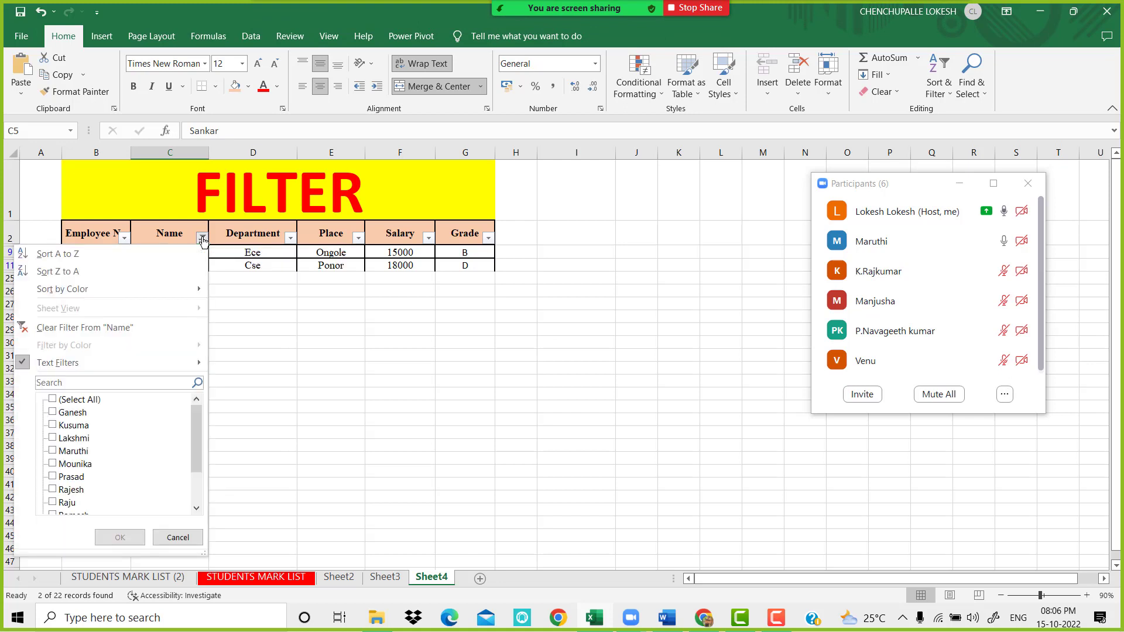
click(142, 328)
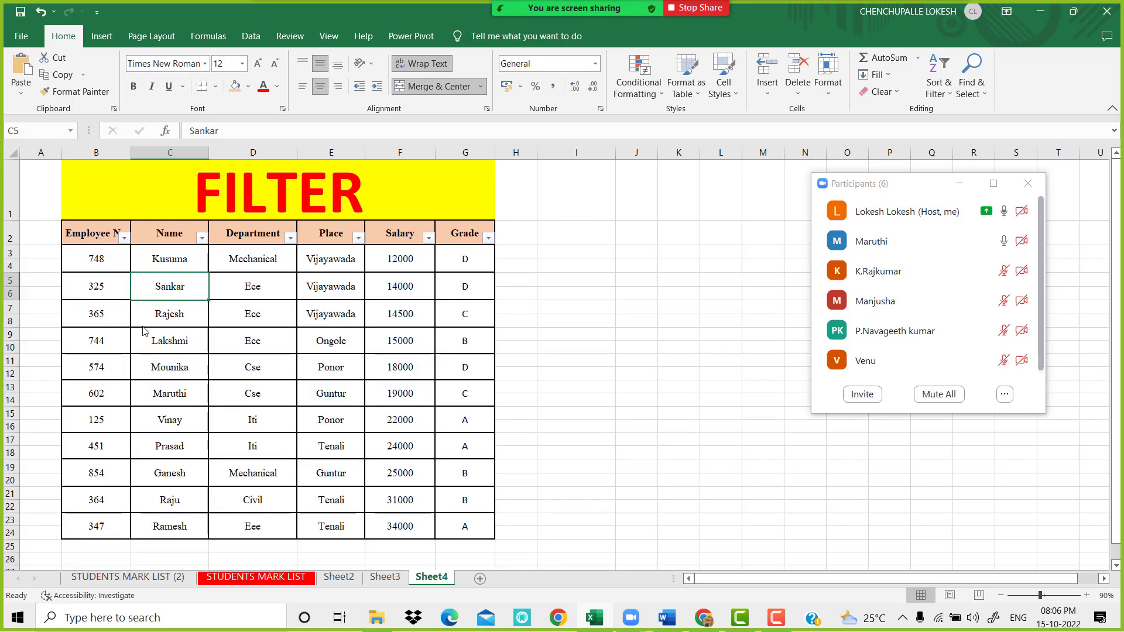
click(371, 341)
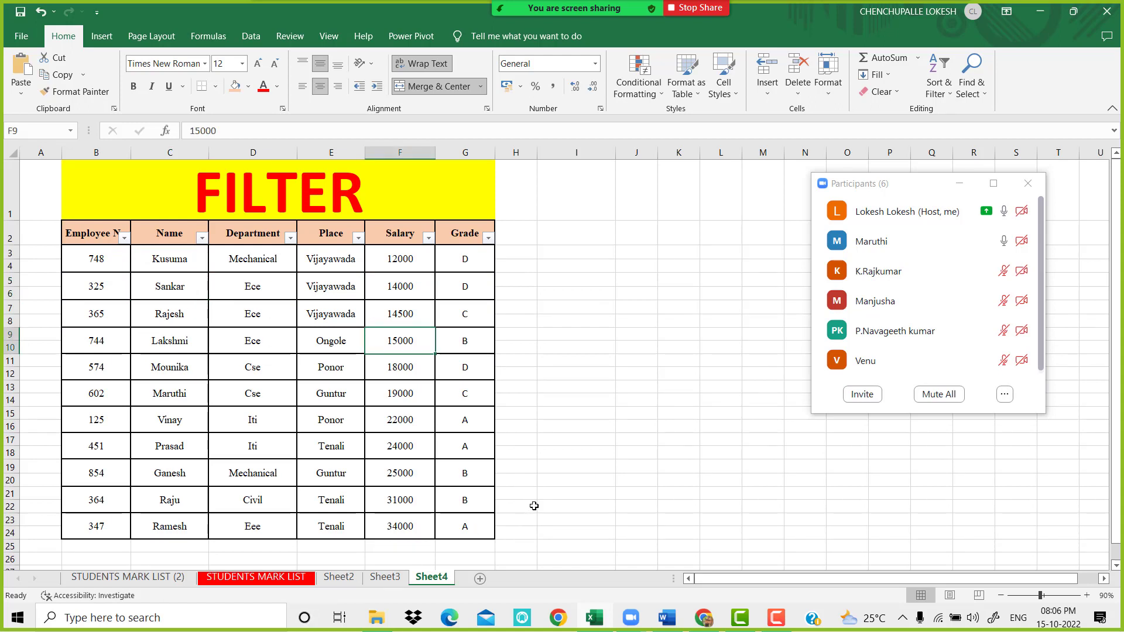
click(548, 403)
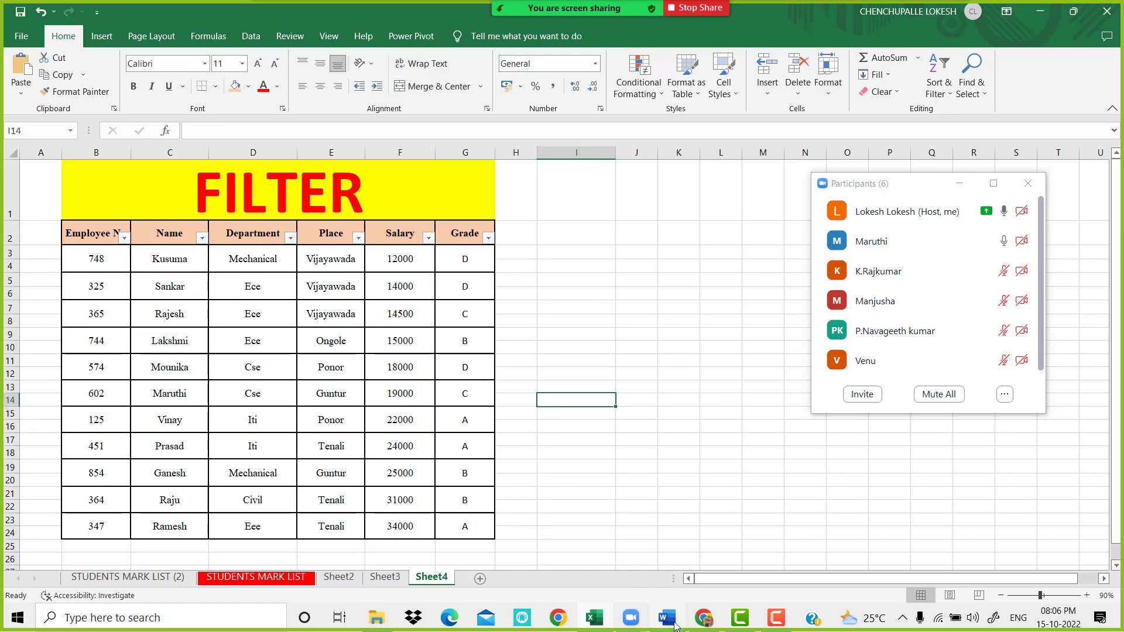
click(668, 620)
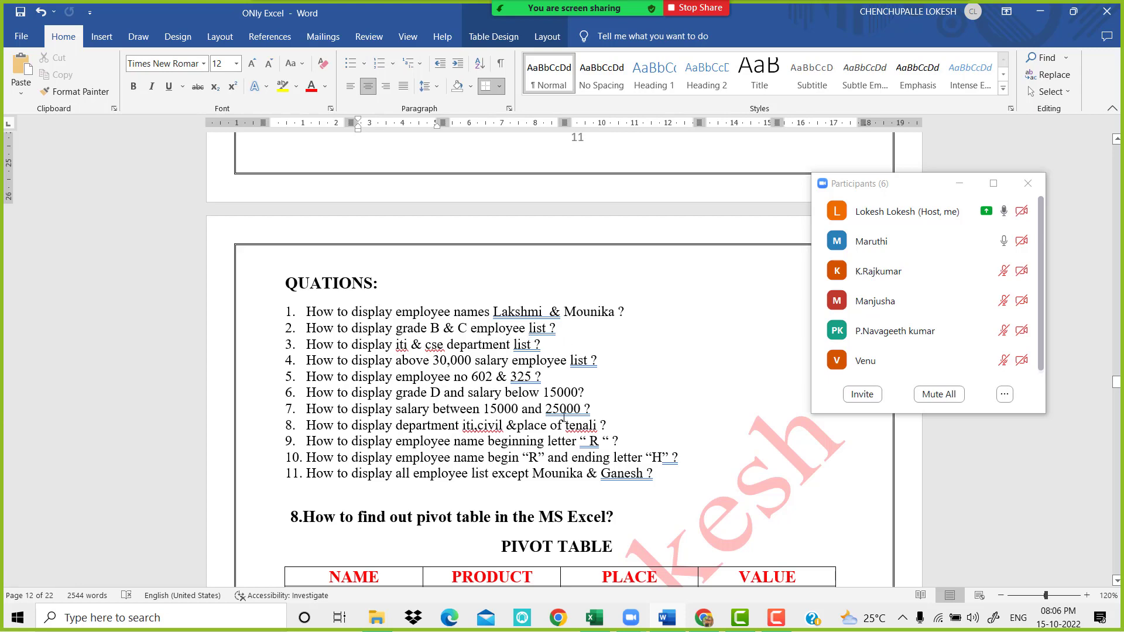
click(594, 618)
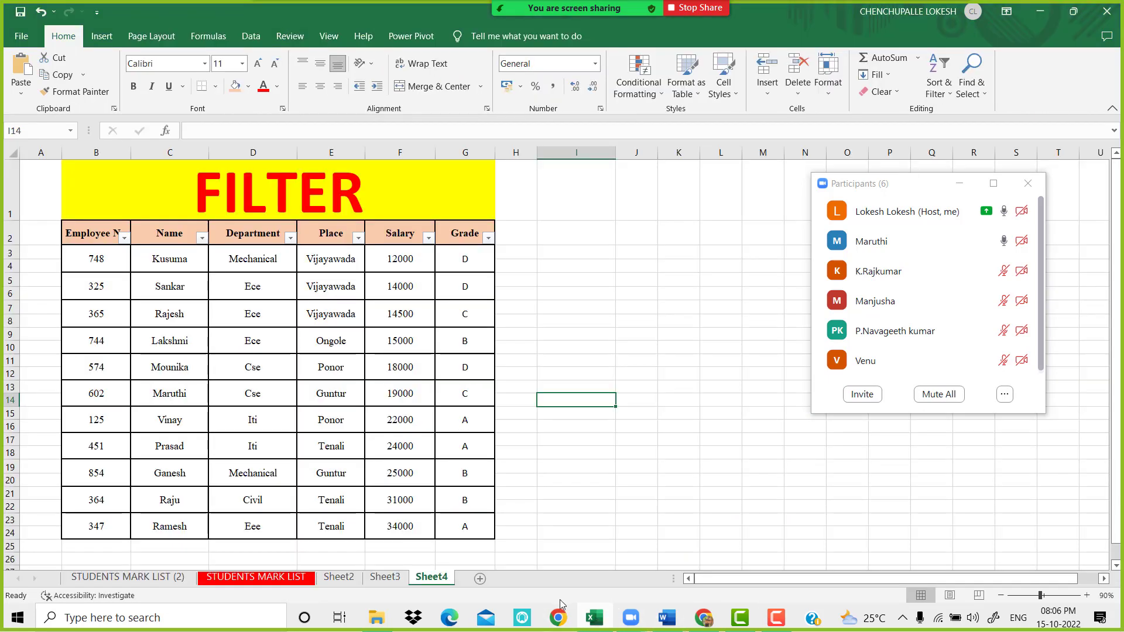
- Start a new Zoom share of the whole screen
mouse_move(585, 9)
click(630, 19)
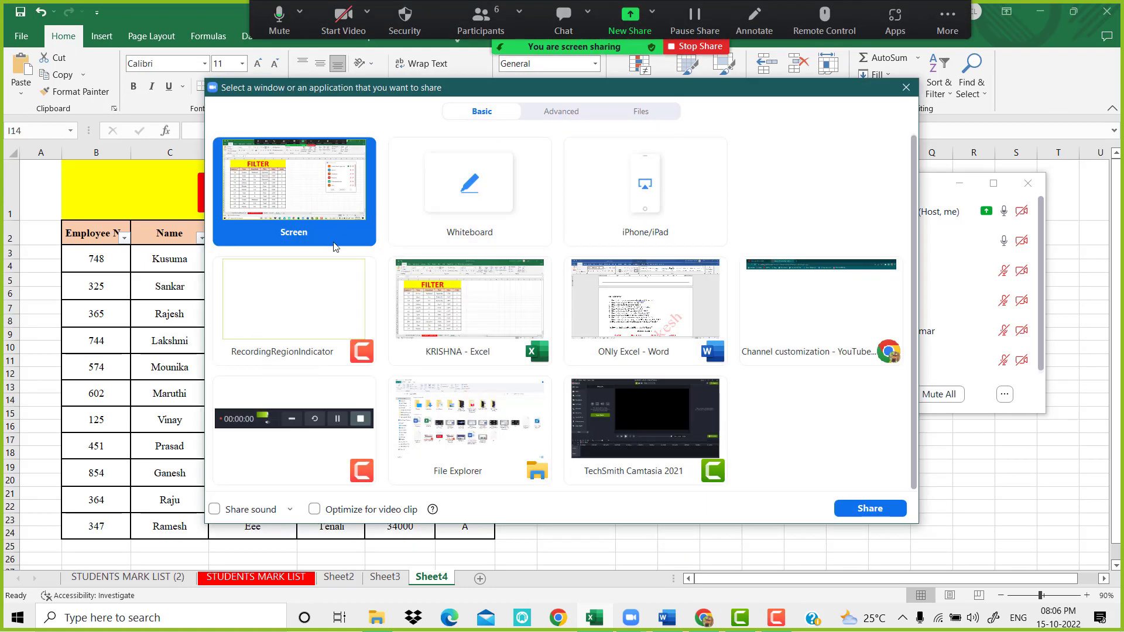
click(860, 511)
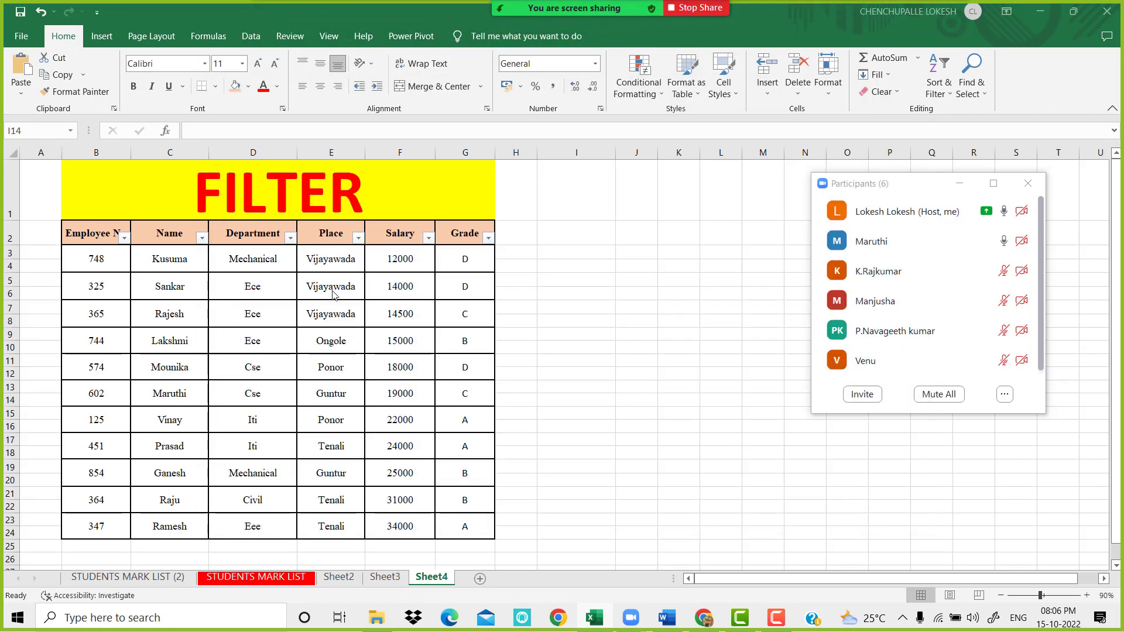
- Filter the Grade column to show only grades B and C for question 2
click(488, 237)
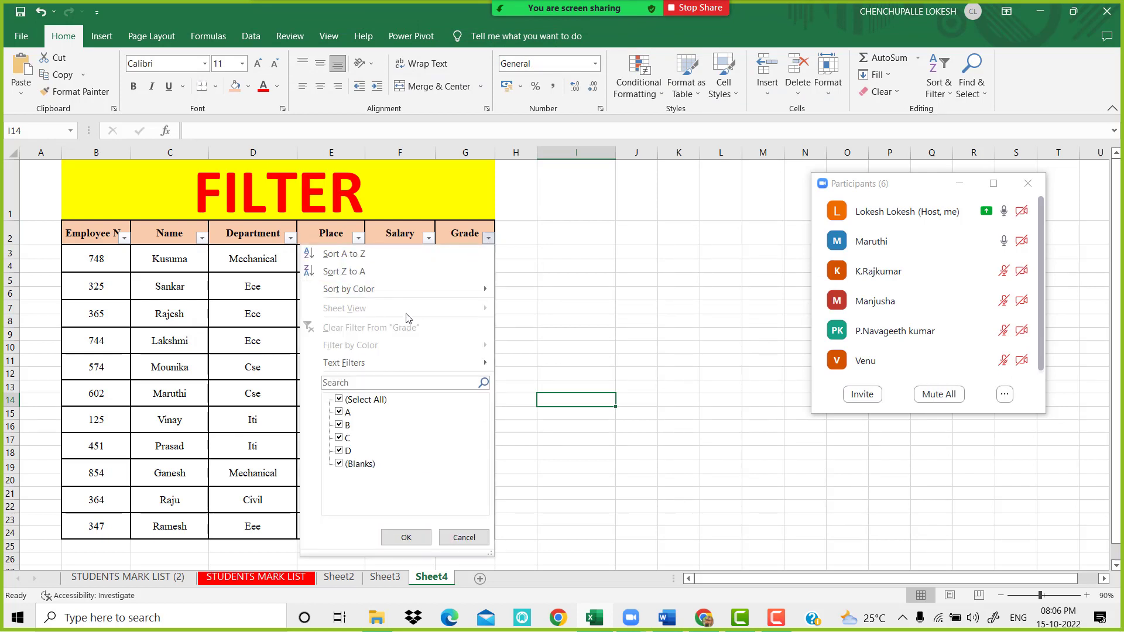
click(339, 401)
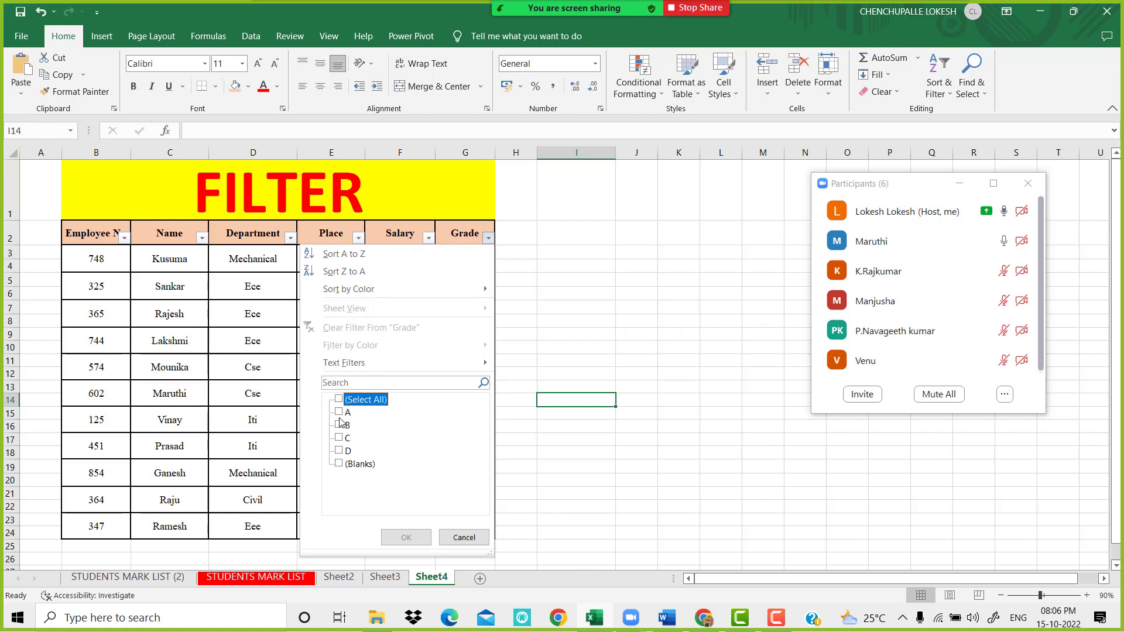
click(339, 426)
click(338, 438)
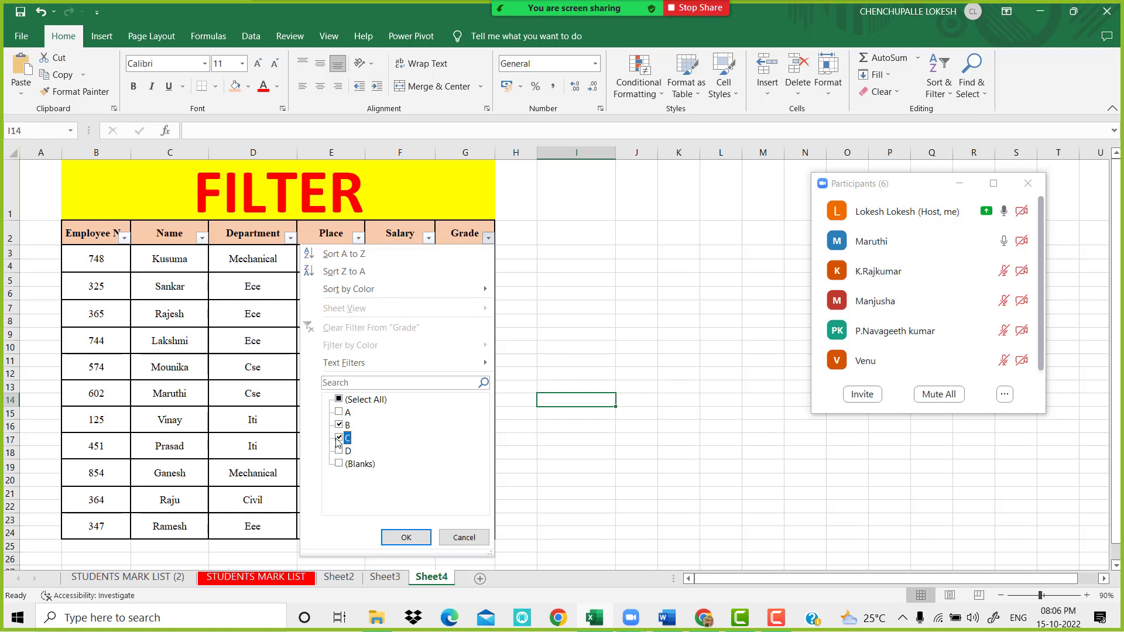
click(407, 537)
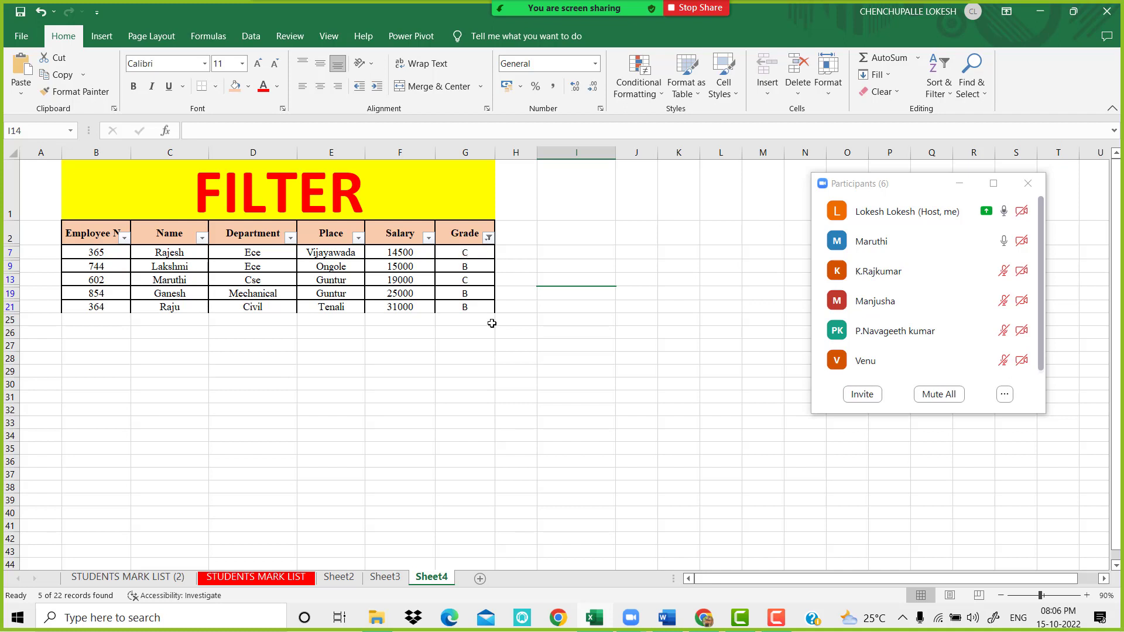
- Clear the filter from the Grade column, and check question 3 in the Word document before returning to Excel
click(489, 239)
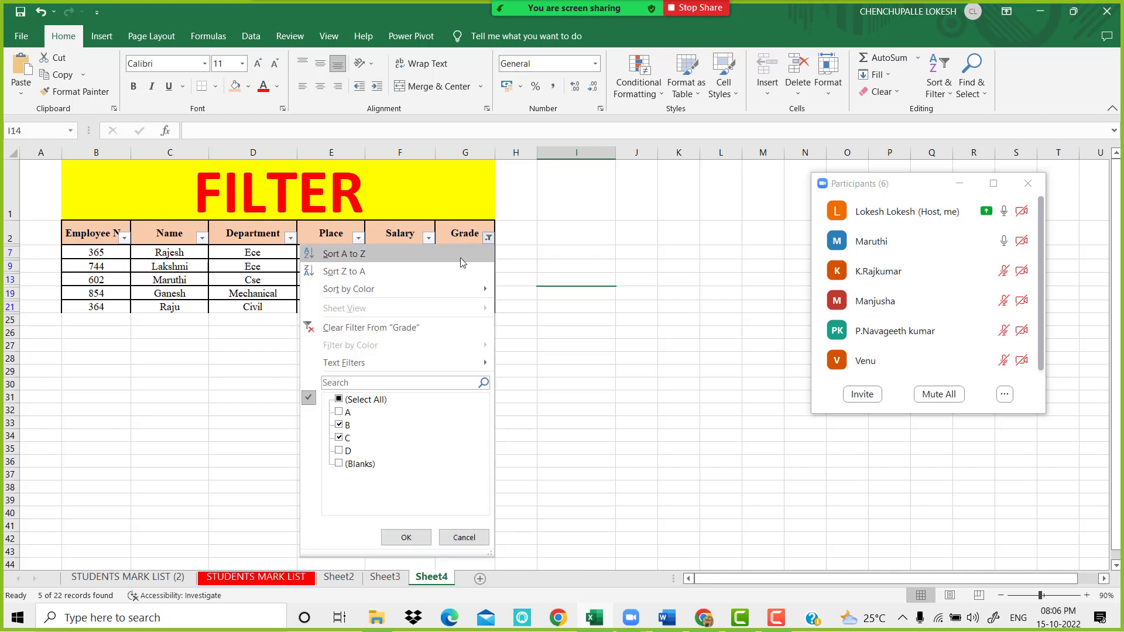
click(416, 329)
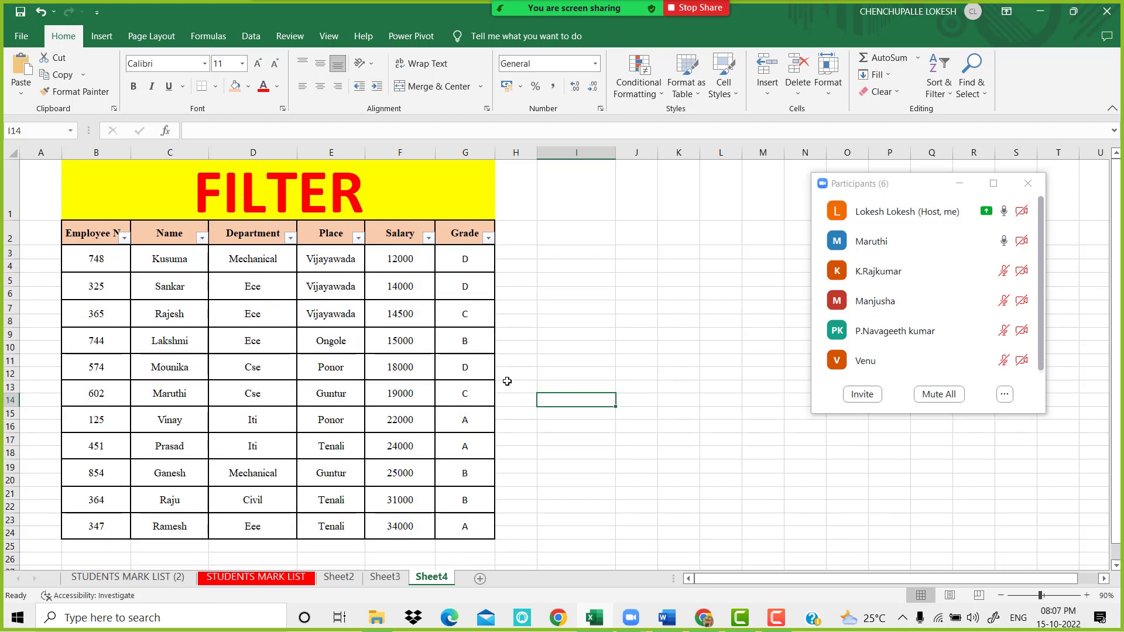
click(603, 361)
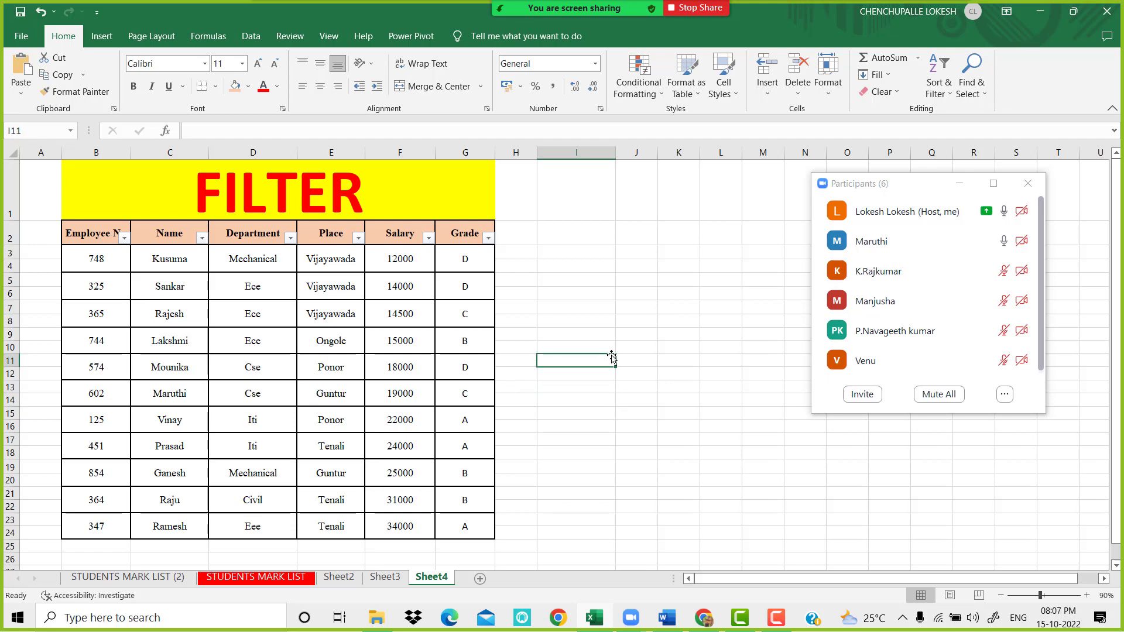
click(676, 620)
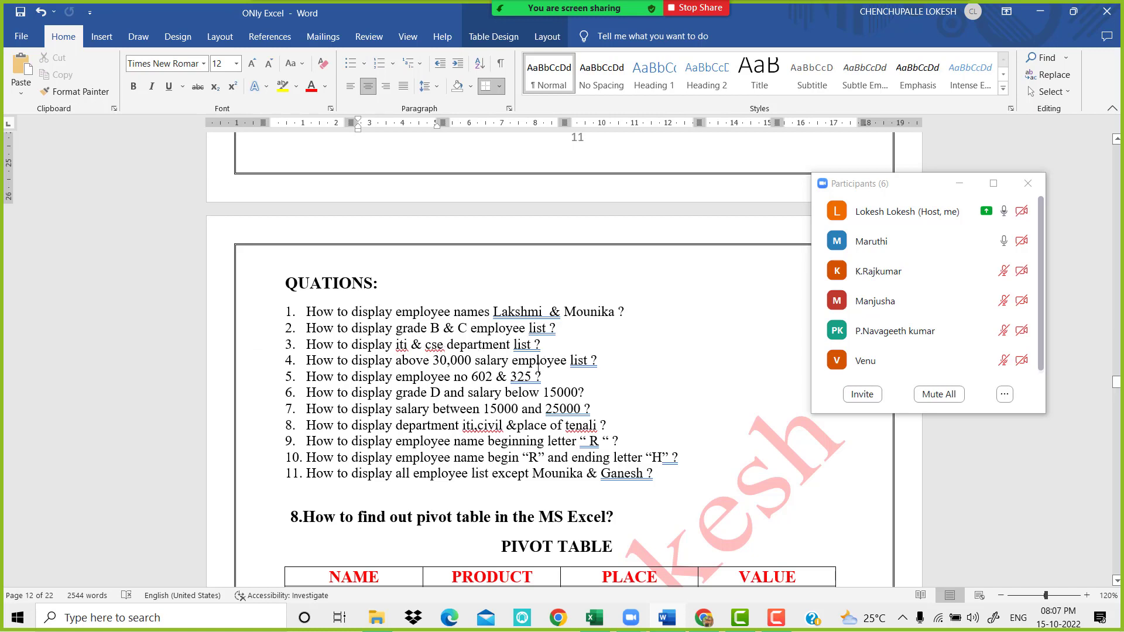
click(601, 617)
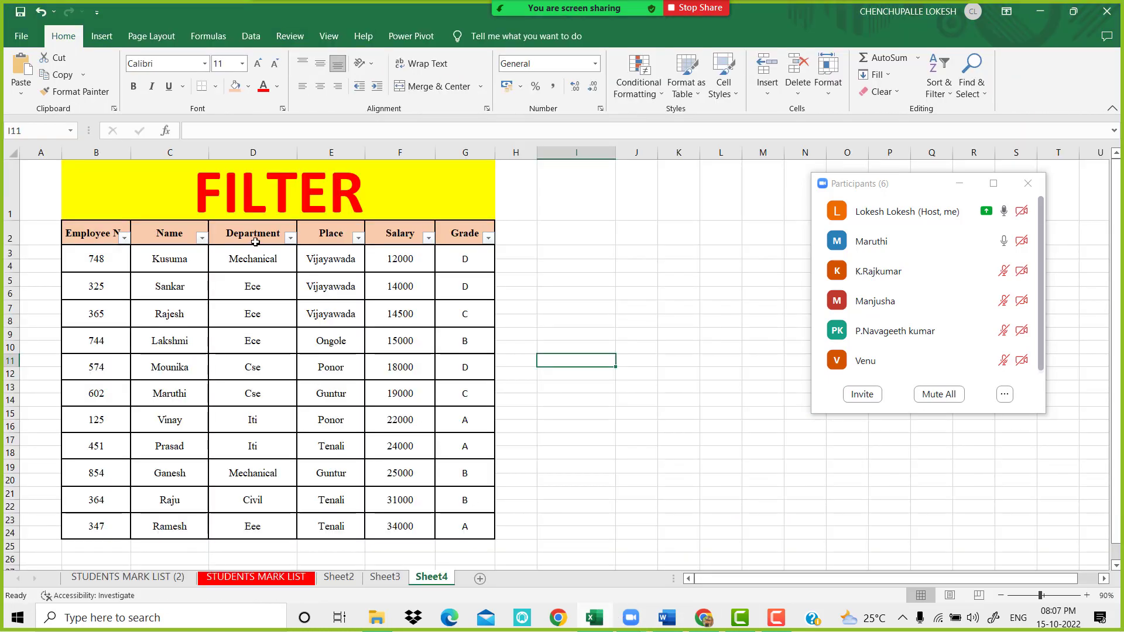
- Filter the Department column to show only Iti and Cse for question 3
click(290, 238)
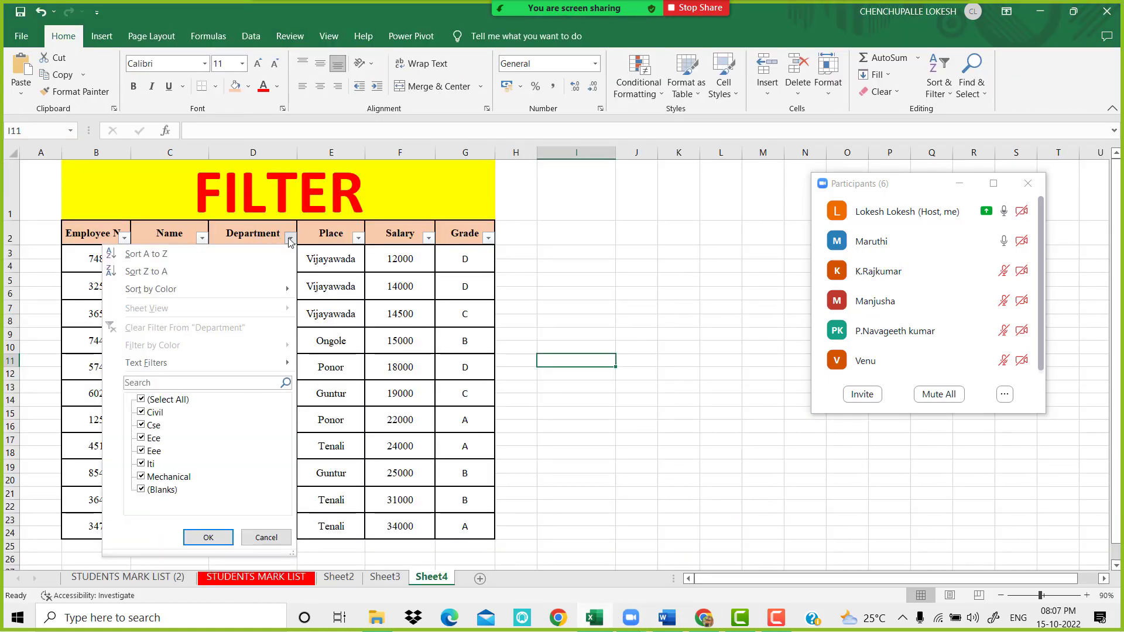
click(141, 400)
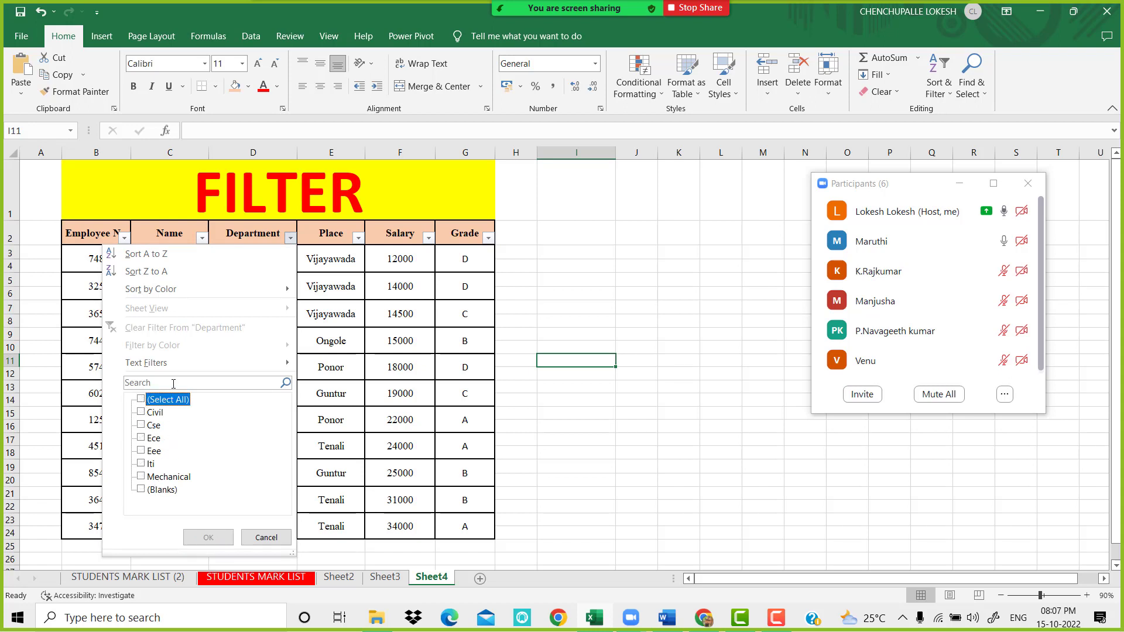
mouse_move(172, 366)
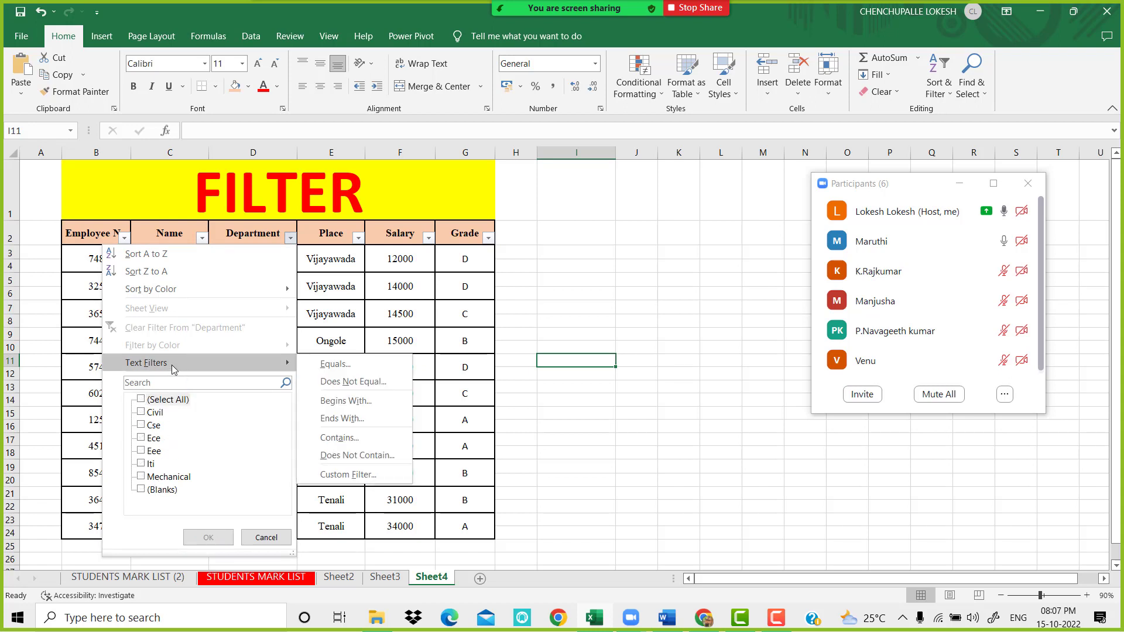
click(141, 464)
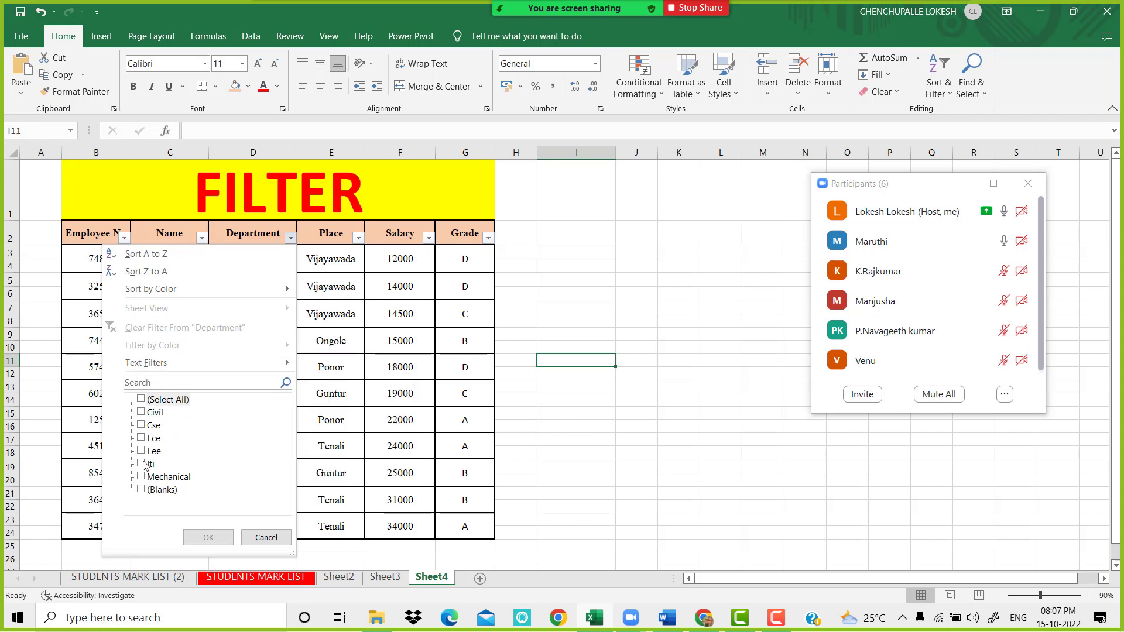
click(141, 425)
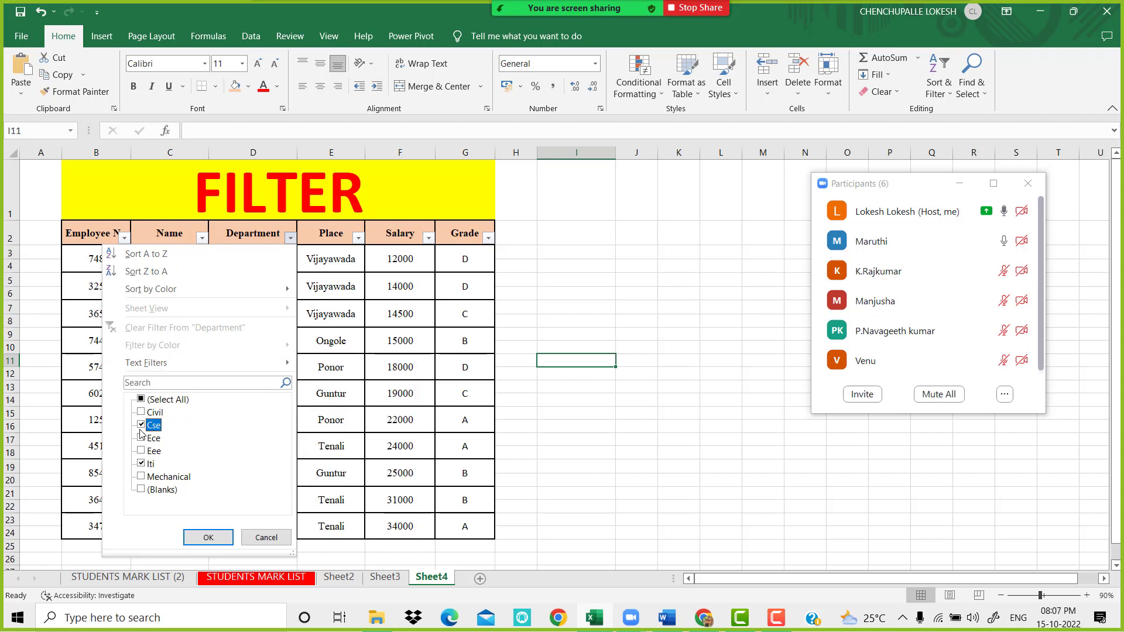
click(229, 537)
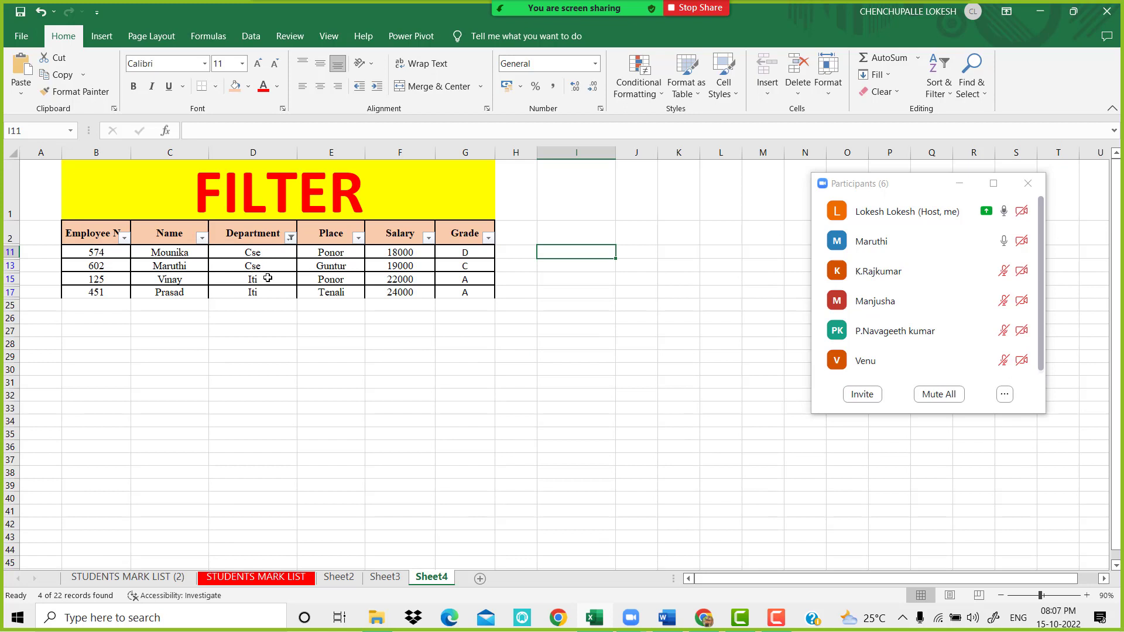
- Clear the filter from the Department column
click(291, 238)
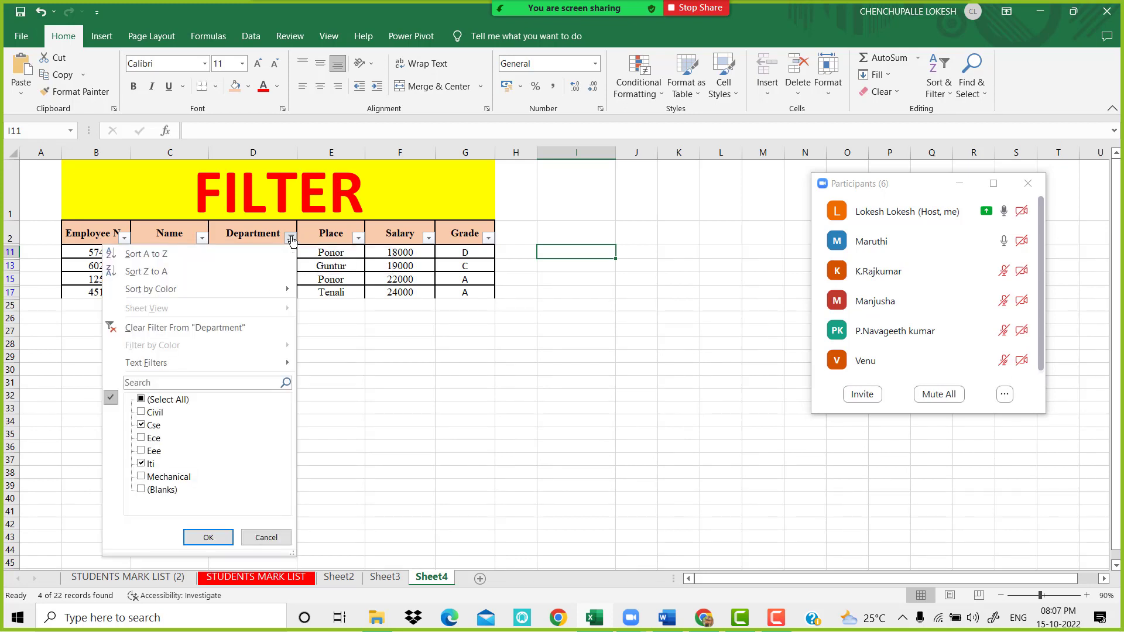
click(255, 327)
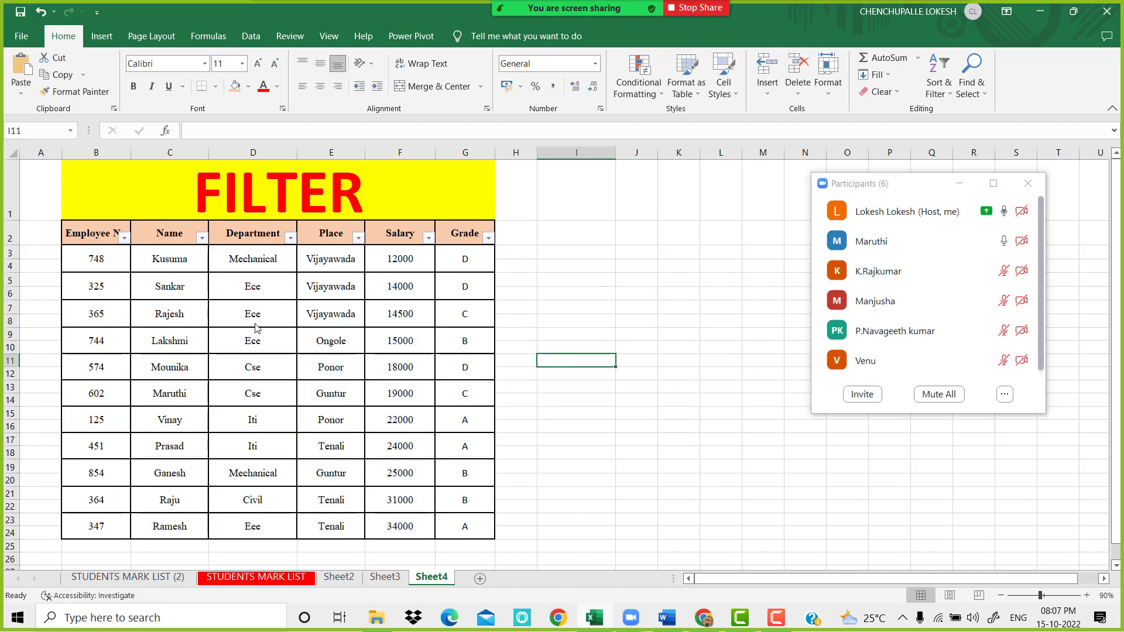
click(503, 333)
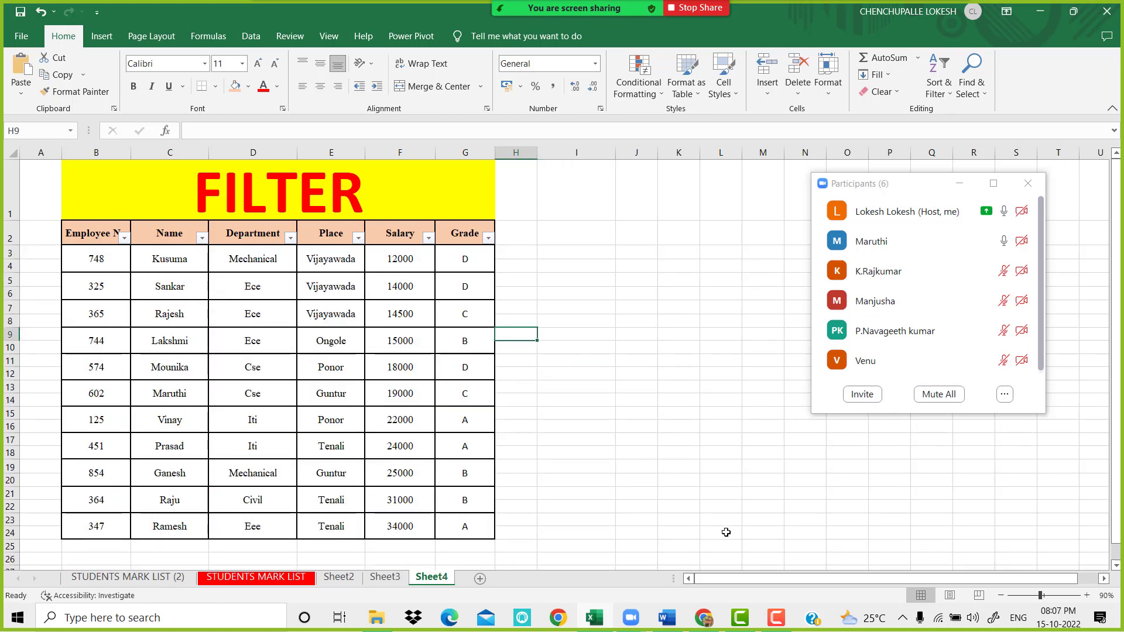
- Switch to the Word document to read question 4, and mute the one unmuted attendee in the Zoom participants window
click(677, 615)
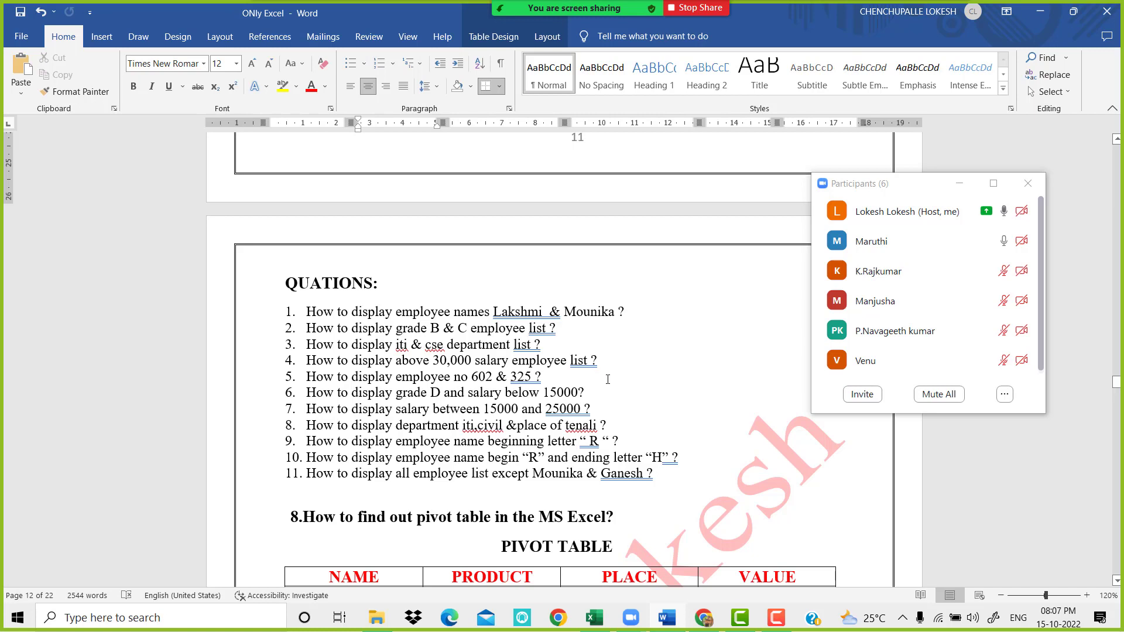
click(997, 242)
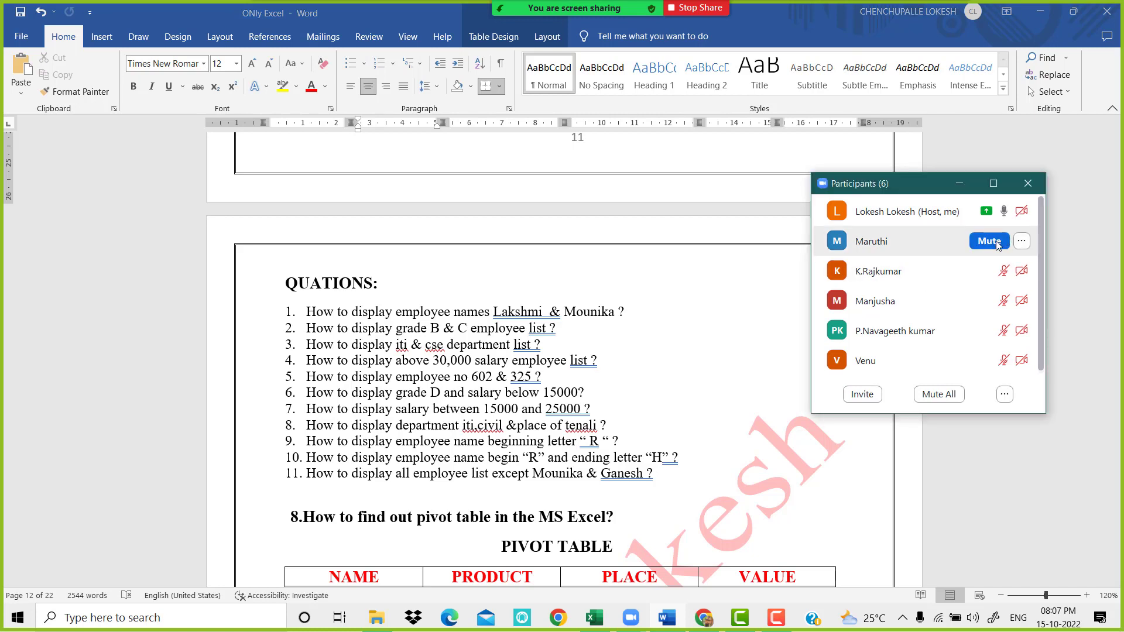
click(997, 242)
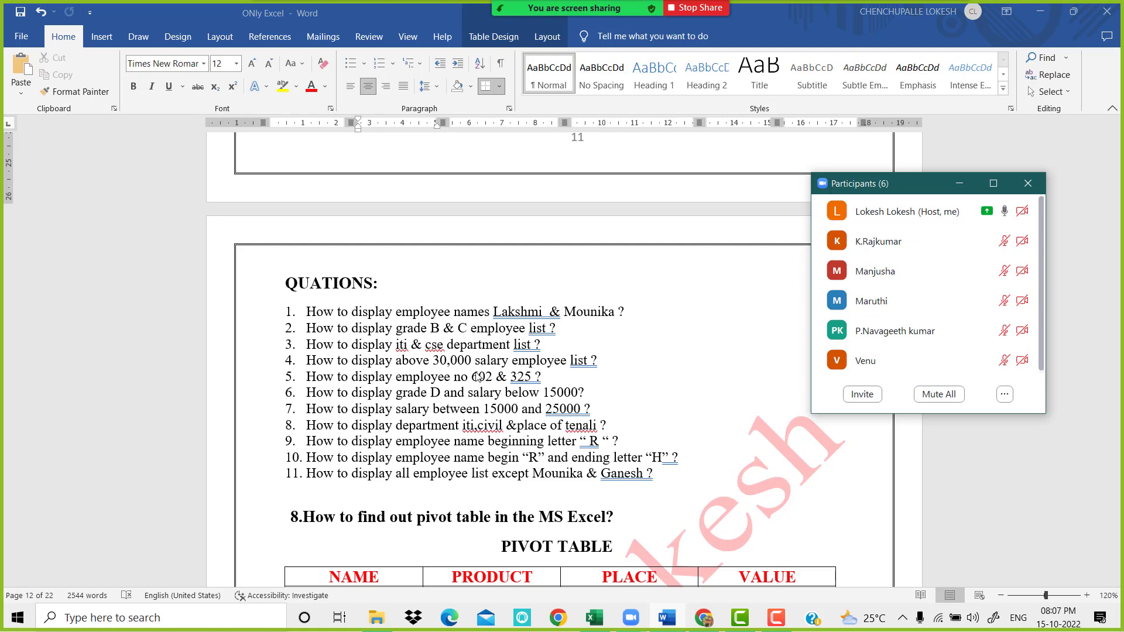
- Return to Excel and filter the Salary column to values greater than or equal to 30000 for question 4
click(593, 619)
click(430, 238)
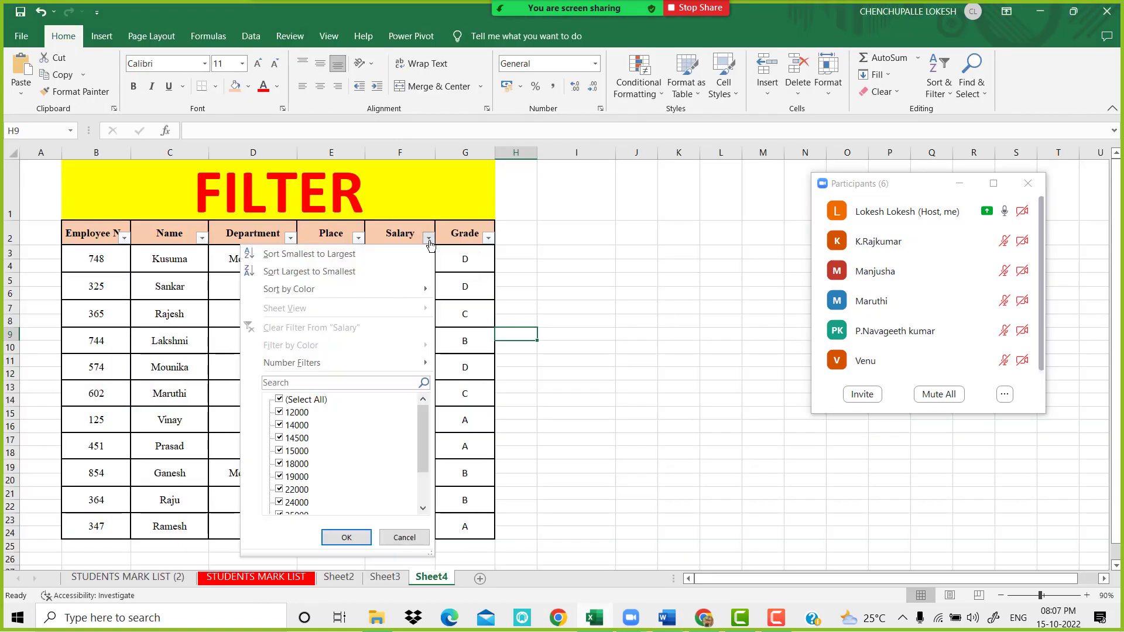
mouse_move(381, 362)
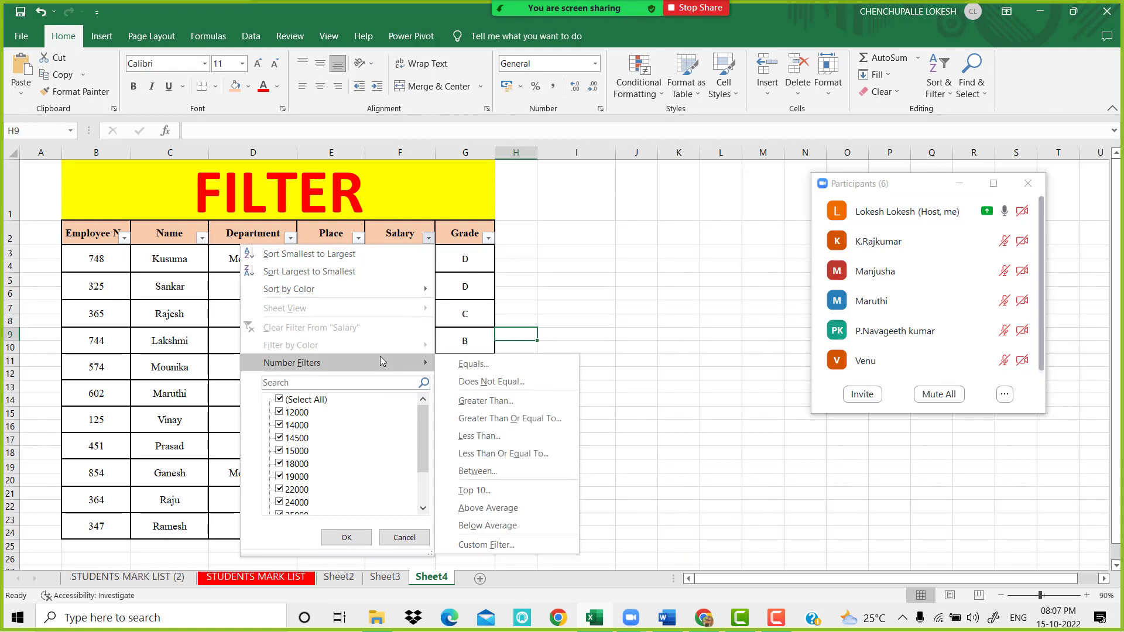
click(538, 421)
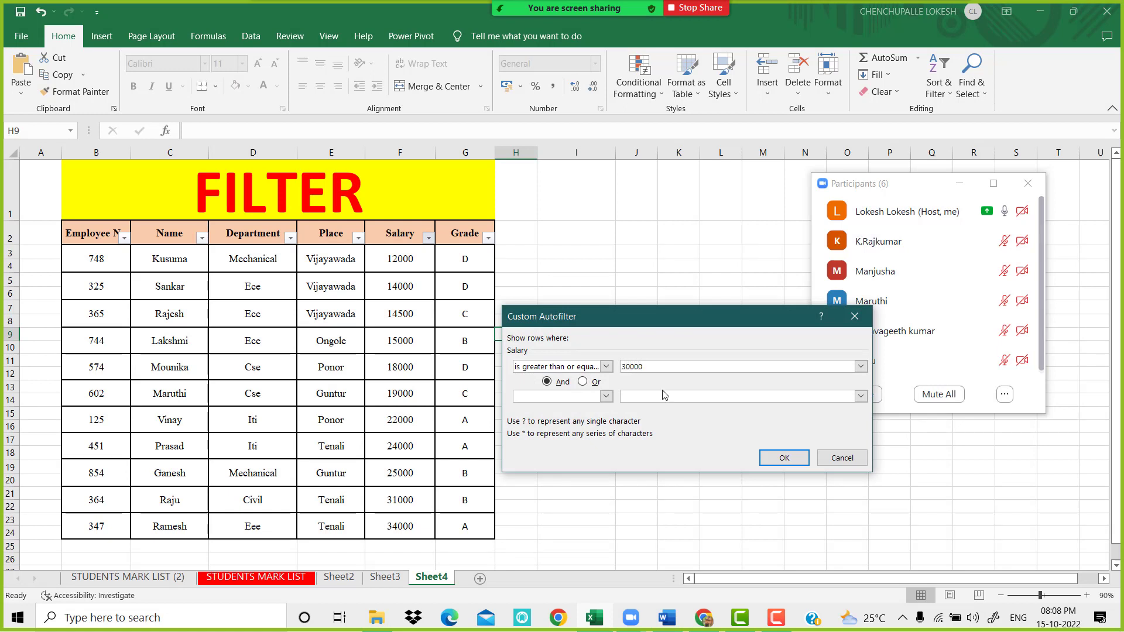
click(785, 458)
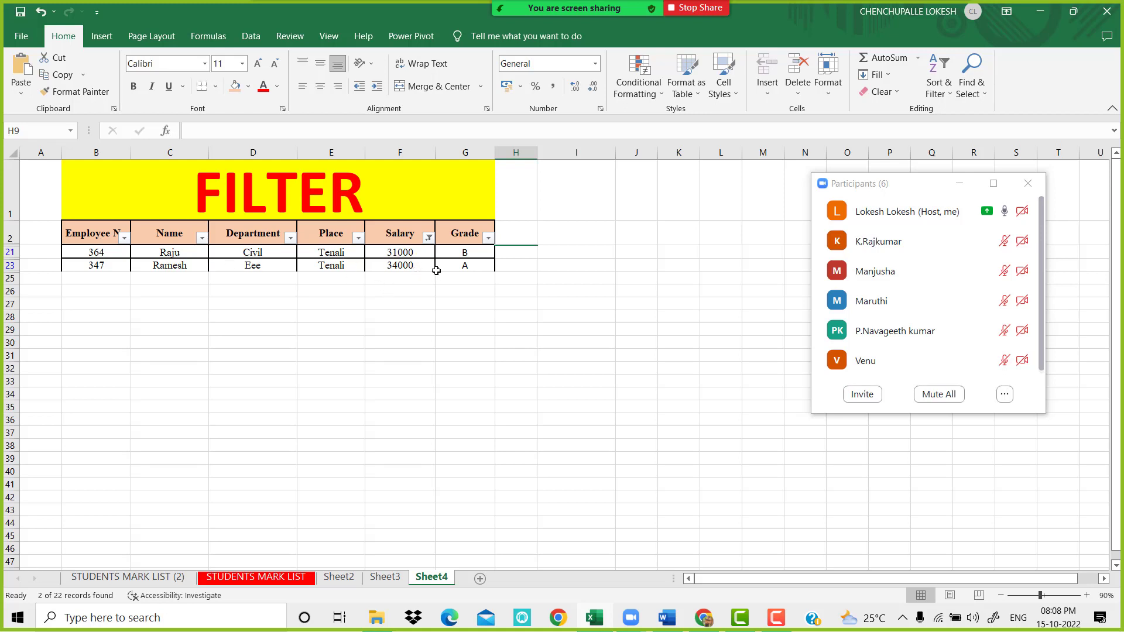
- Clear the filter from the Salary column, and switch to the Word document to read question 5
click(429, 238)
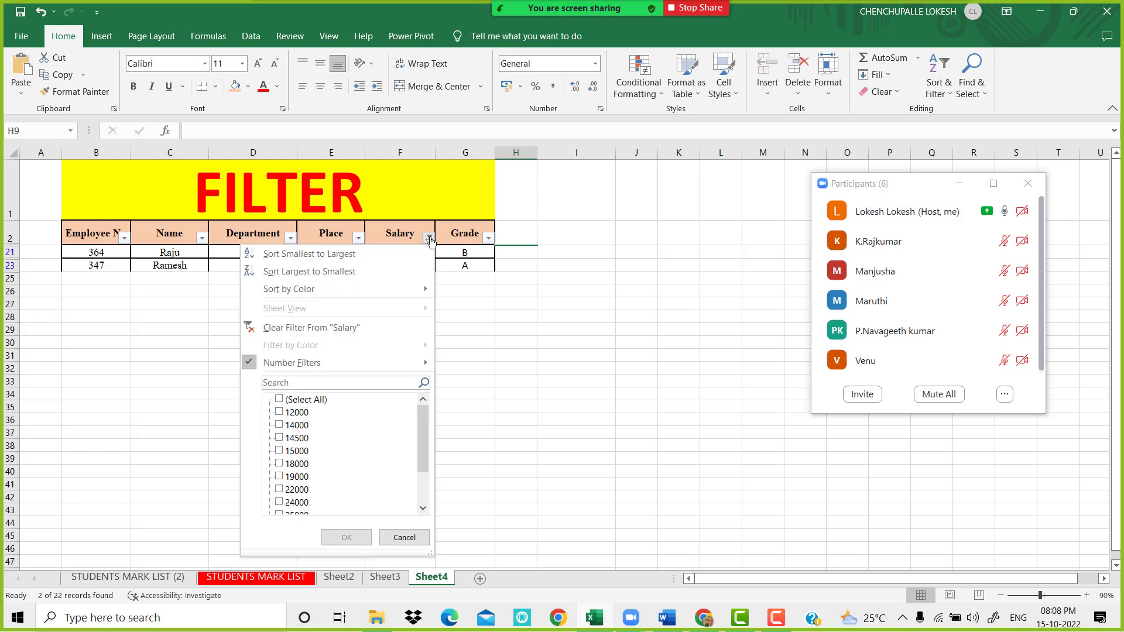
click(384, 328)
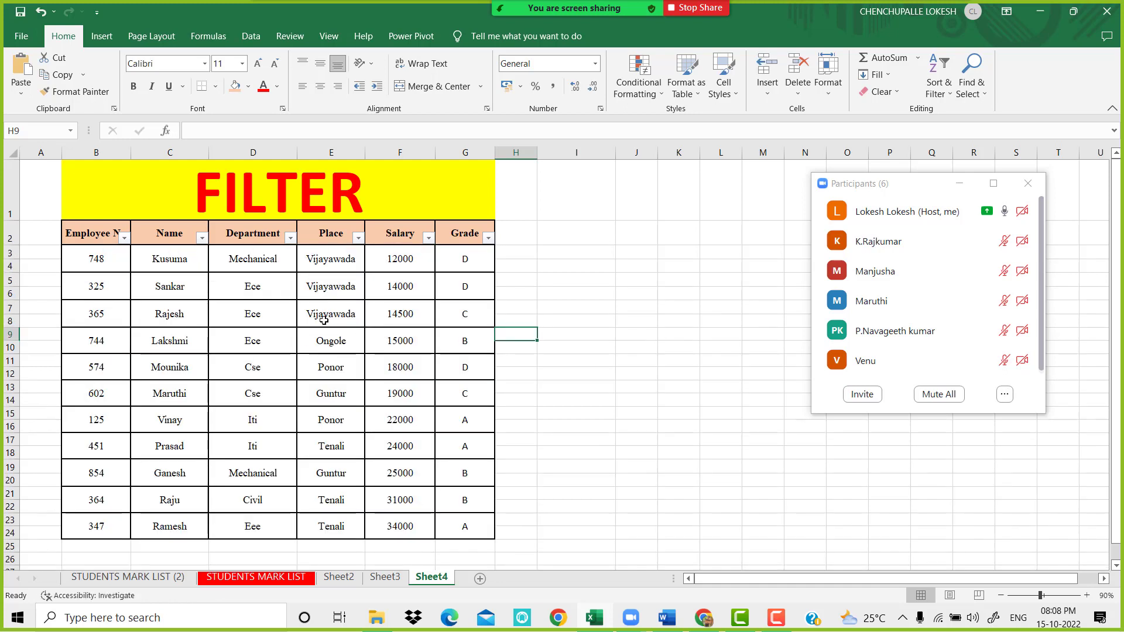
click(574, 317)
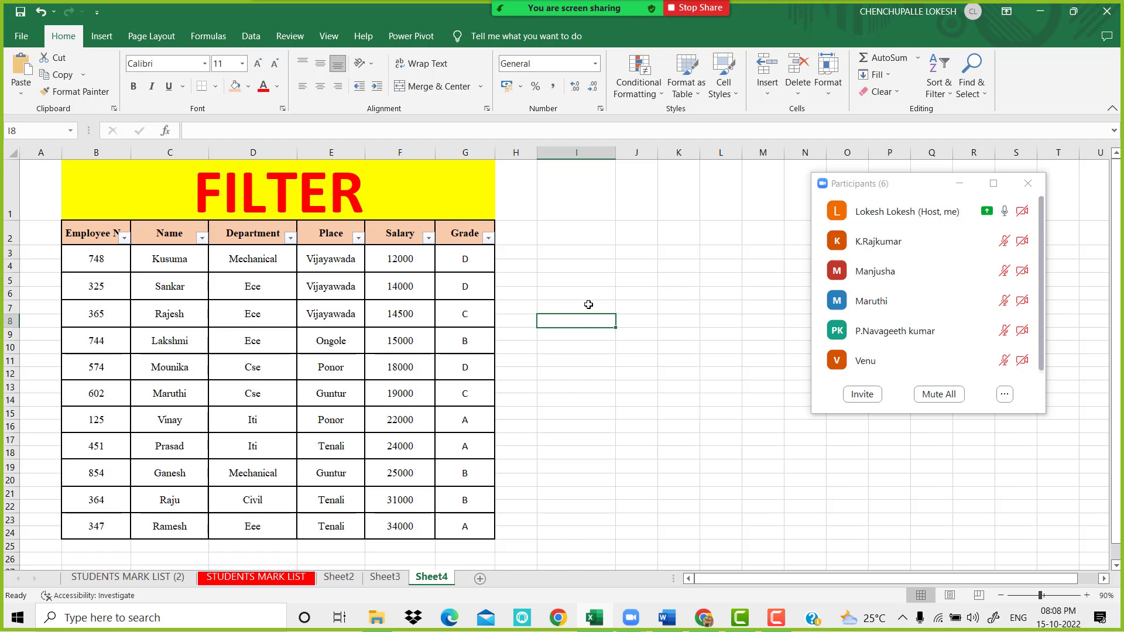
click(666, 624)
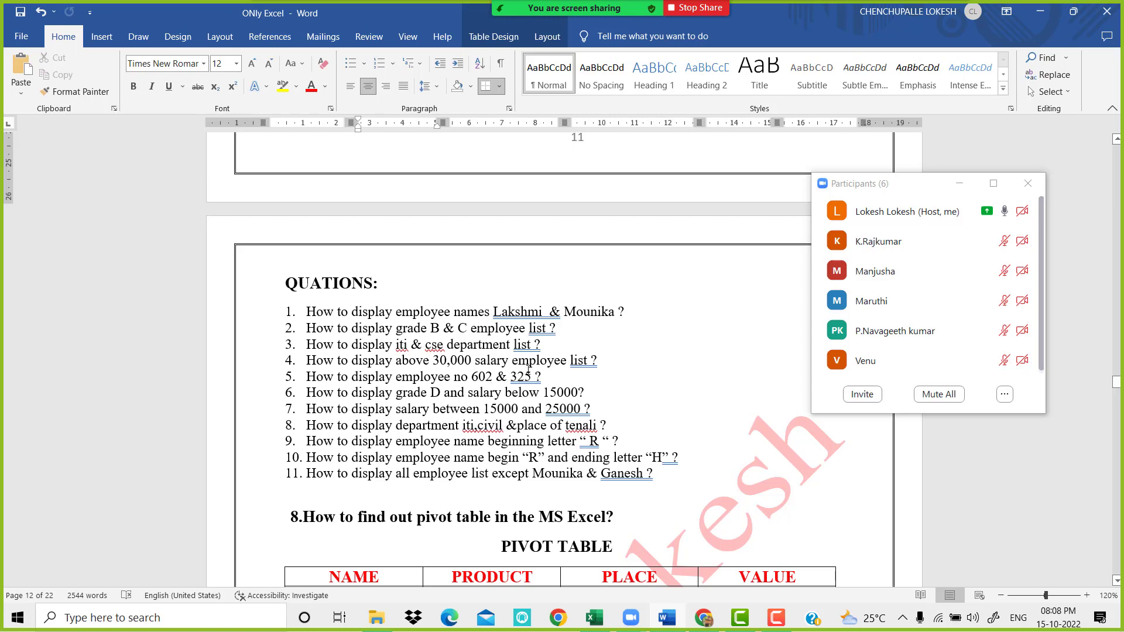
- Return to Excel and filter the Employee No column to show only the two employee numbers named in question 5
click(599, 612)
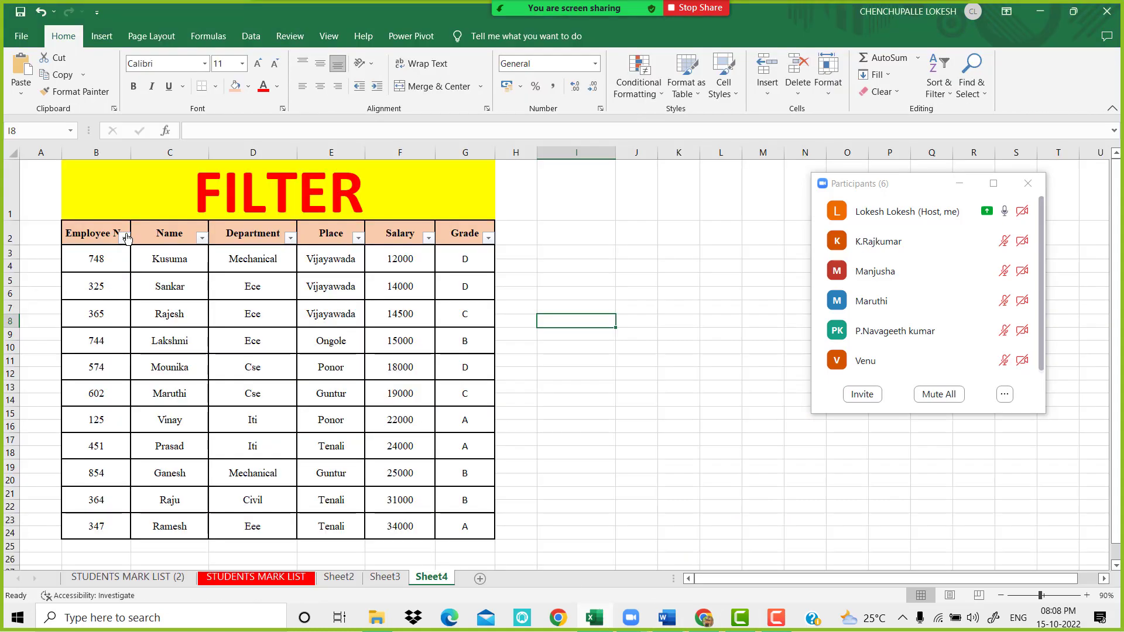
click(125, 238)
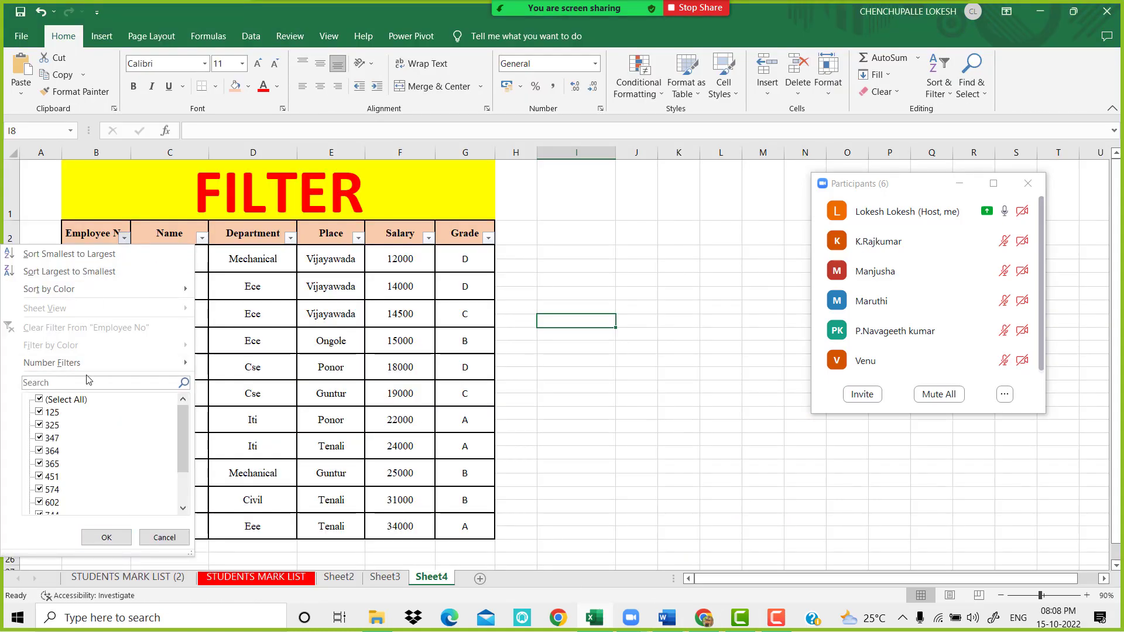
click(40, 399)
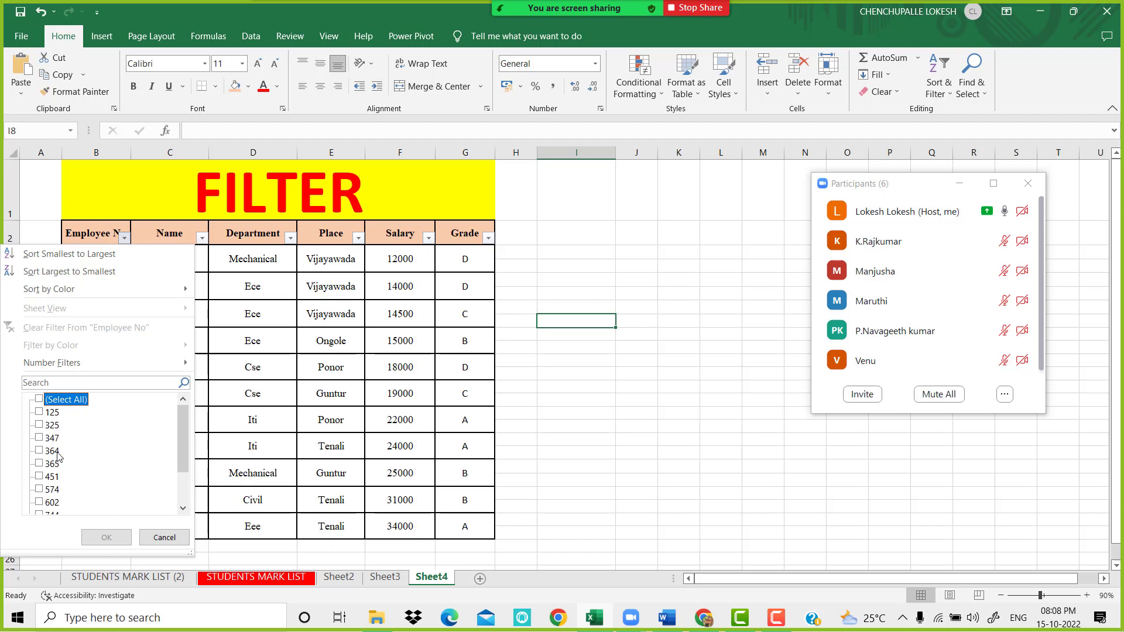
click(39, 425)
click(40, 502)
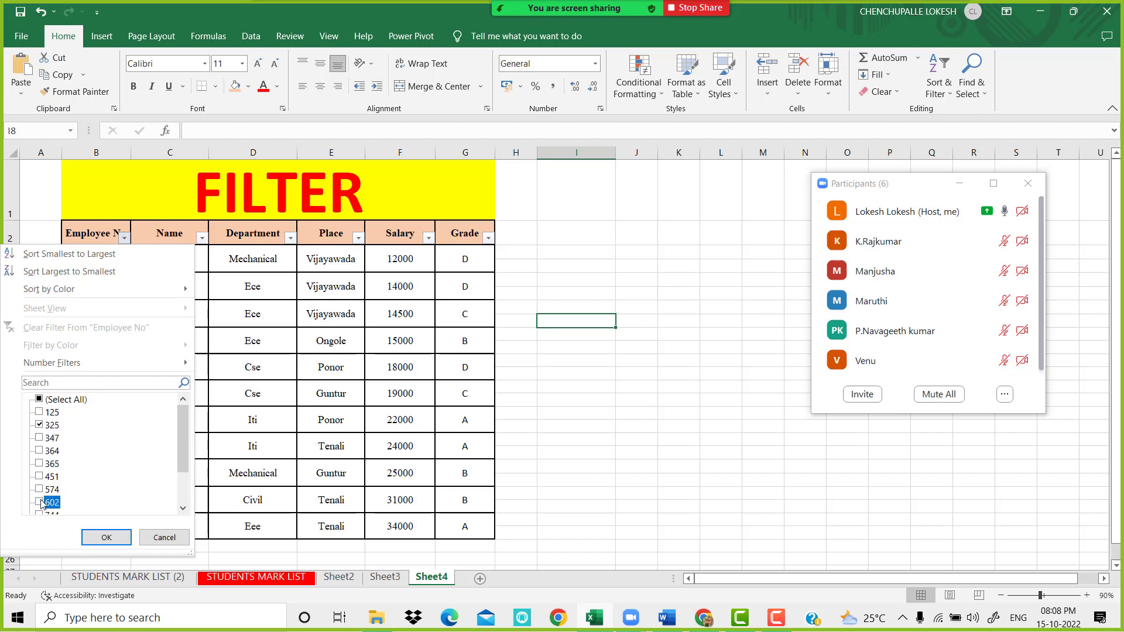
click(106, 538)
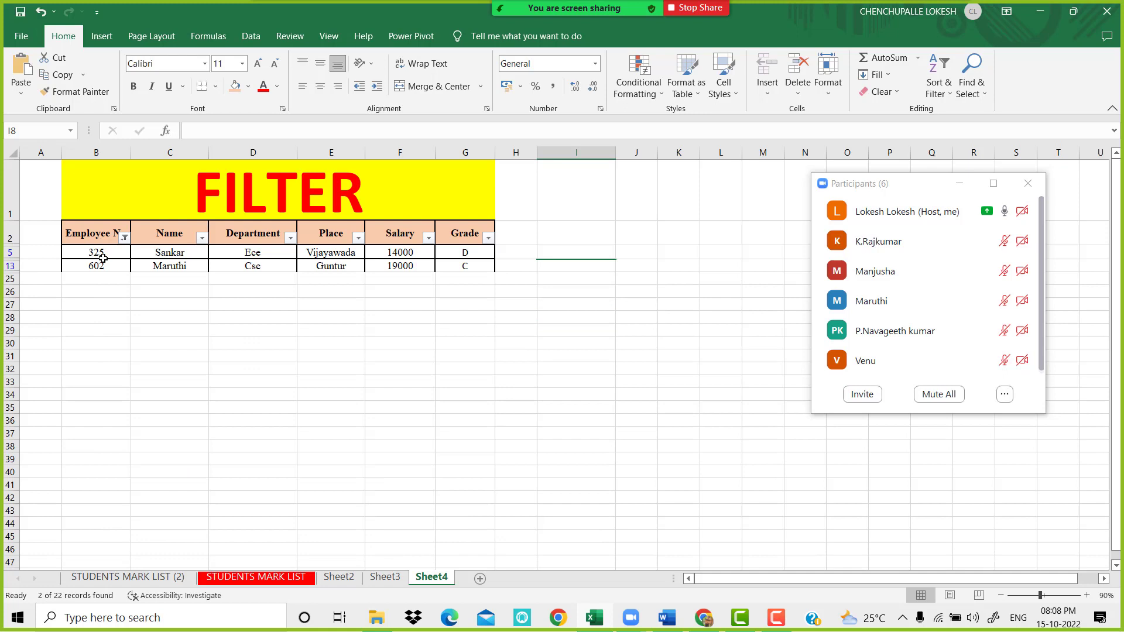
- Clear the filter from the Employee No column, and switch to the Word document to read question 6
click(125, 237)
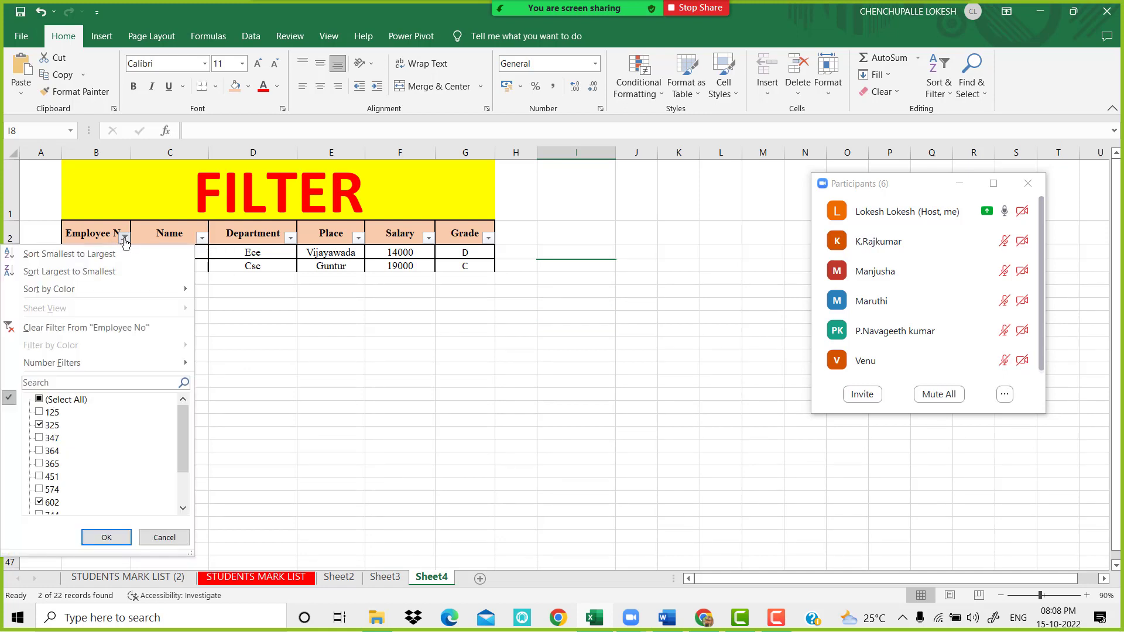
click(127, 328)
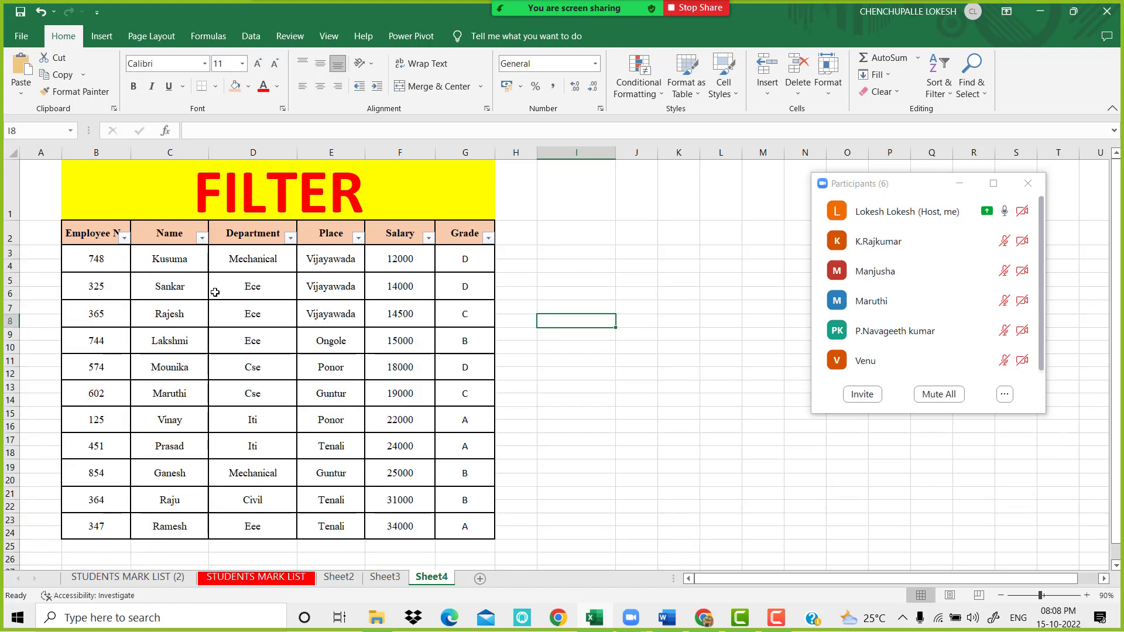
click(407, 319)
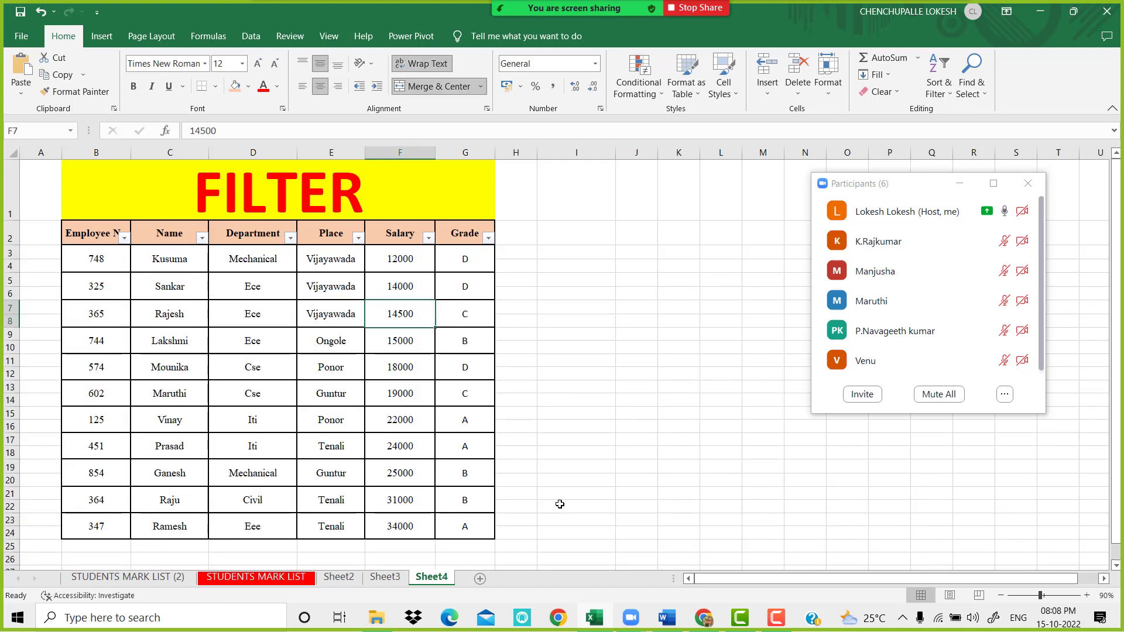
click(667, 617)
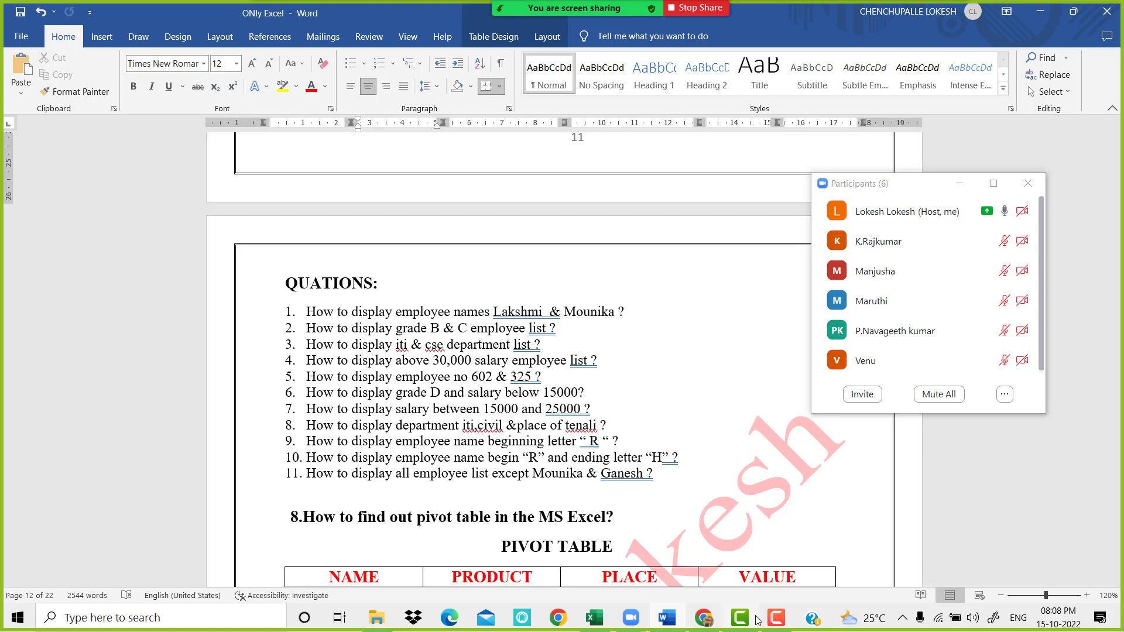
- Return to Excel and filter the Grade column to show only grade D for question 6
click(594, 622)
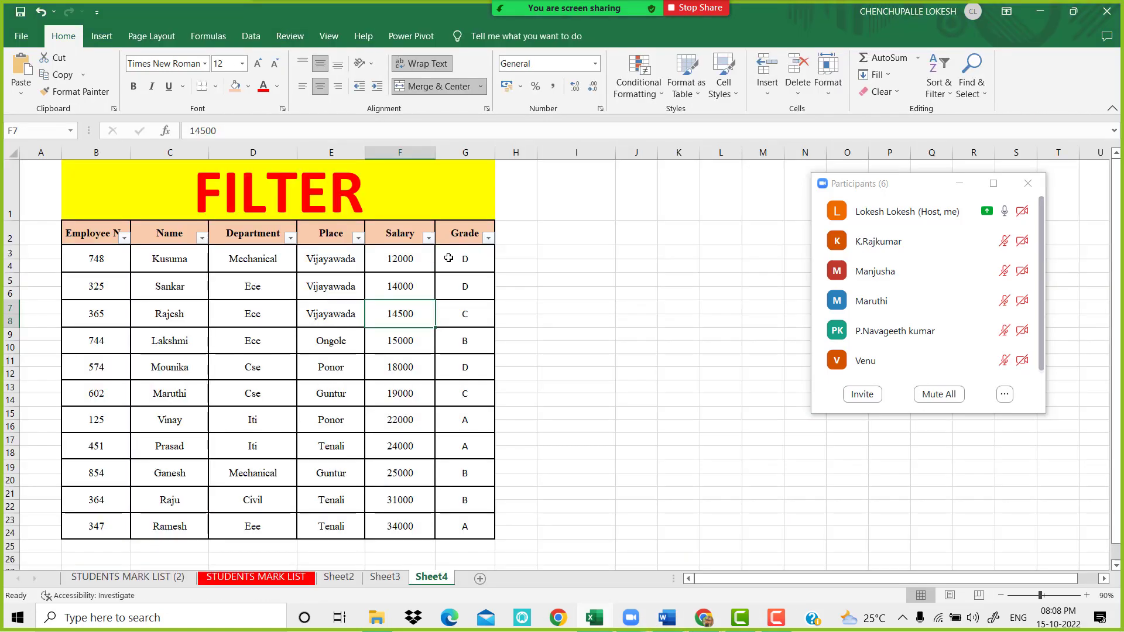
click(488, 238)
click(339, 399)
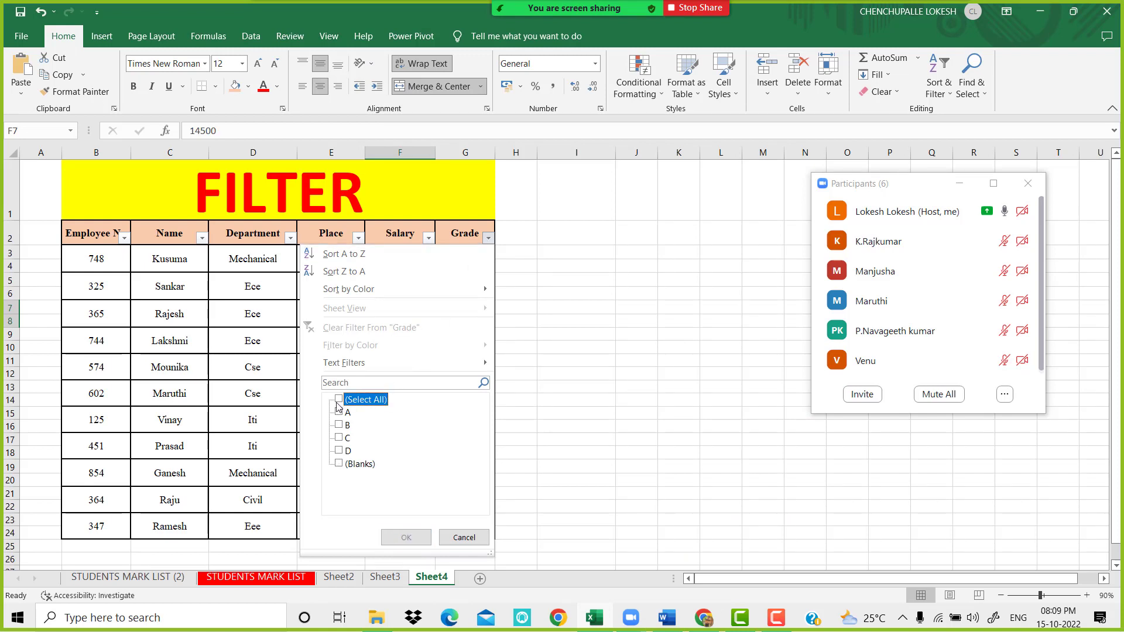
click(340, 451)
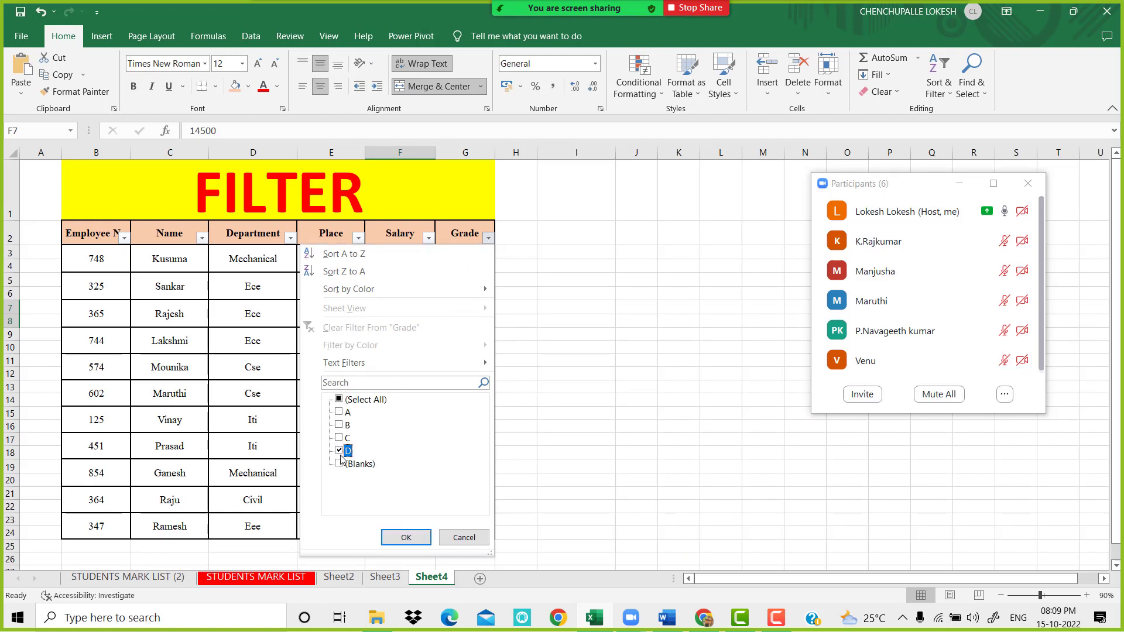
click(405, 537)
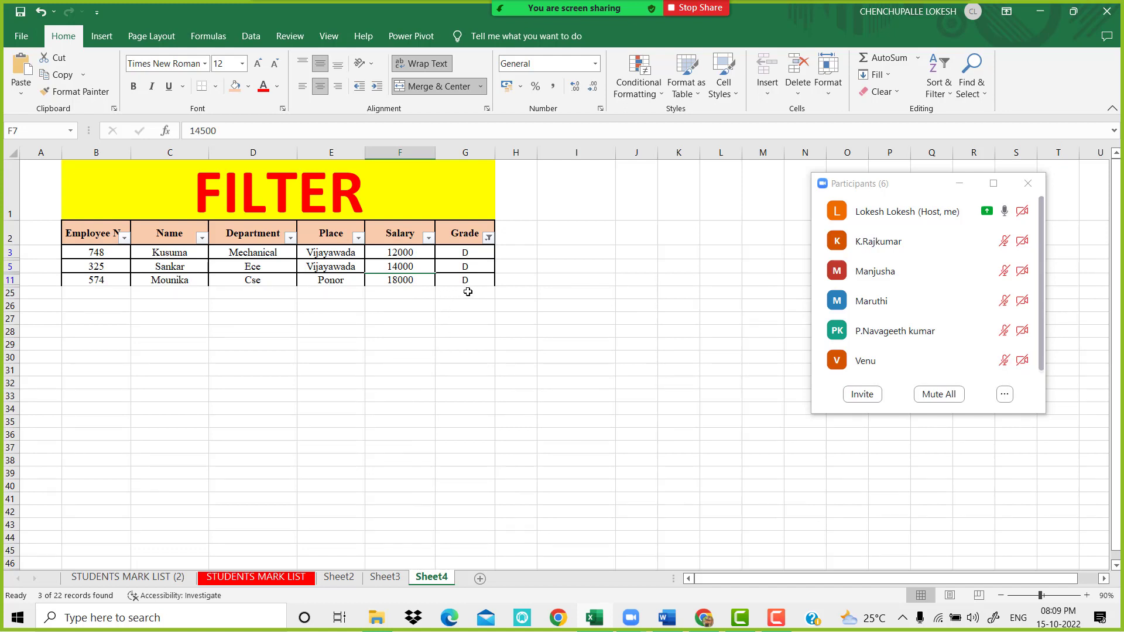
- Filter the Salary column of the grade D rows to values less than 15000
click(428, 238)
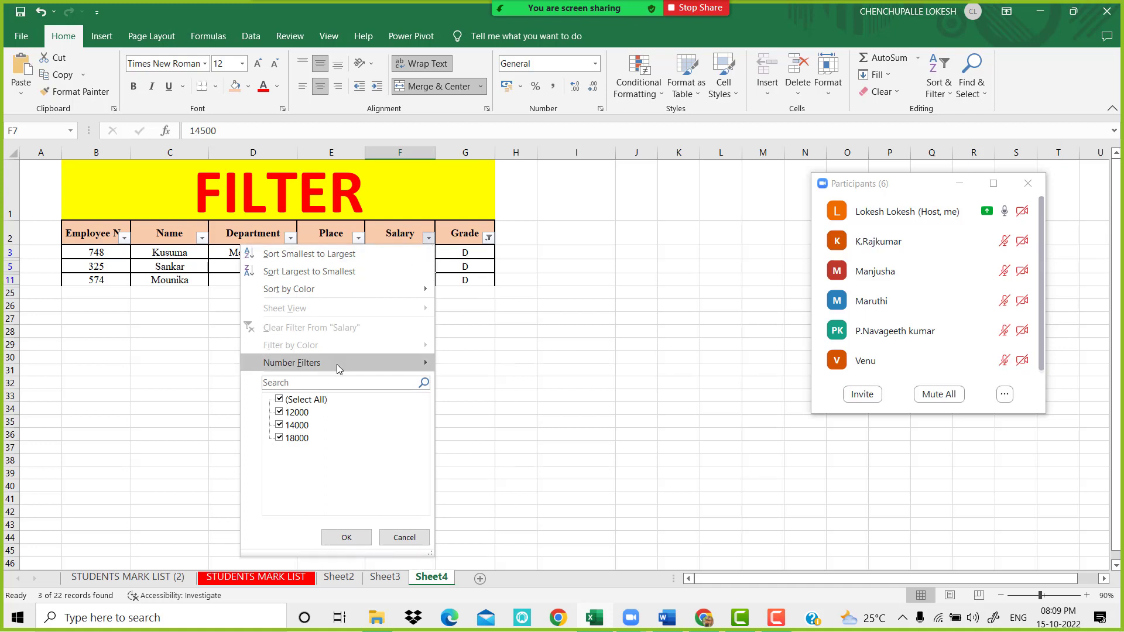
mouse_move(361, 372)
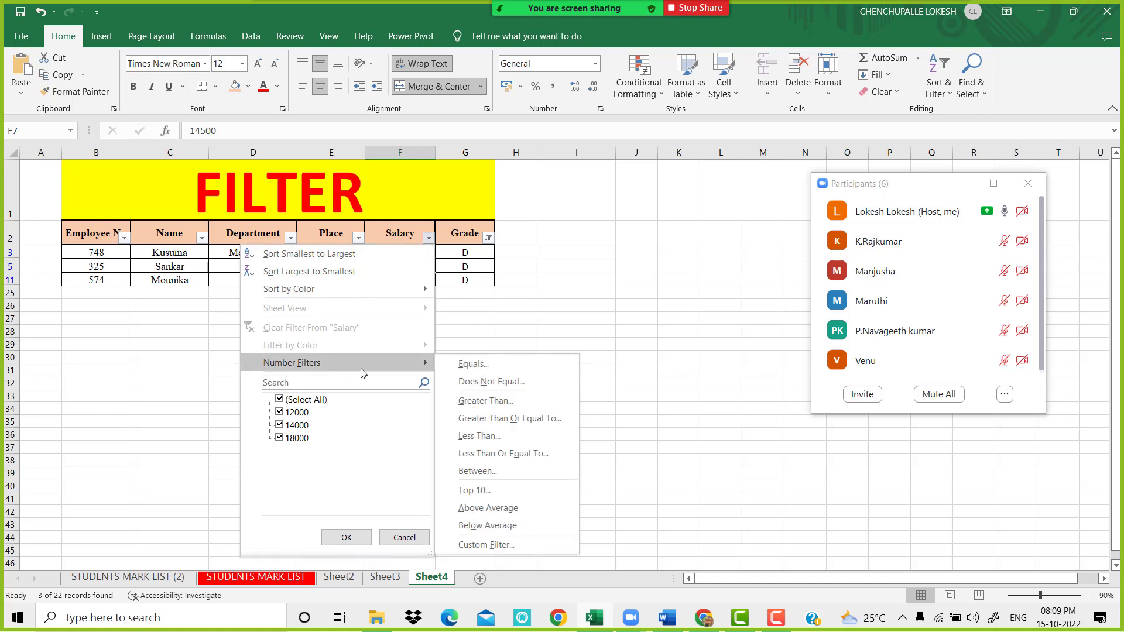
click(515, 436)
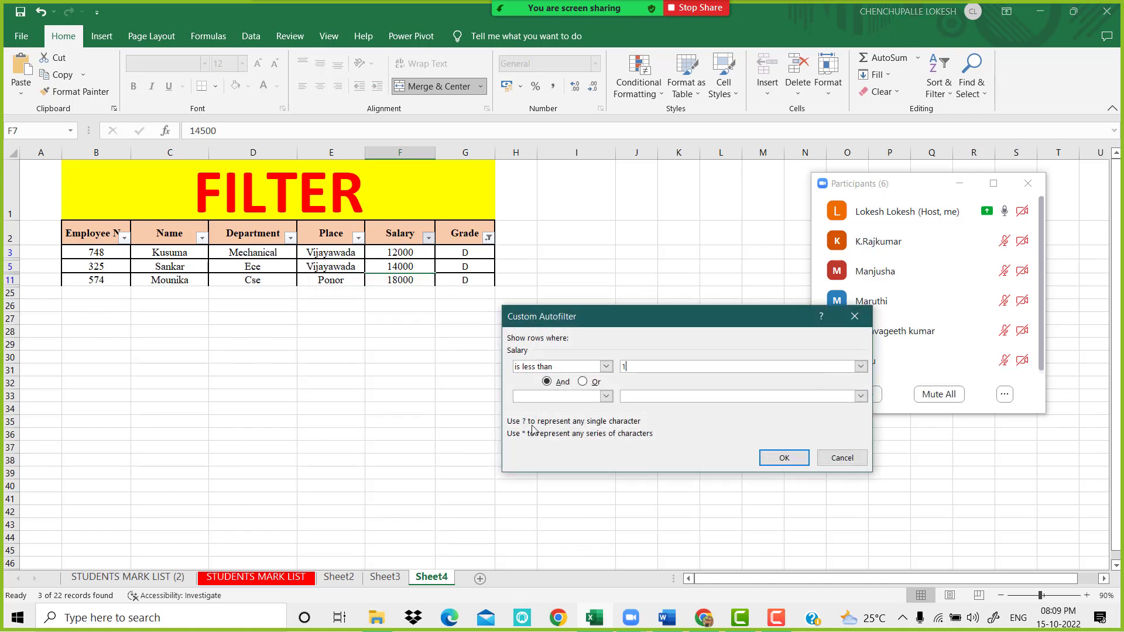
click(785, 459)
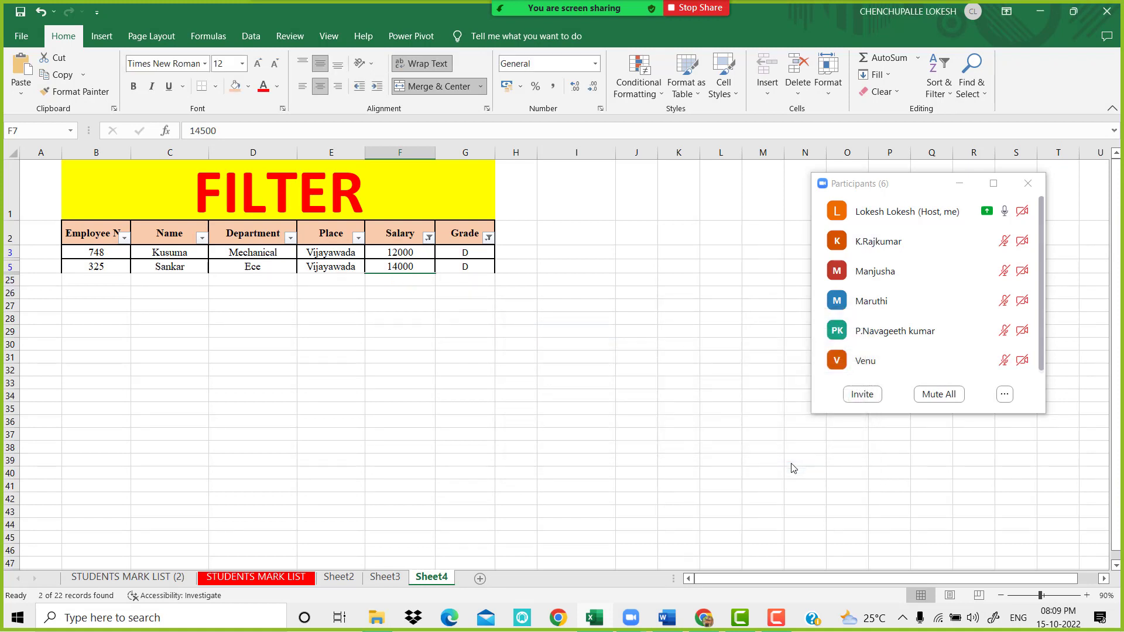
- Clear the filters from the Salary and Grade columns, and switch to the Word document to read question 8
click(429, 237)
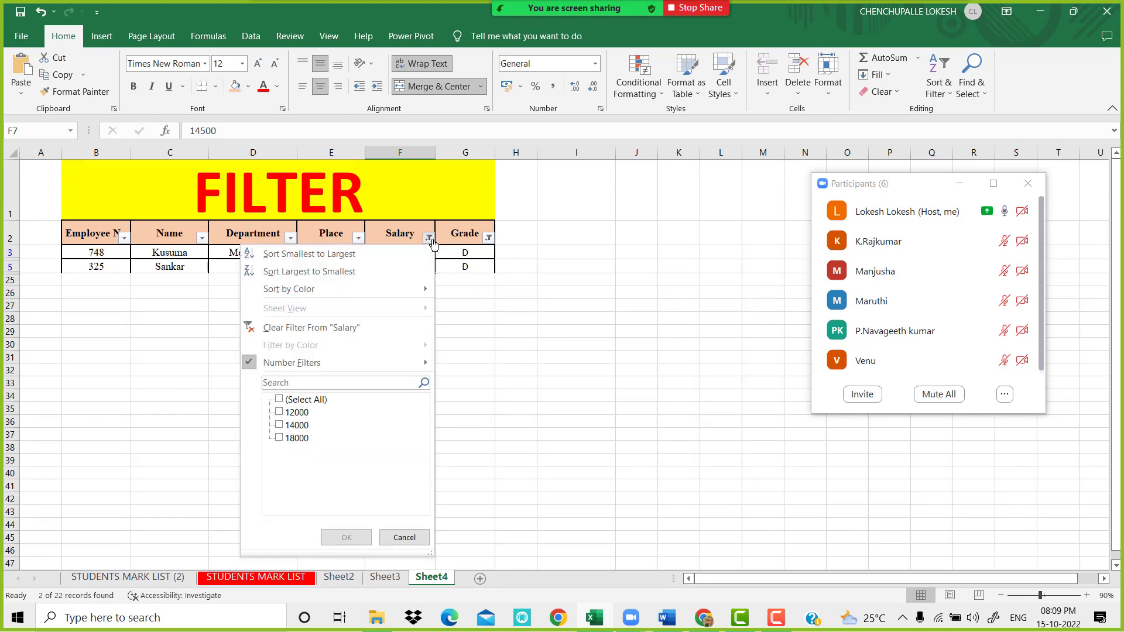
click(371, 323)
click(490, 239)
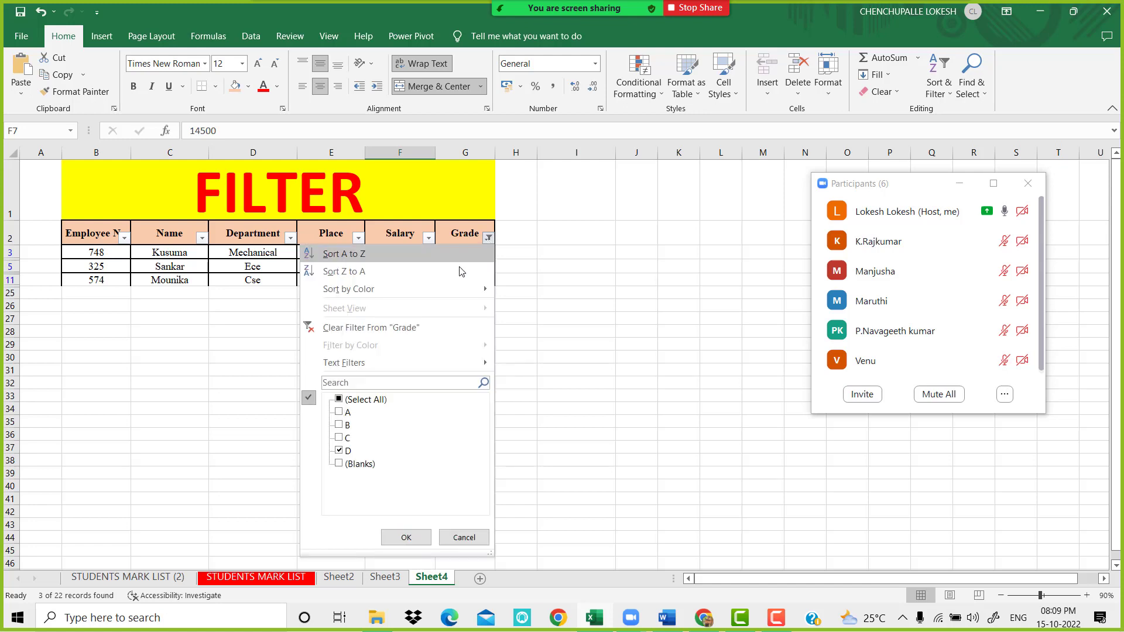
click(439, 327)
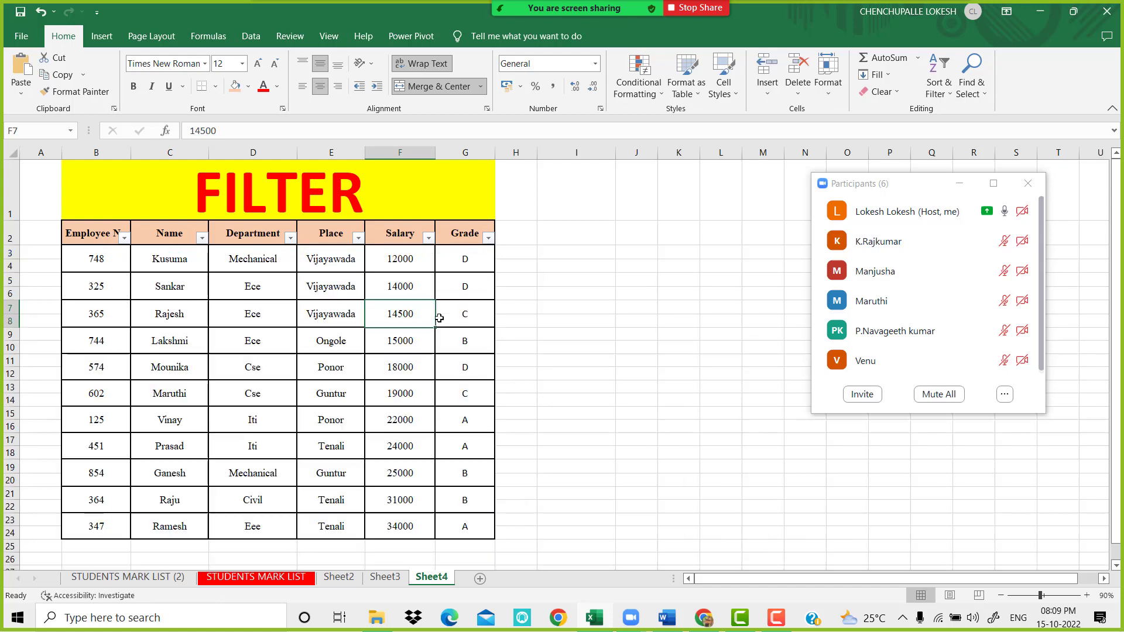
click(611, 284)
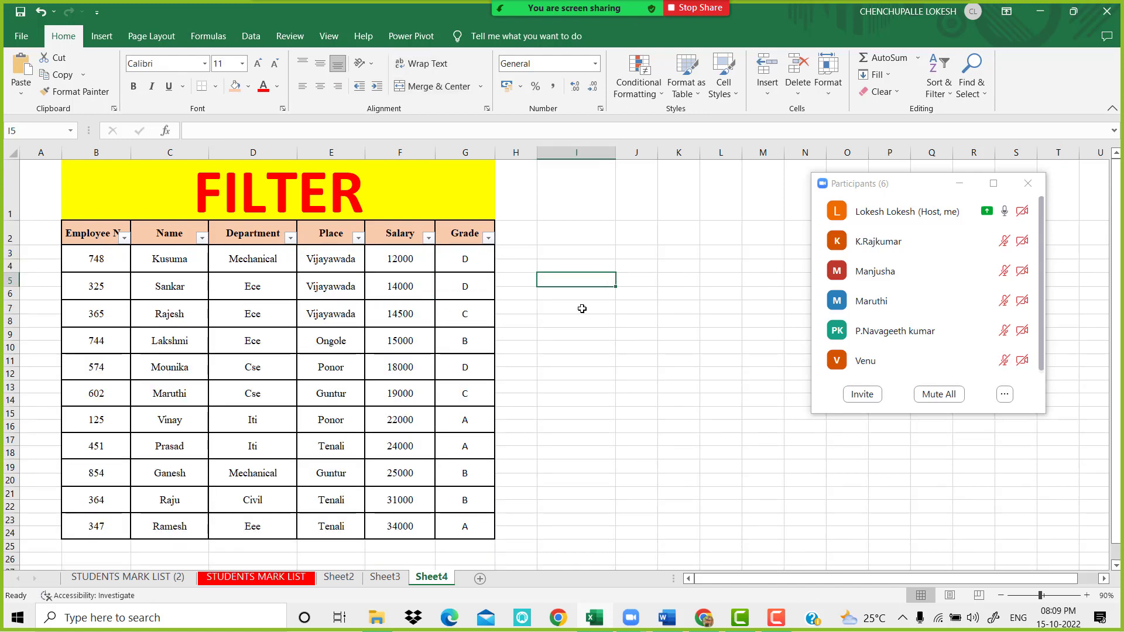
click(668, 620)
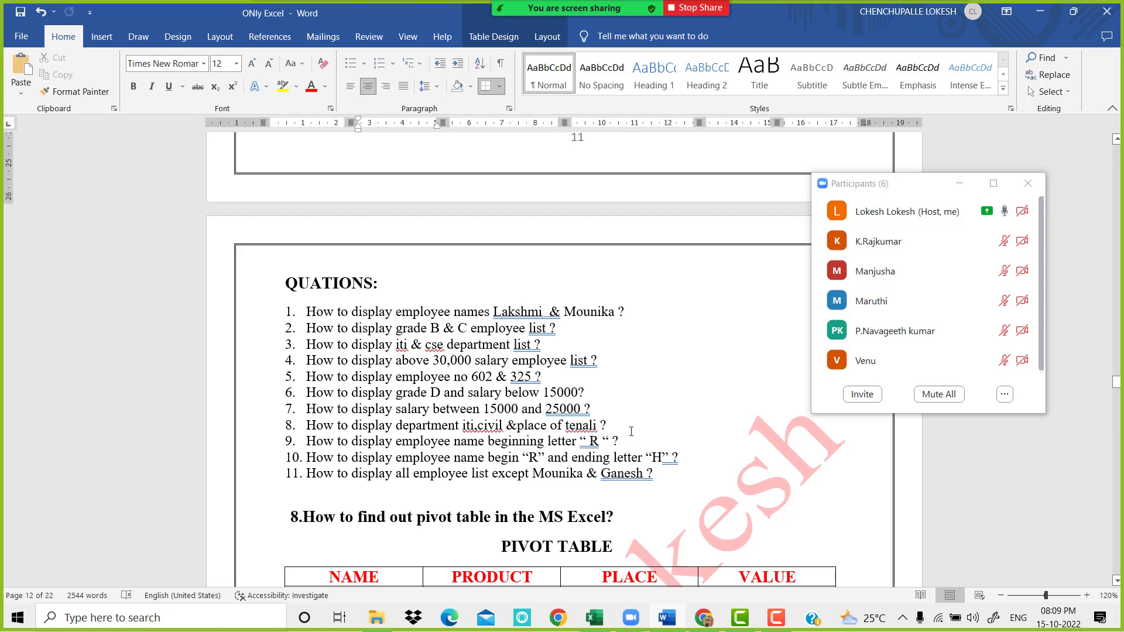
- Return to Excel and filter the Department column to show only Civil and Iti for question 8
click(594, 619)
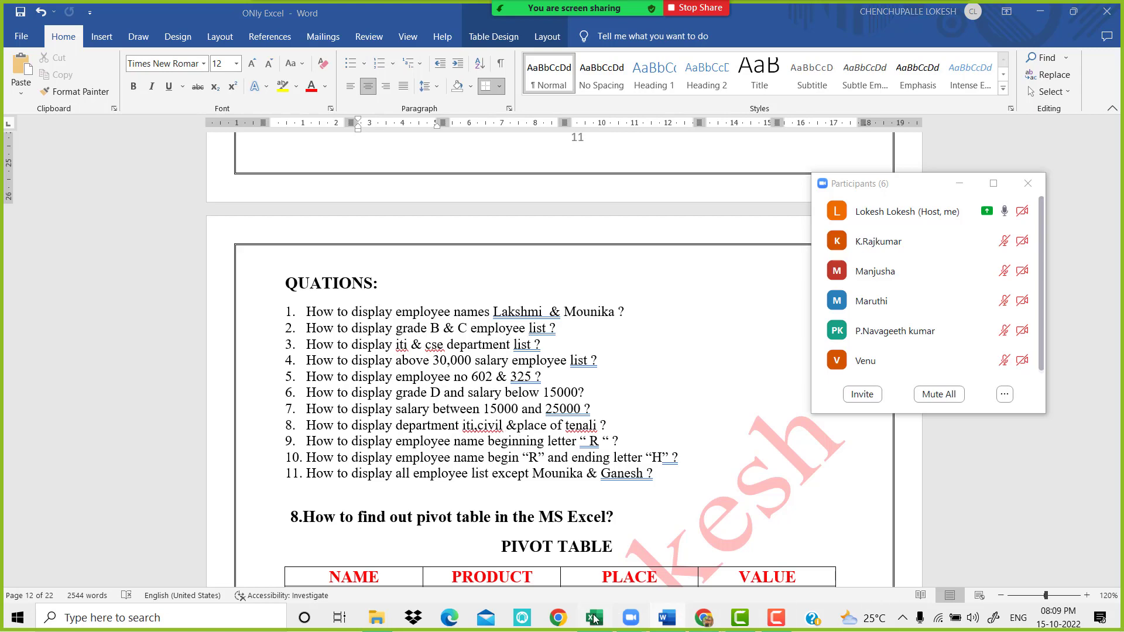
click(290, 238)
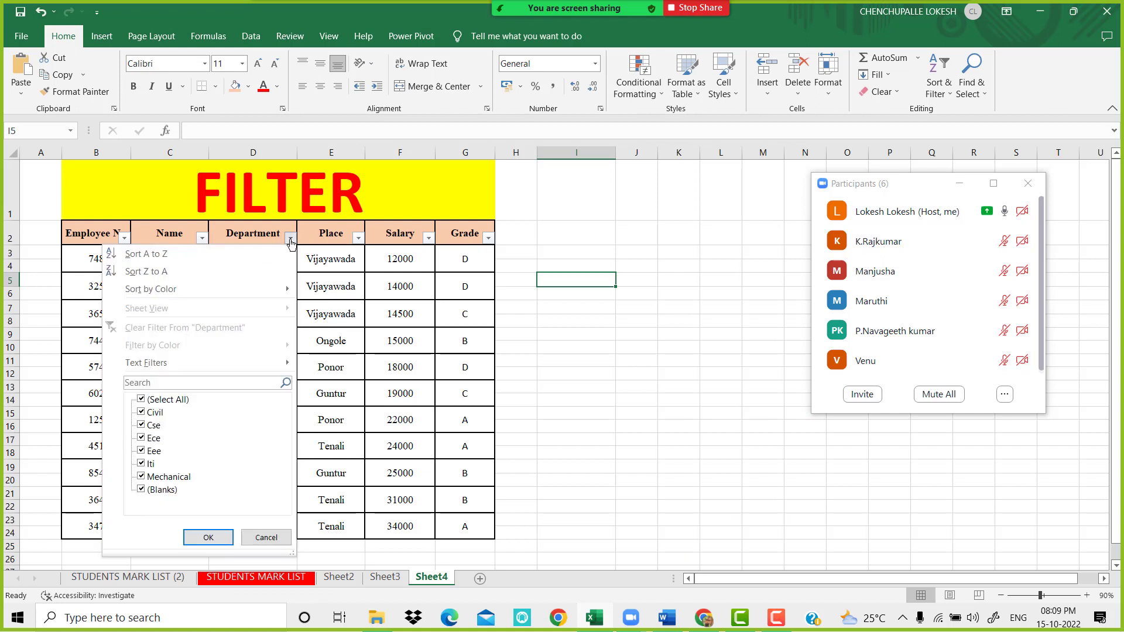
click(141, 400)
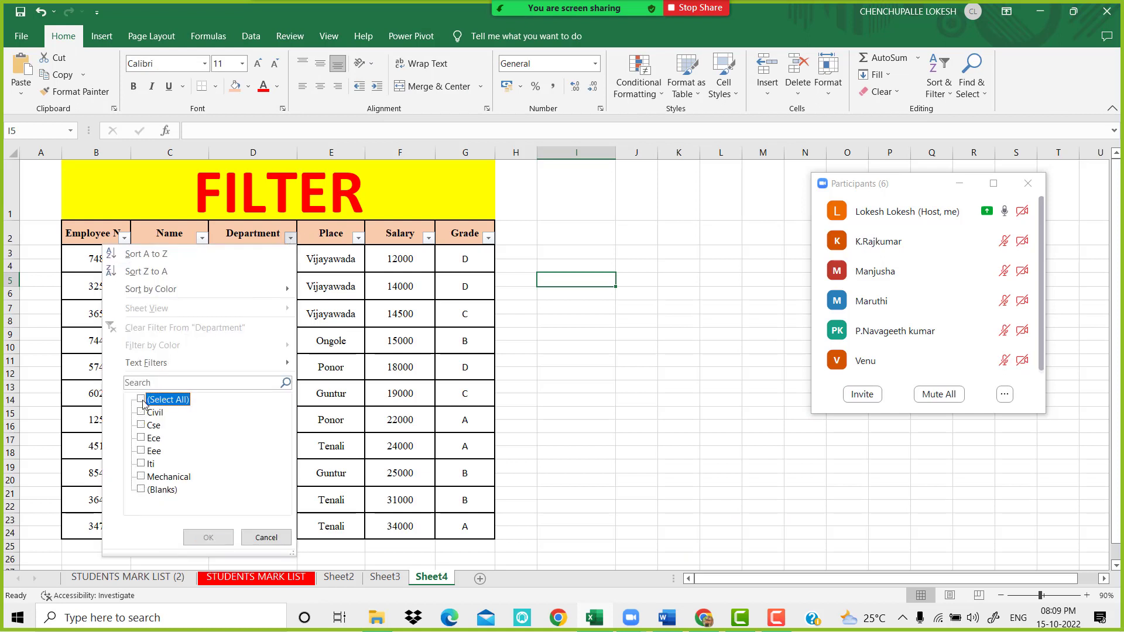
click(142, 413)
click(142, 463)
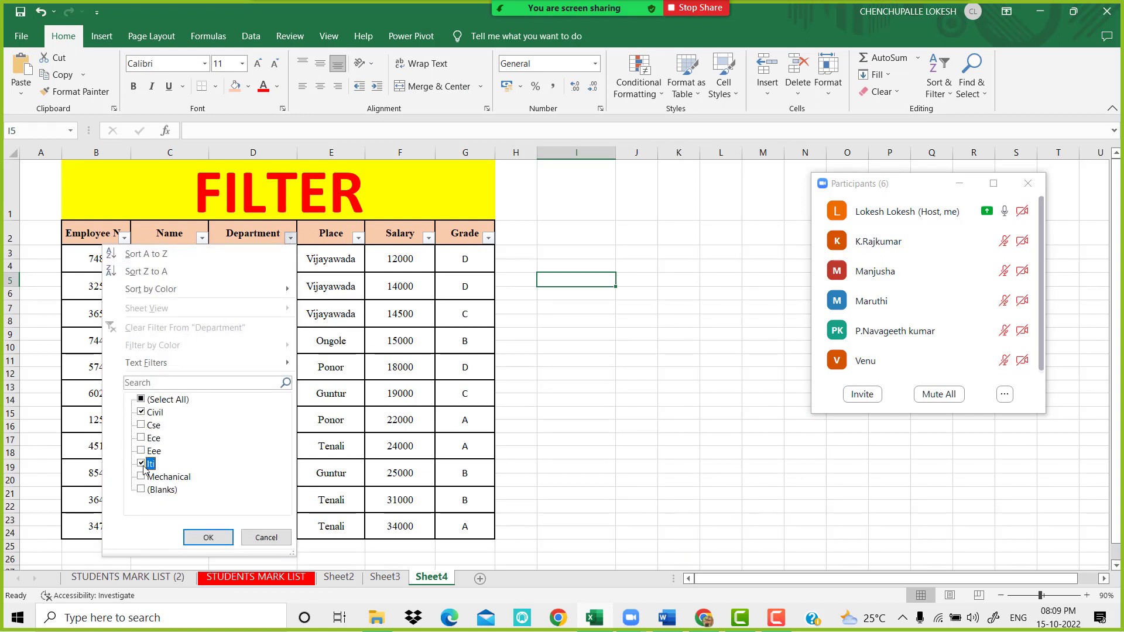
click(199, 537)
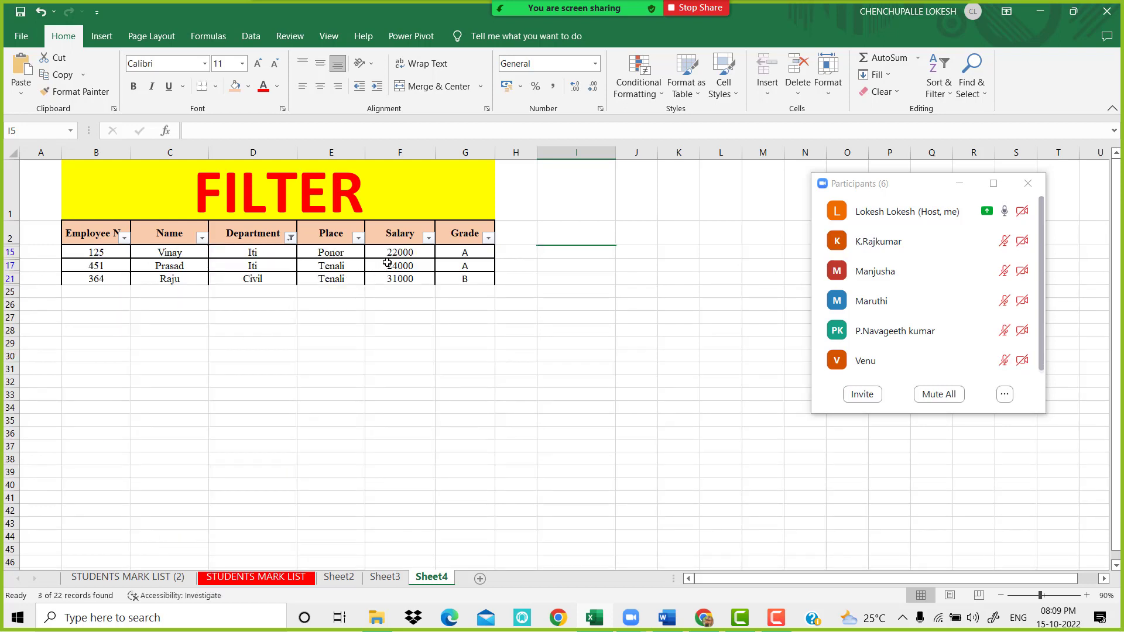
- Filter the Place column of the Civil and Iti rows to show only Tenali
click(358, 237)
click(221, 403)
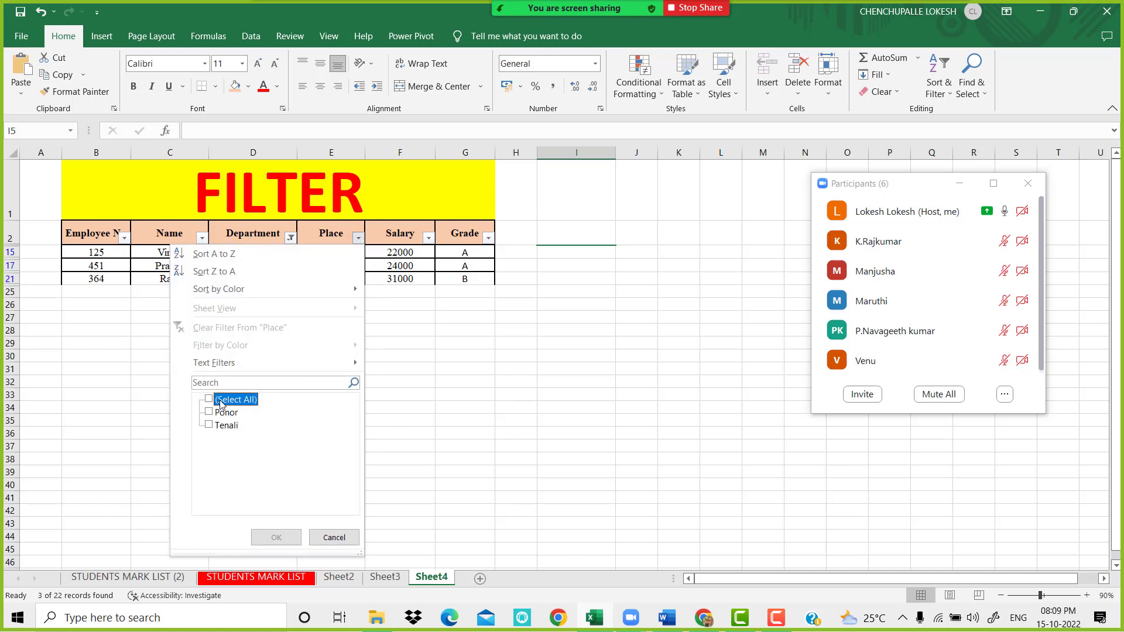
click(211, 426)
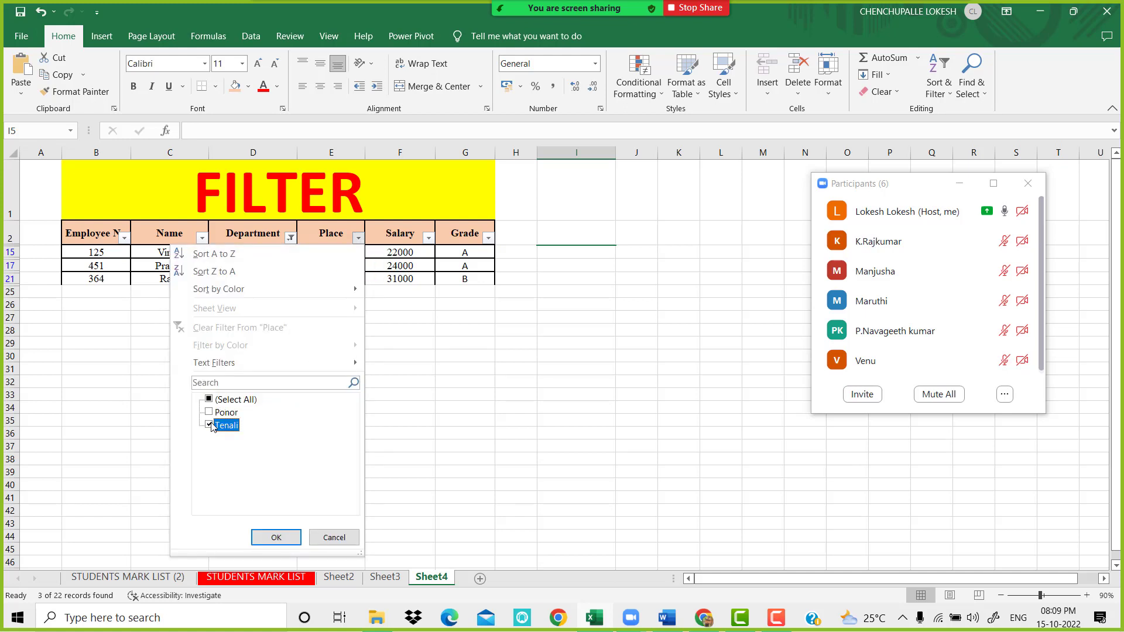
click(277, 537)
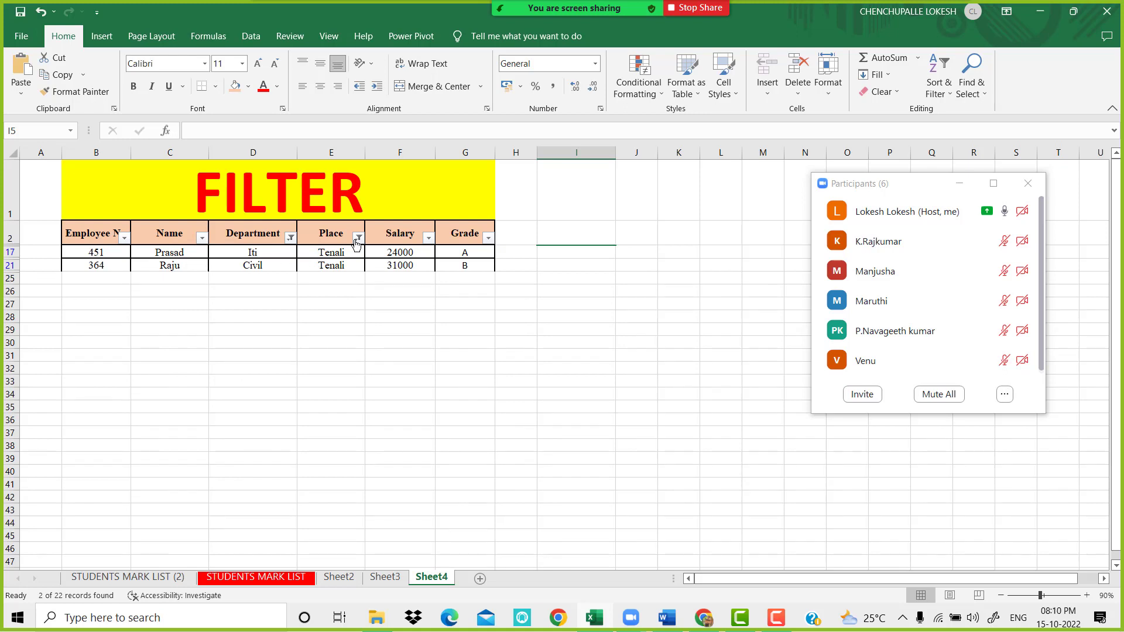
- Clear the filters from the Department and Place columns, and switch to the Word document to read question 9
click(291, 239)
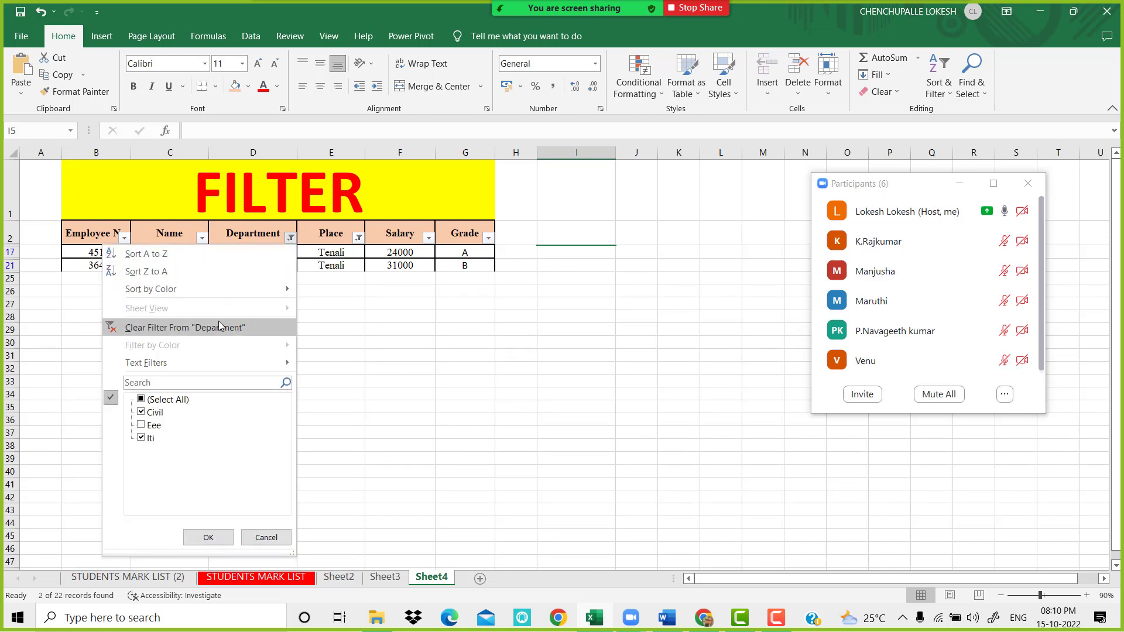
click(187, 328)
click(358, 237)
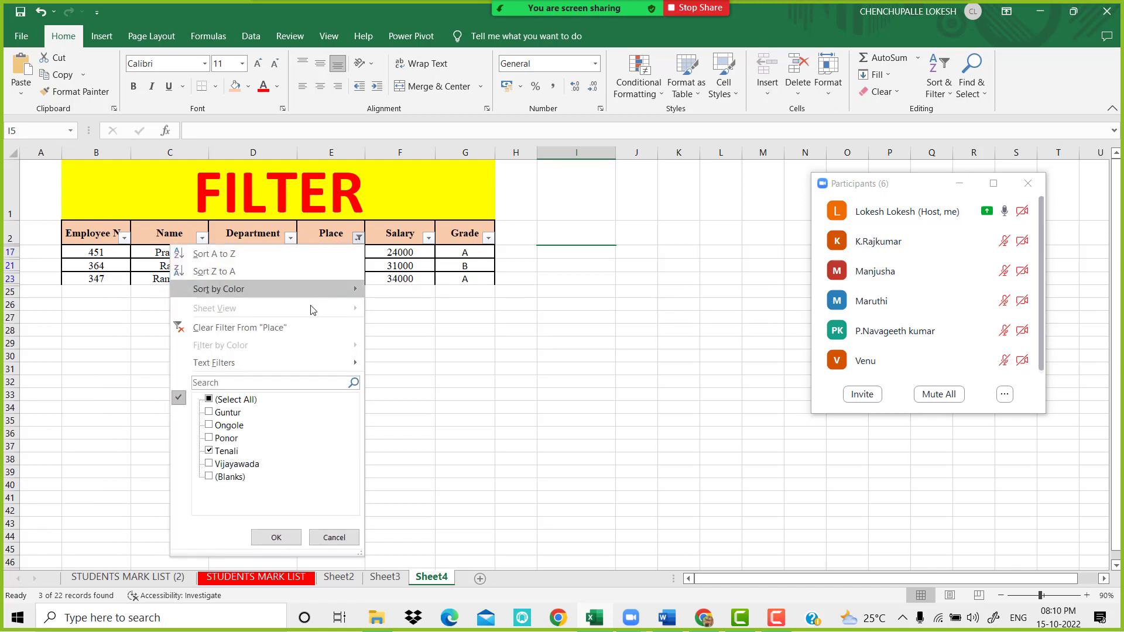
click(297, 320)
click(584, 334)
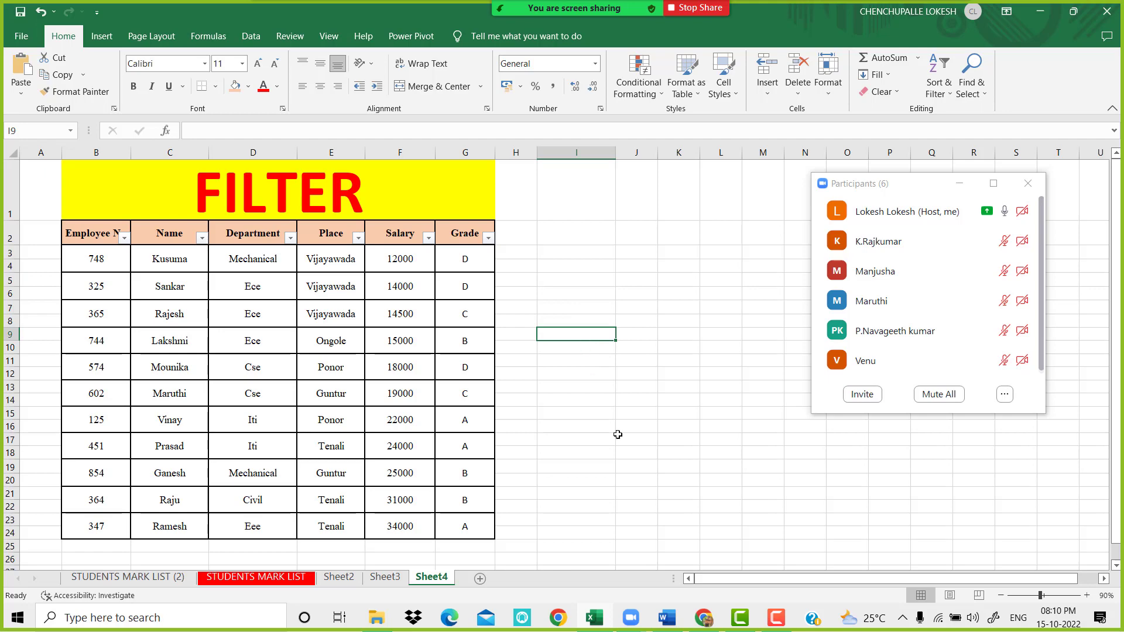
click(679, 618)
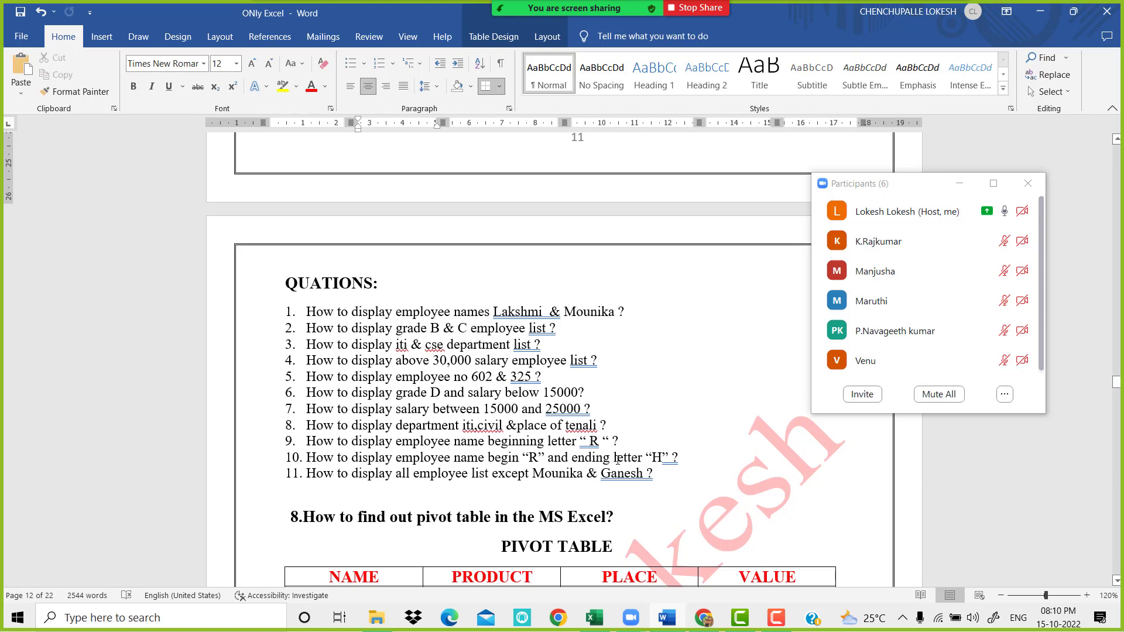
- Return to Excel and filter the Name column to names that begin with R for question 9
click(605, 615)
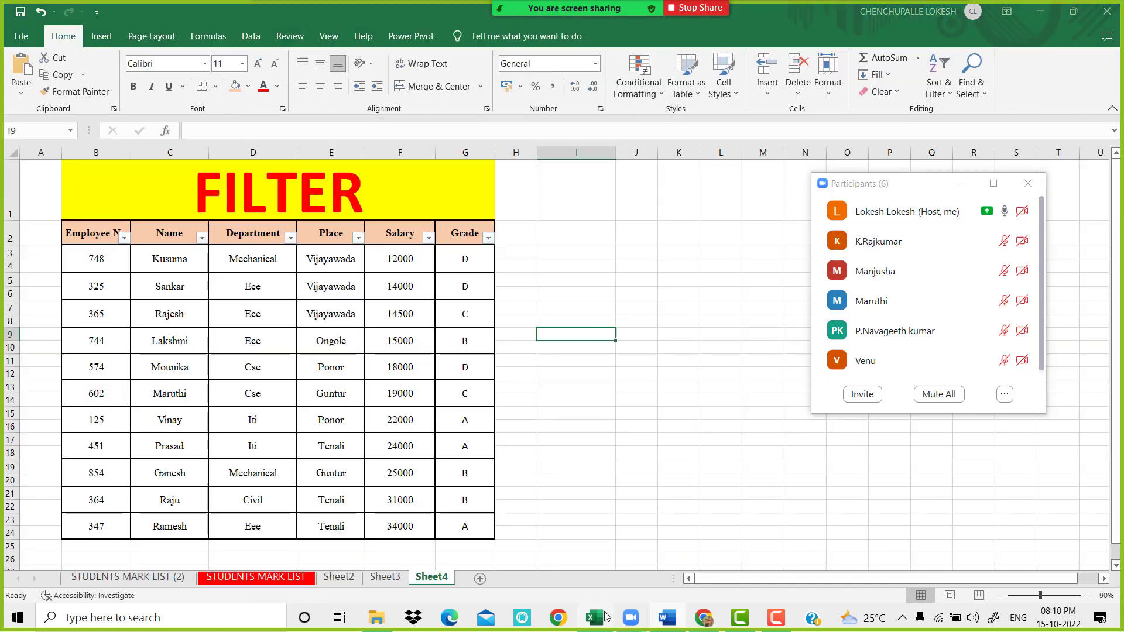
click(202, 237)
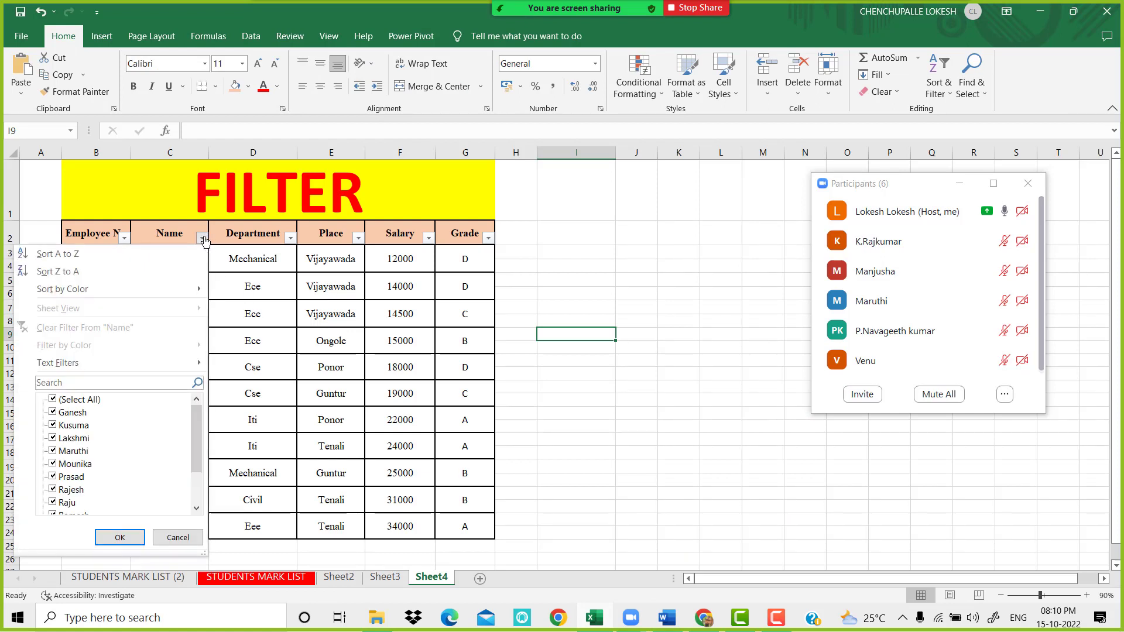
mouse_move(165, 363)
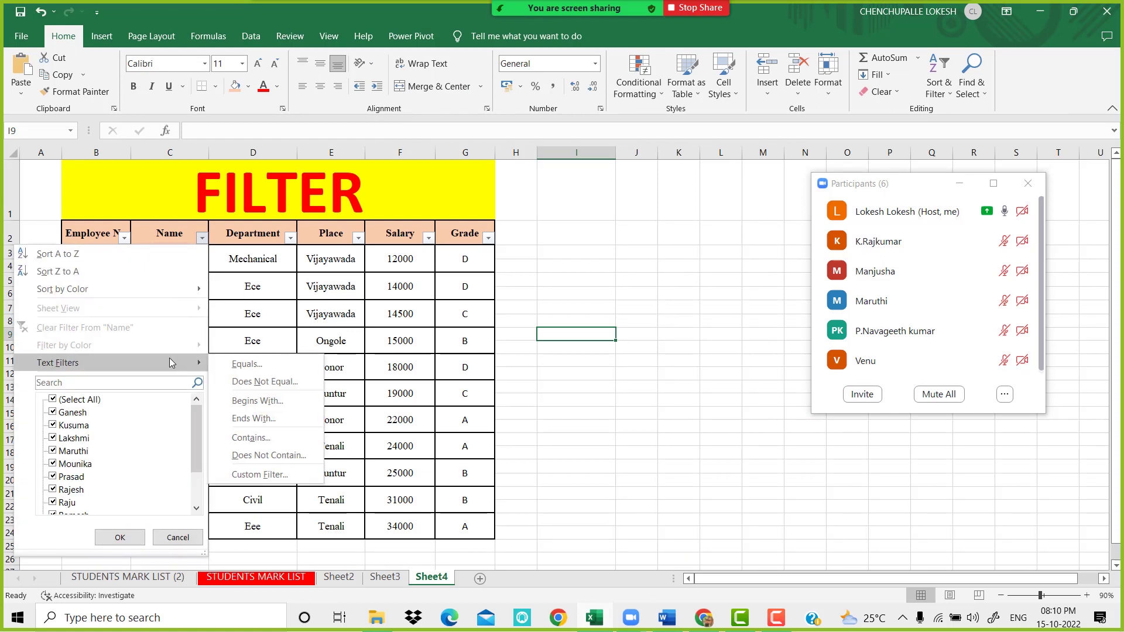
click(296, 400)
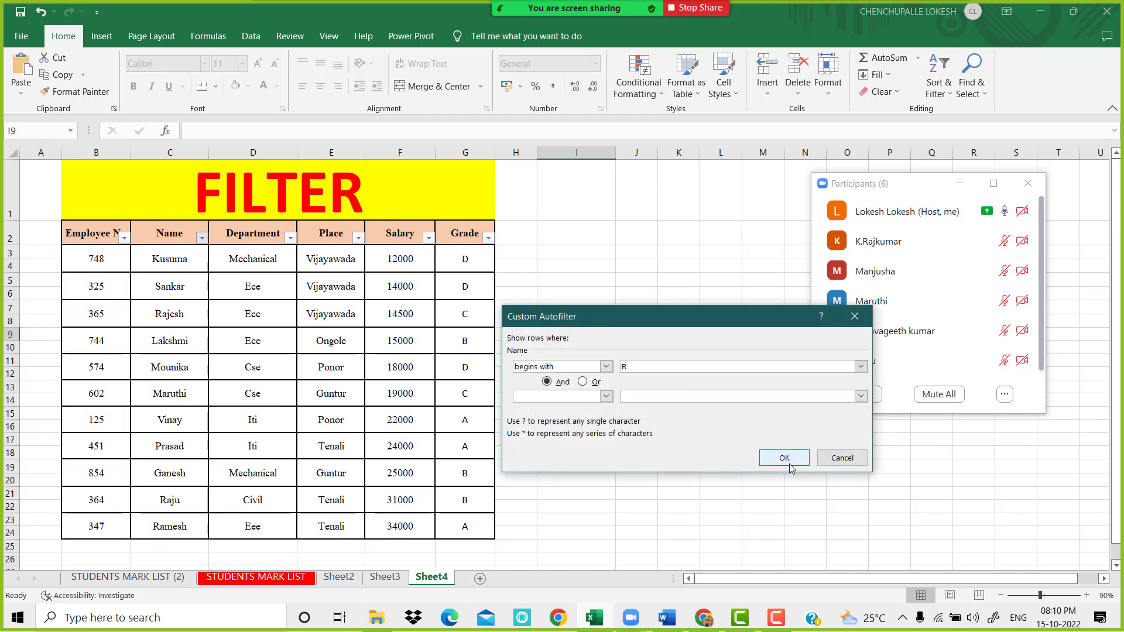
click(784, 457)
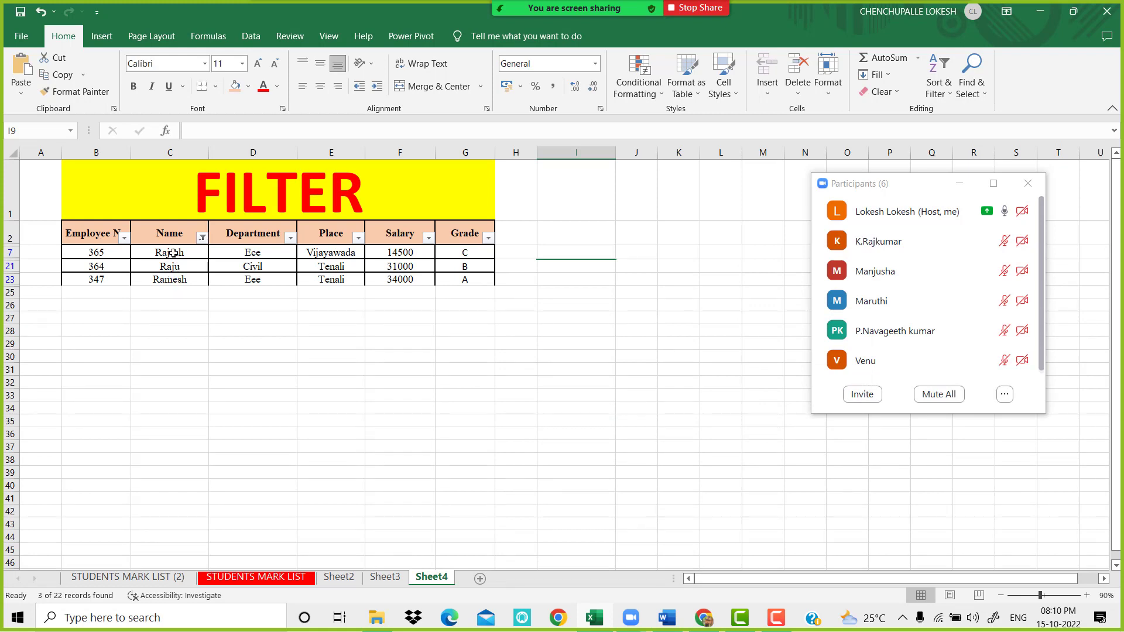
- Clear the Name column's begins-with filter, and switch to the Word document to read question 10
click(203, 237)
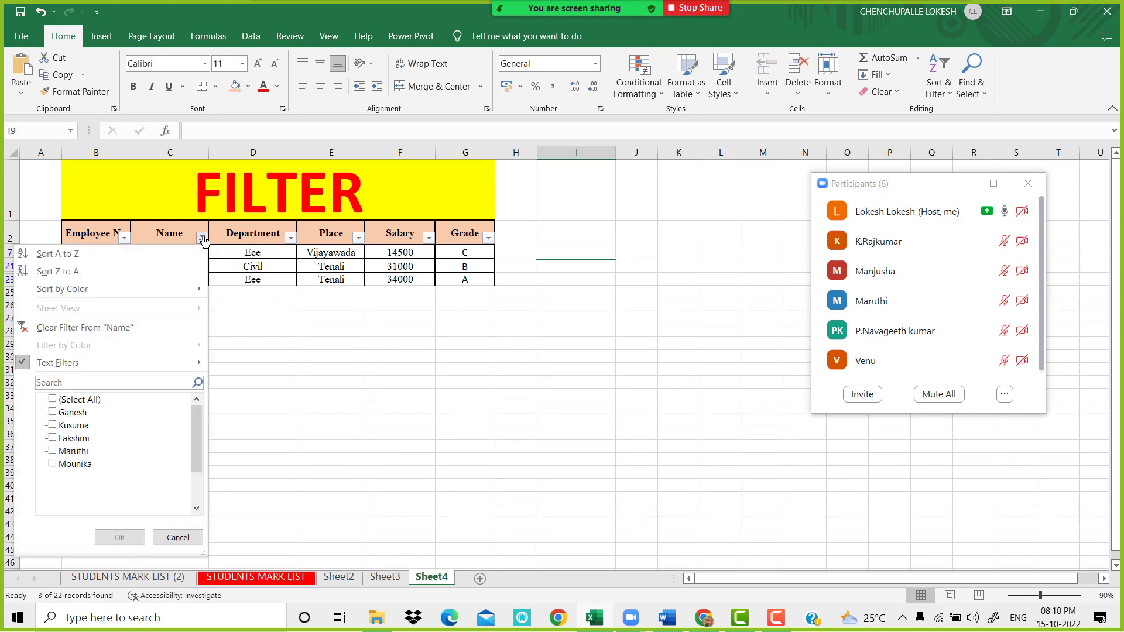
click(171, 328)
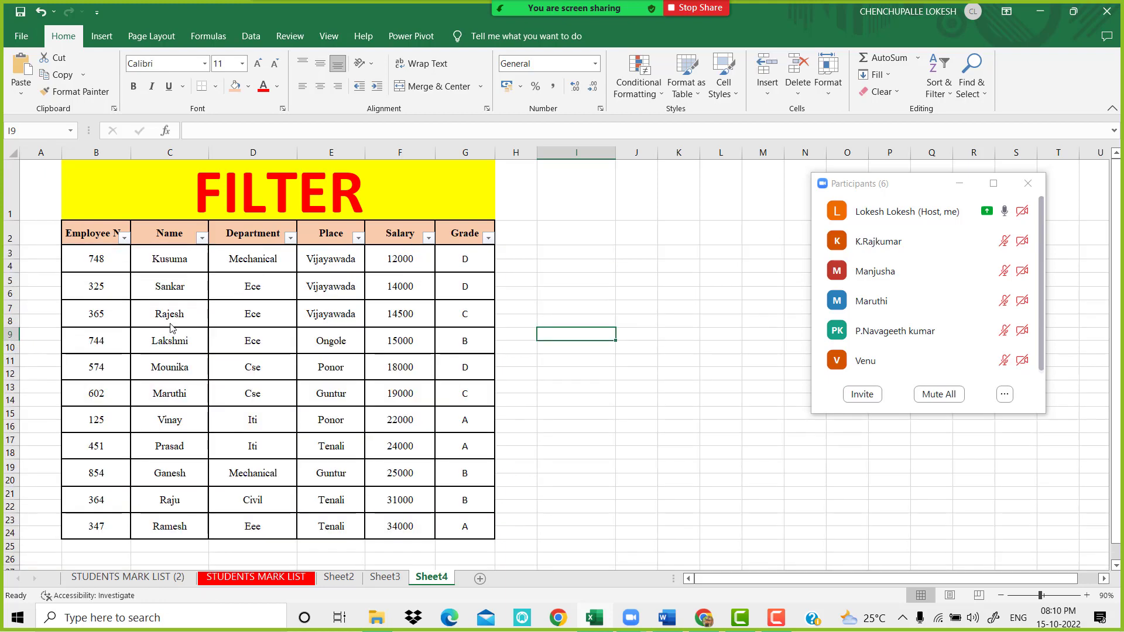
click(732, 431)
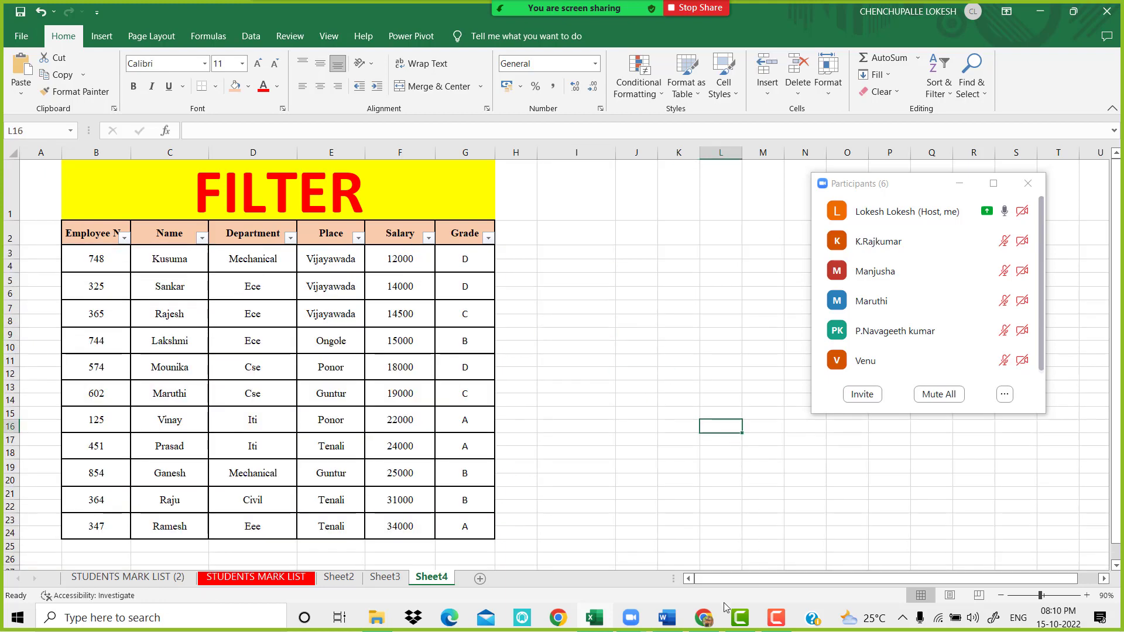
click(666, 620)
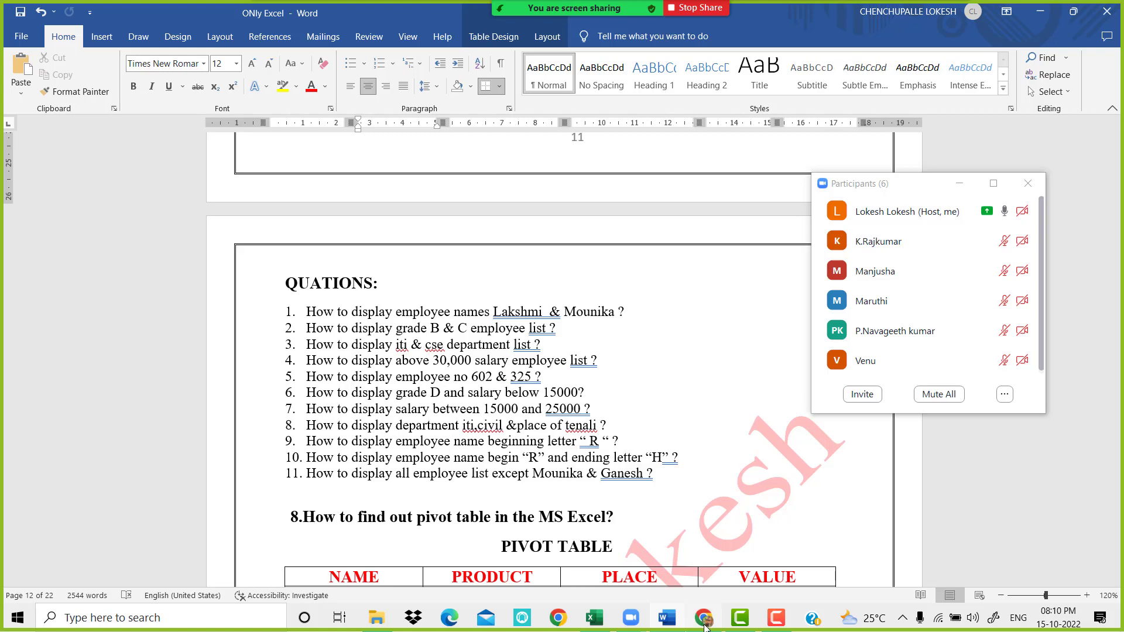
- Return to Excel and filter the Name column to names that begin with R and end with H for question 10
click(601, 620)
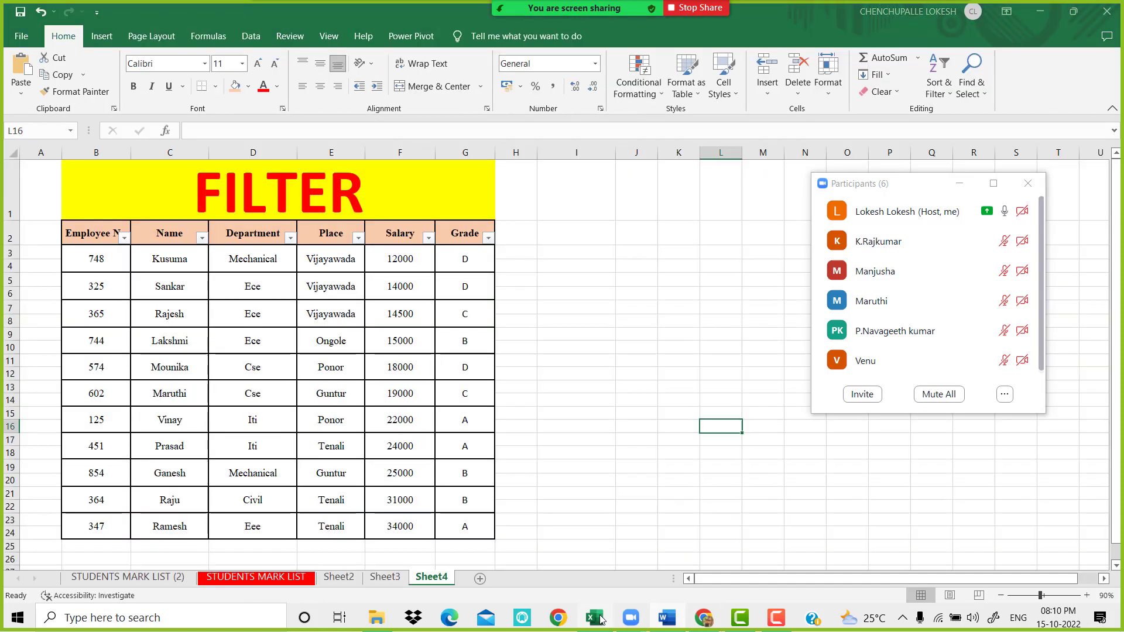
click(202, 238)
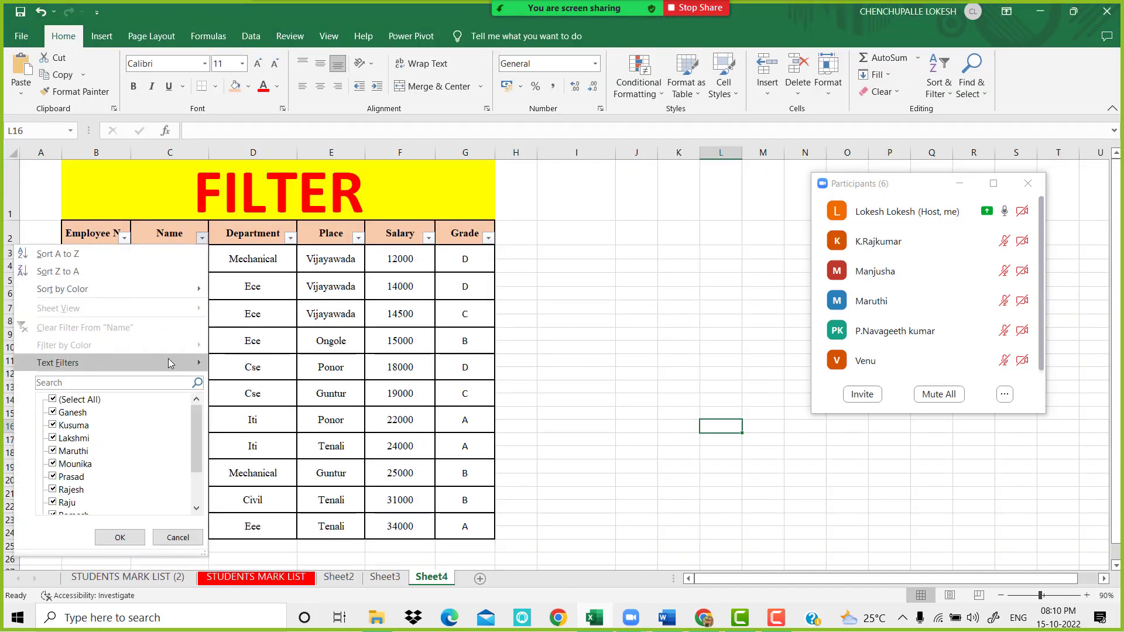
mouse_move(167, 358)
click(282, 400)
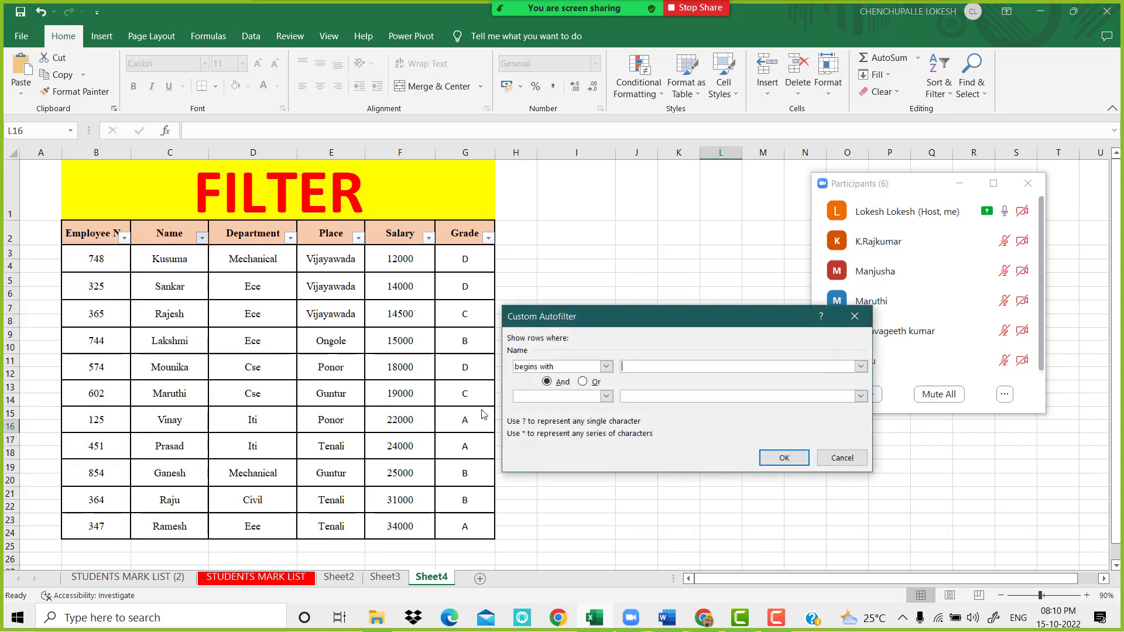
click(606, 396)
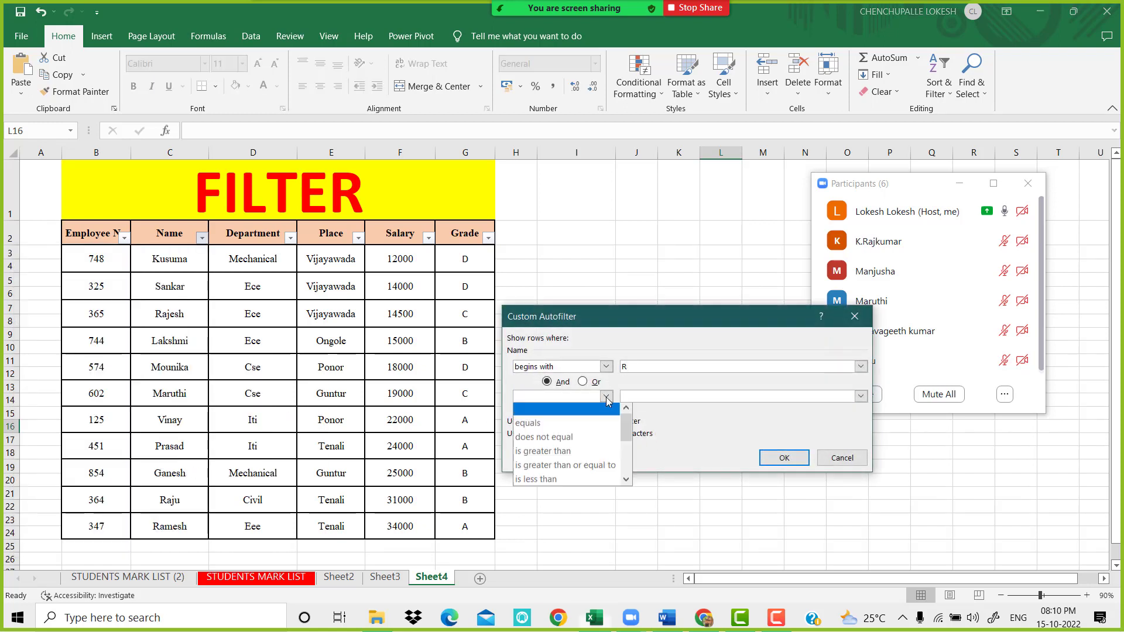
click(561, 440)
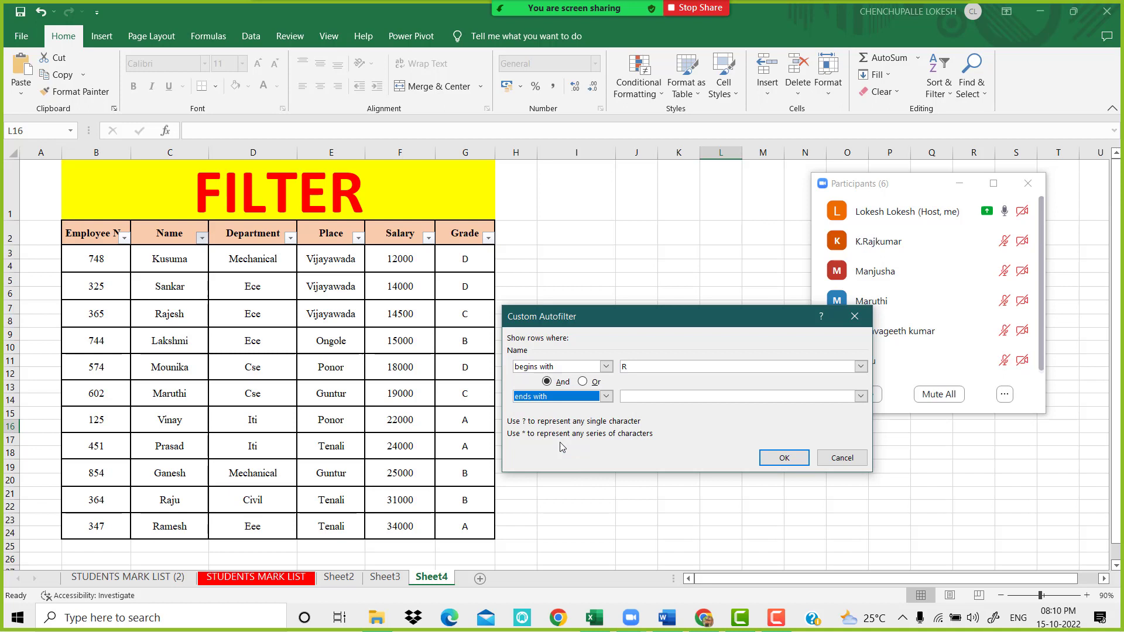
click(664, 395)
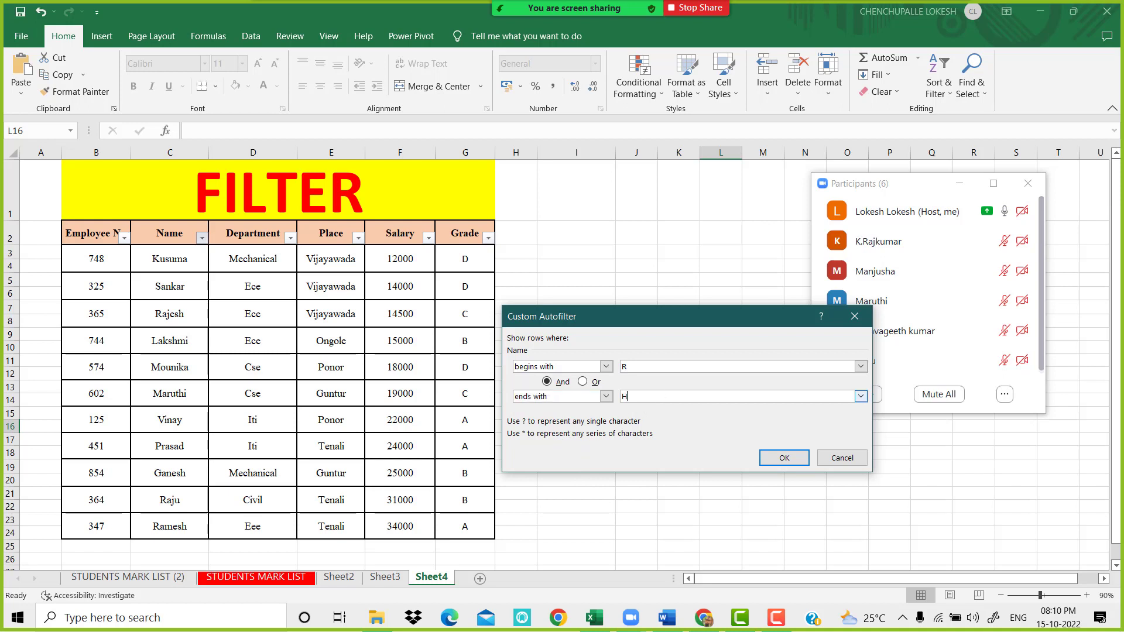
click(777, 461)
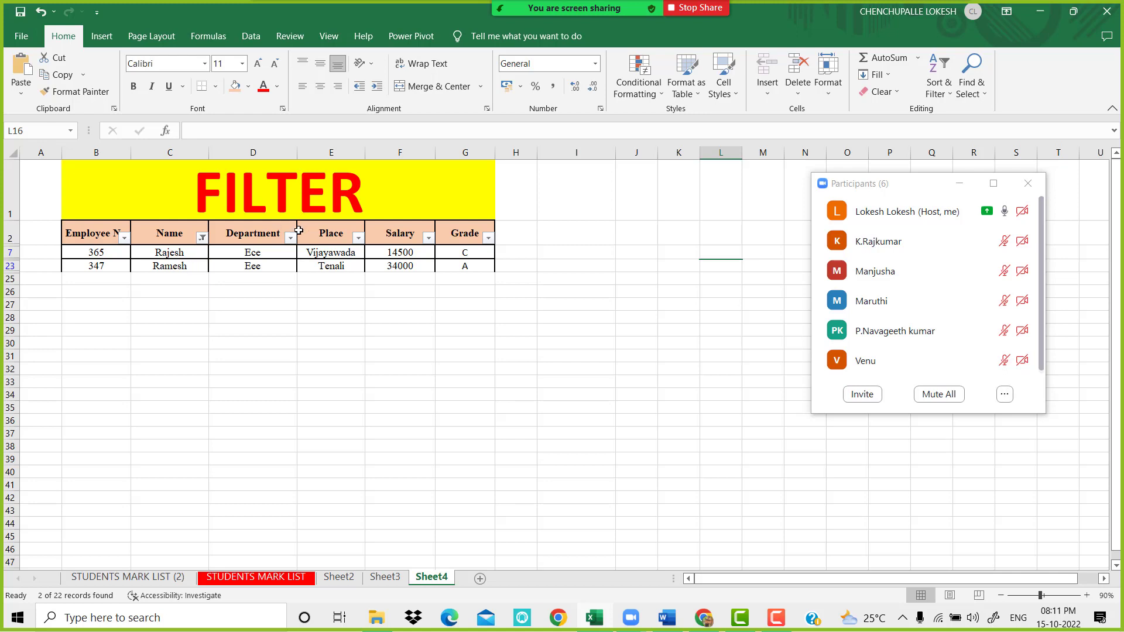
- Clear the two-condition filter from the Name column, and switch to the Word document to read question 11
click(203, 239)
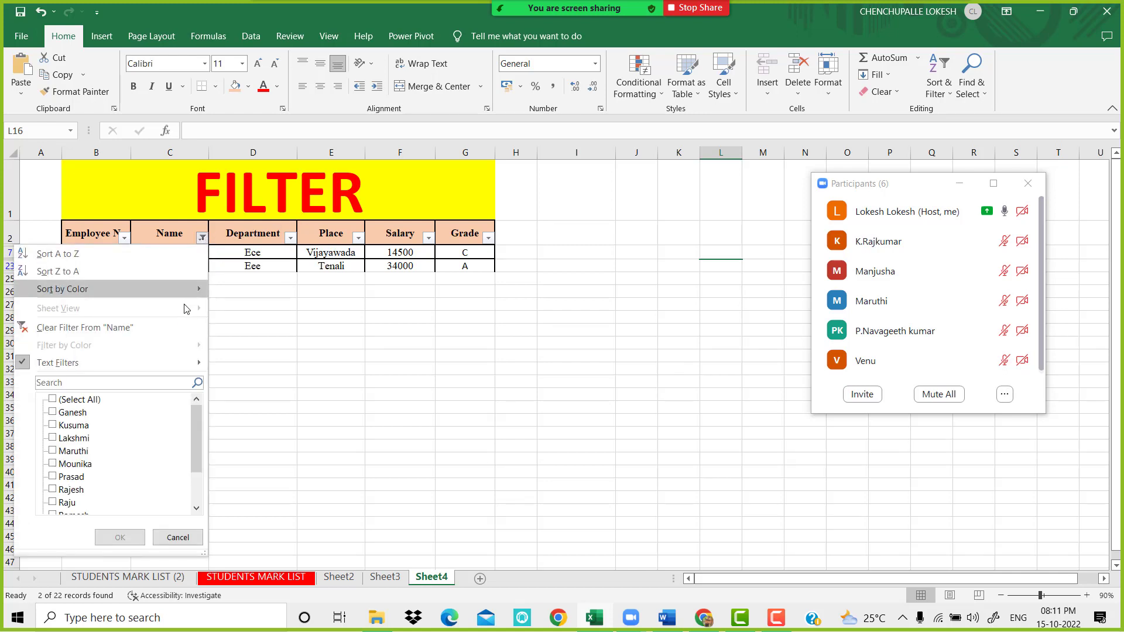
click(176, 326)
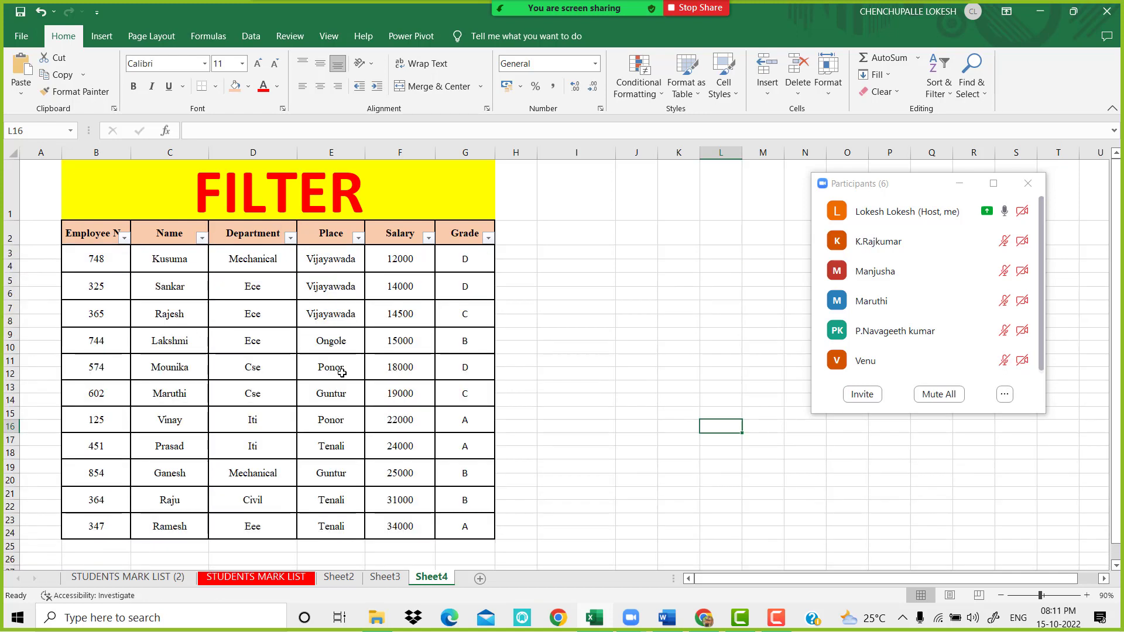
click(667, 617)
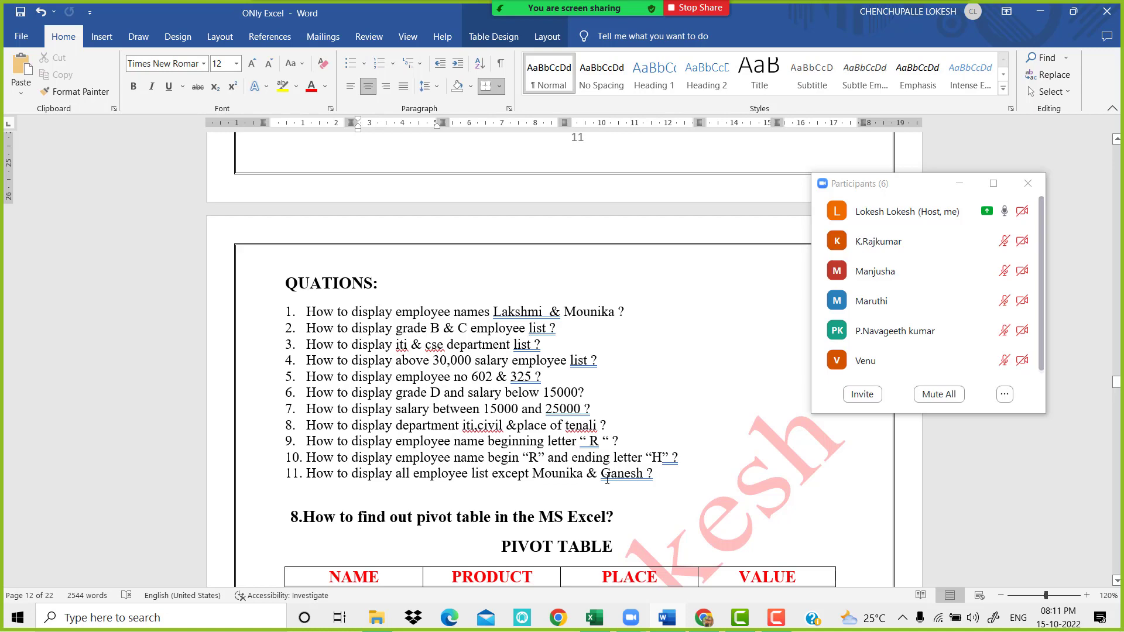
- Return to Excel and set a custom Name filter condition to "does not contain" the second employee named in question 11
click(598, 619)
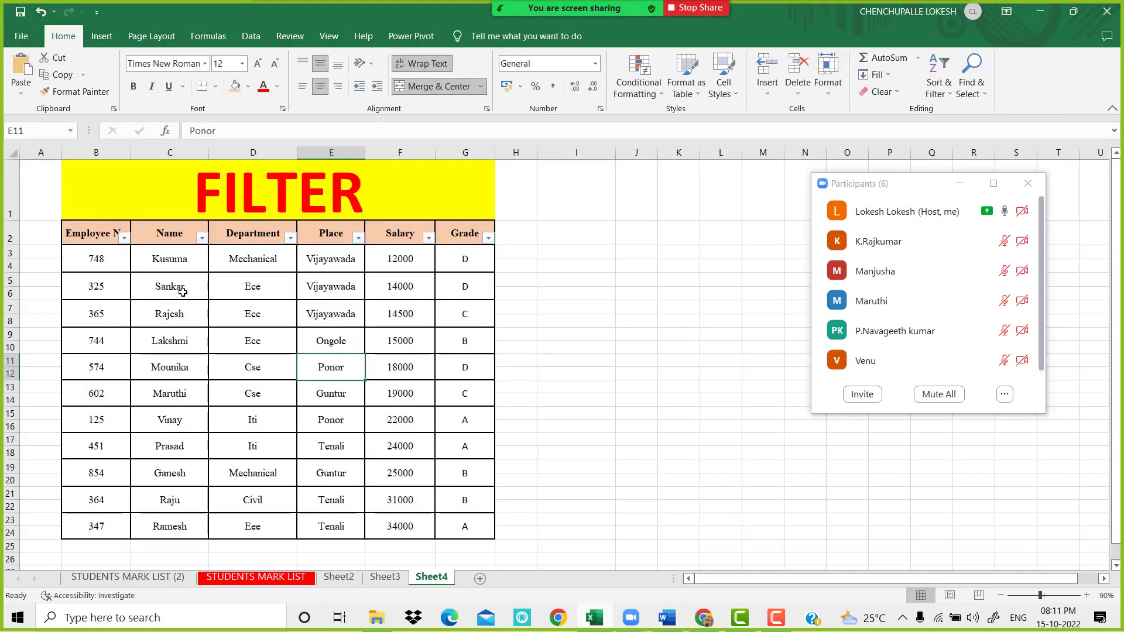
click(202, 237)
mouse_move(170, 367)
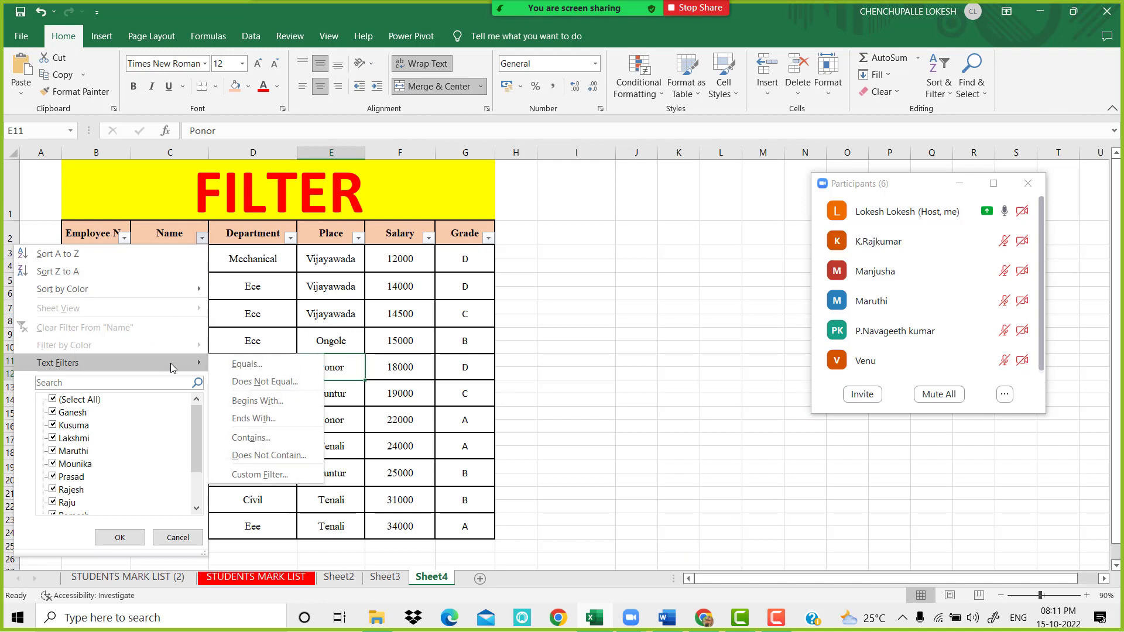
click(291, 457)
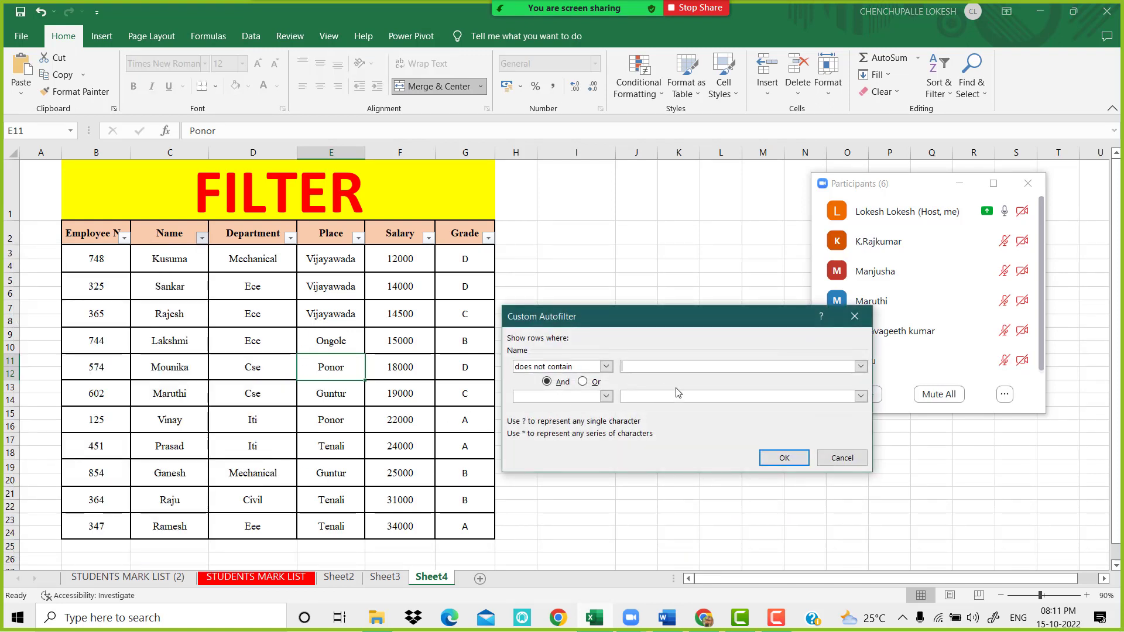
click(861, 367)
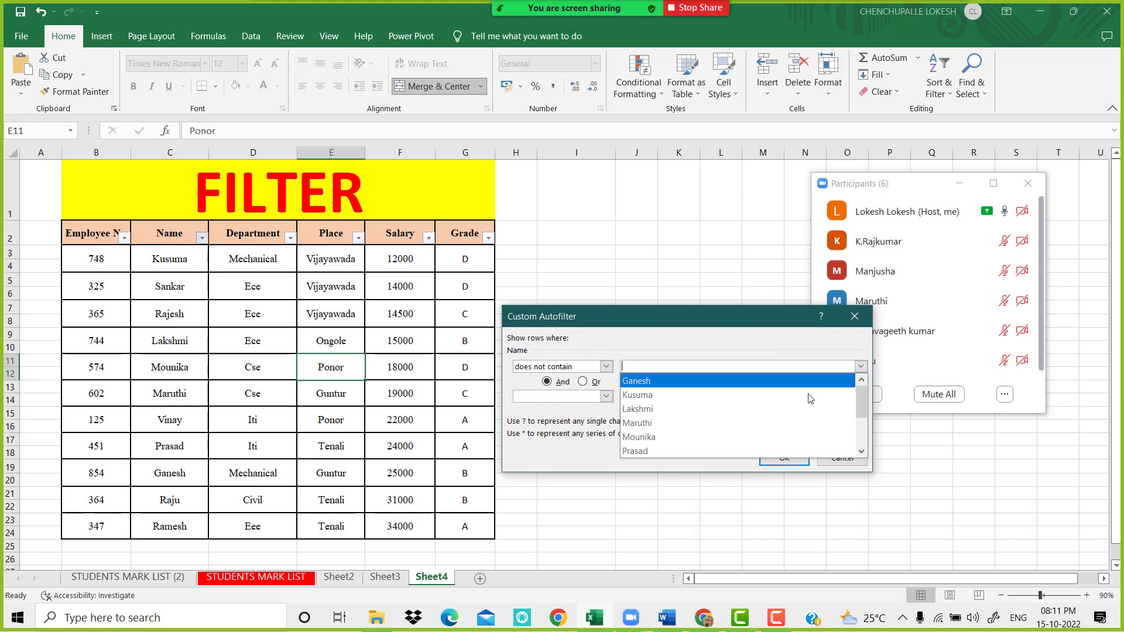
click(697, 381)
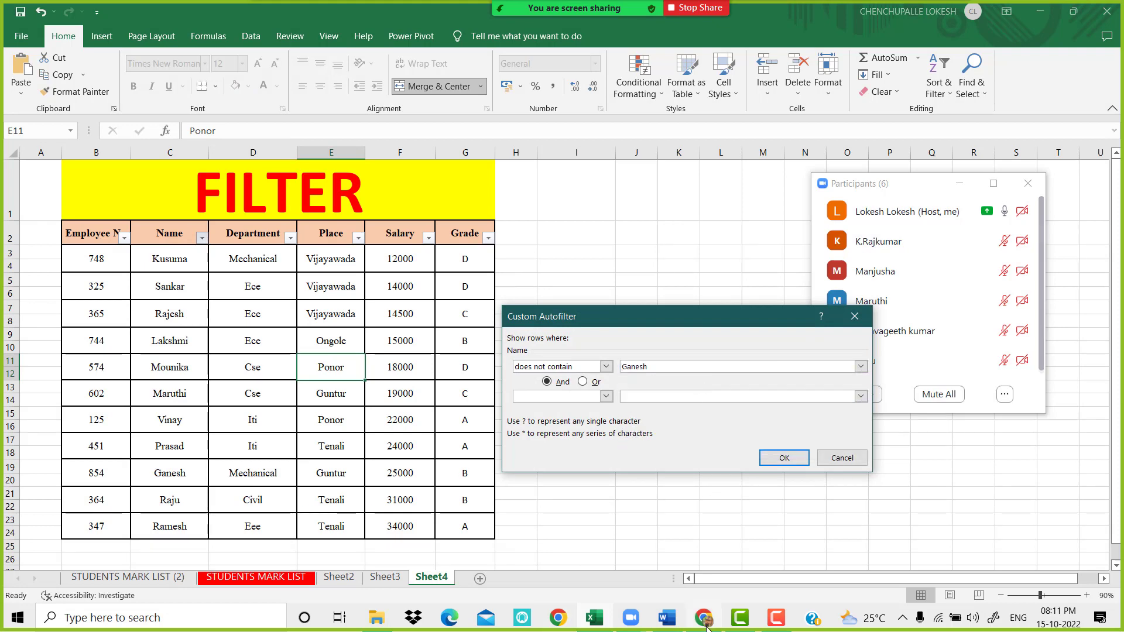
- Recheck question 11 in Word, then in Excel add a second "does not contain" condition with the first employee named there and apply the Name filter
click(676, 616)
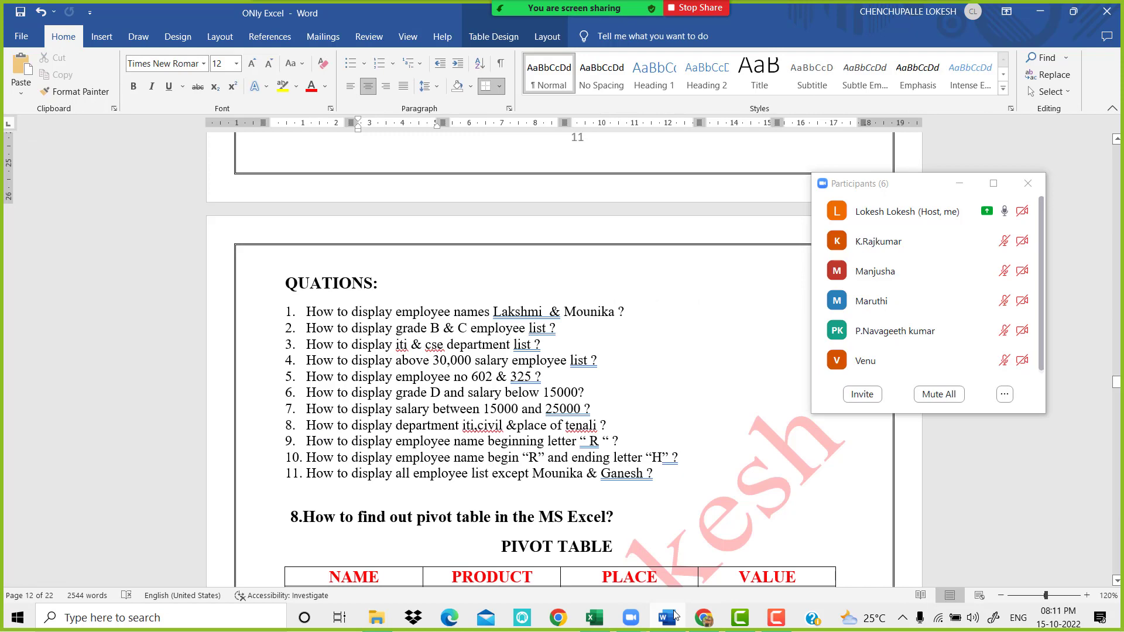
click(676, 616)
click(606, 396)
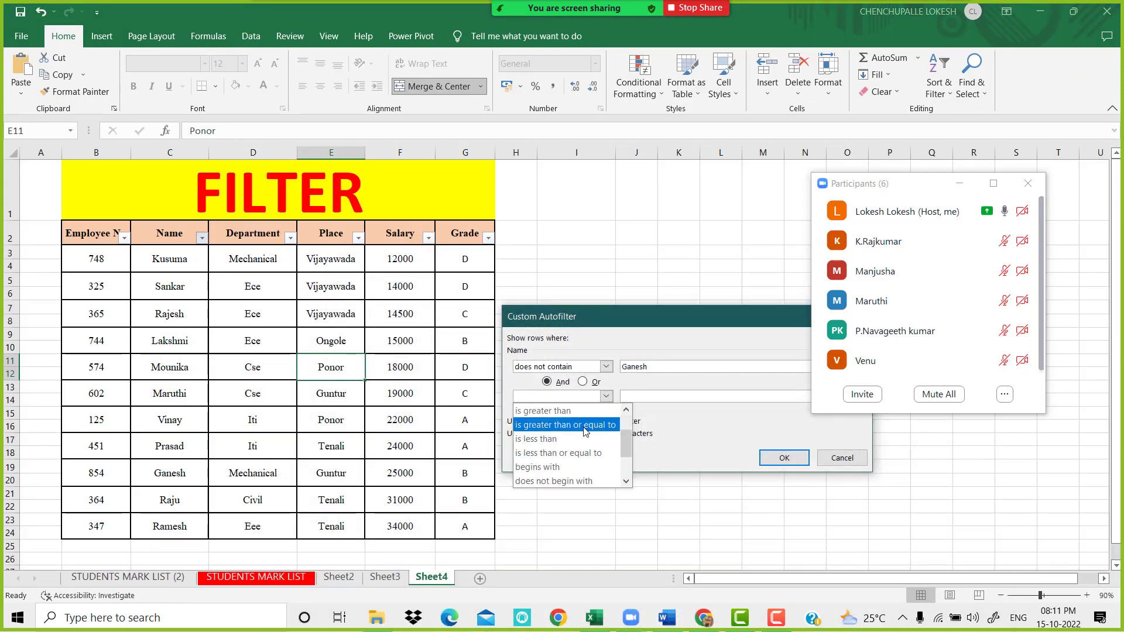
scroll(565, 460, down, 2)
click(559, 481)
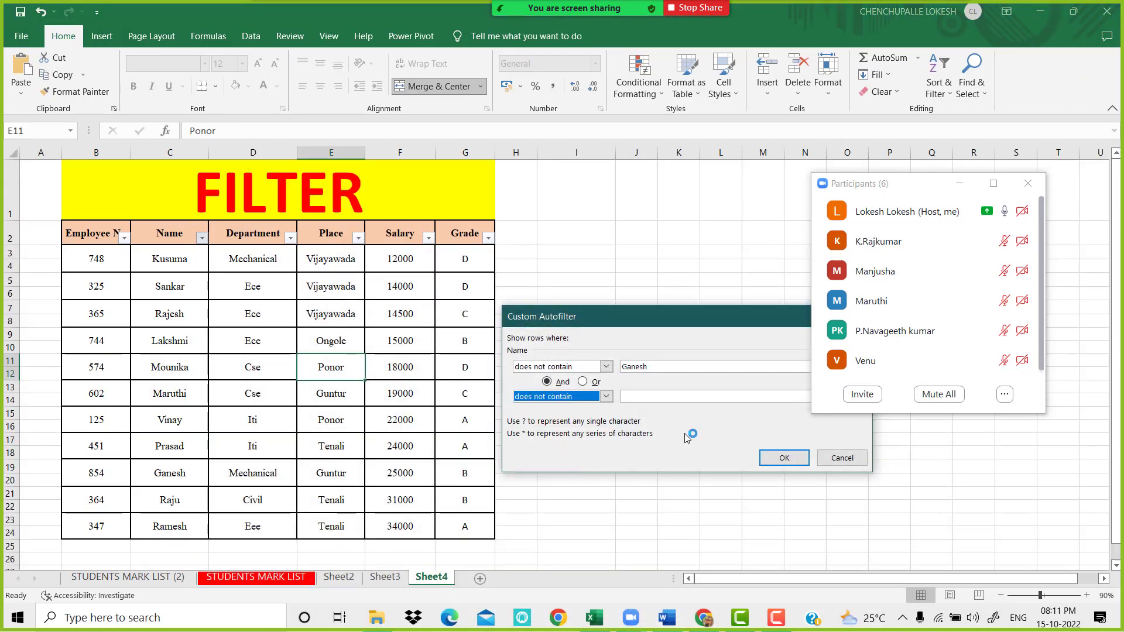
click(960, 183)
click(860, 397)
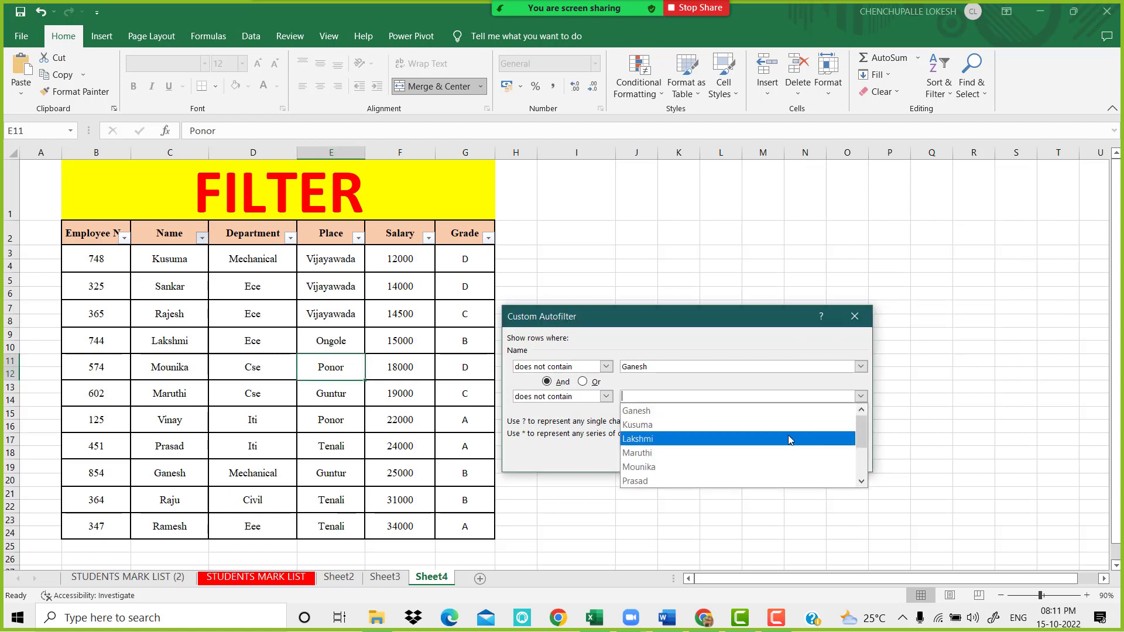
click(773, 466)
click(784, 460)
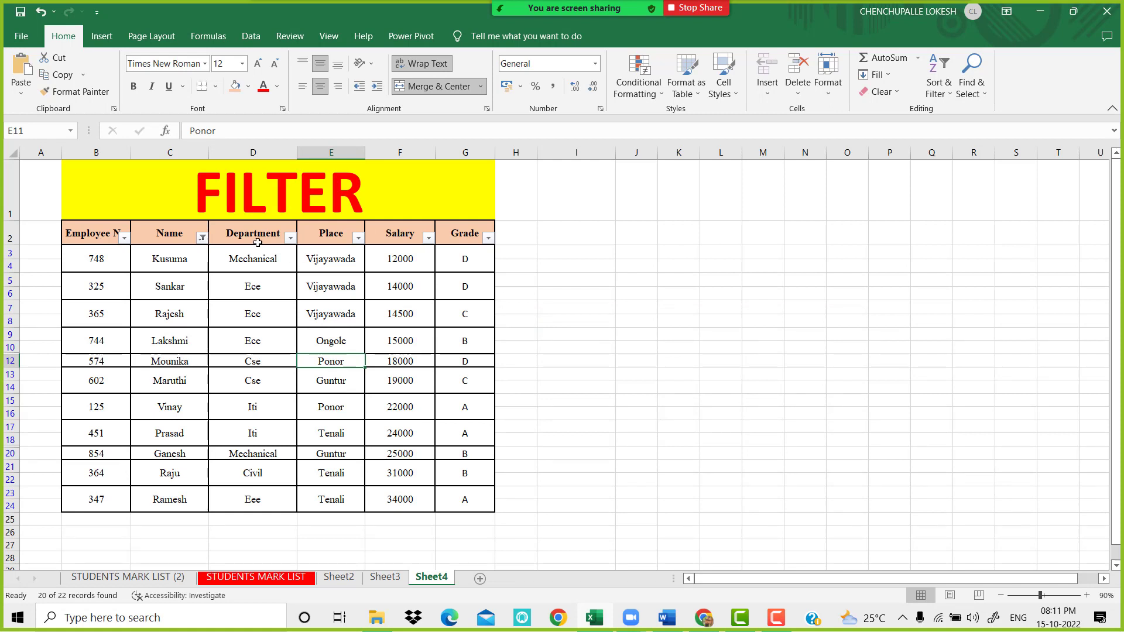
- Clear the two "does not contain" conditions from the Name column's filter
click(202, 238)
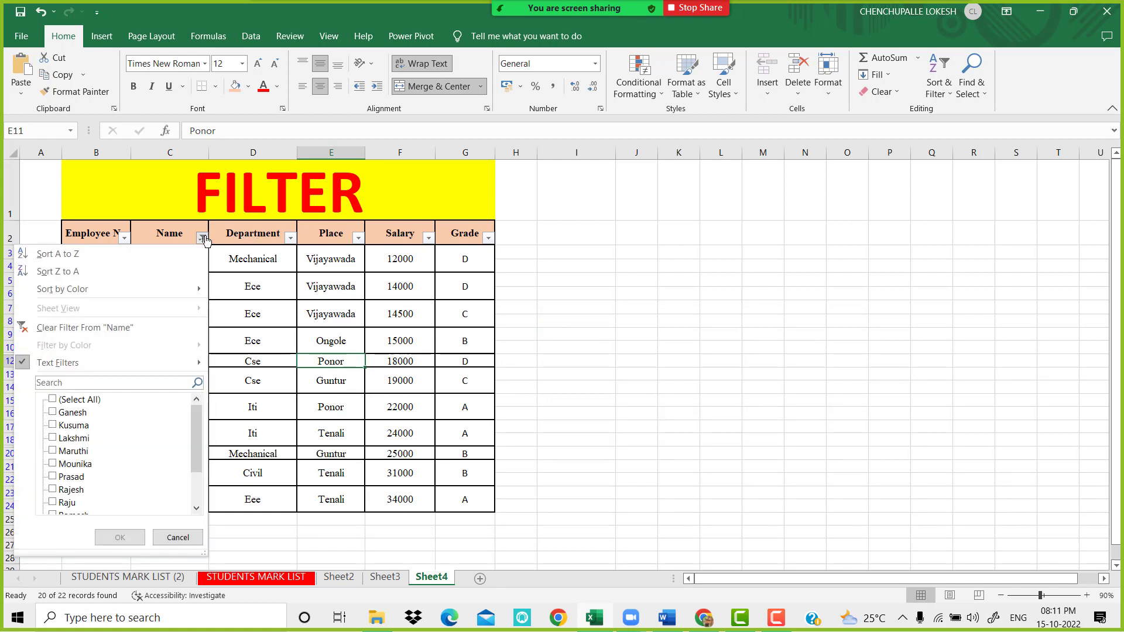
click(169, 329)
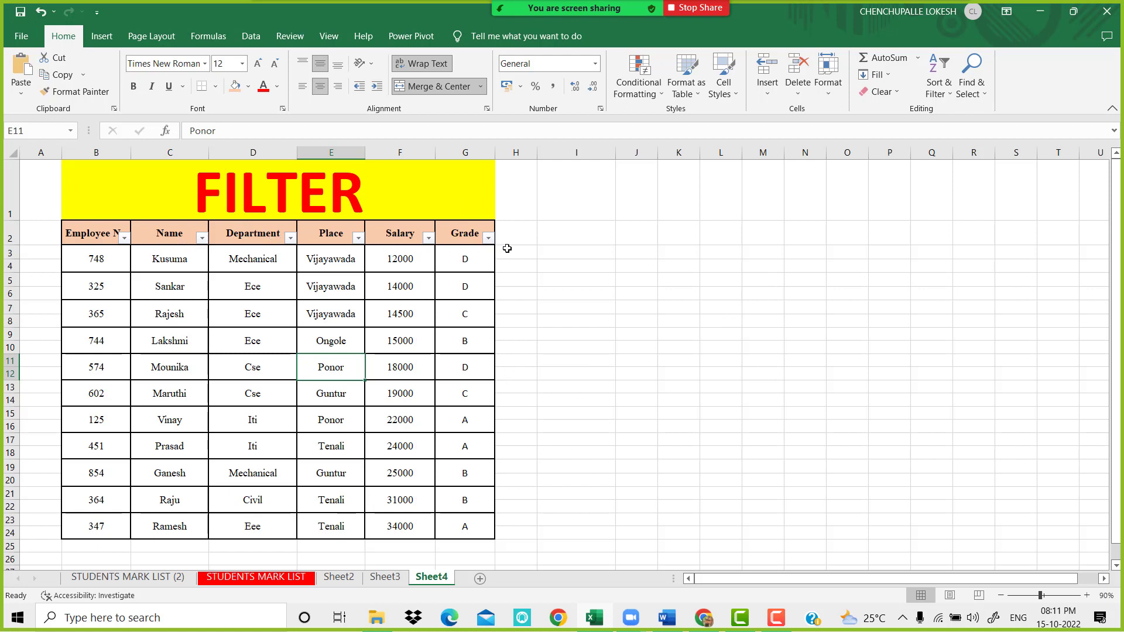
- Widen the empty columns H and J beside the employee table to roughly match column I
drag(537, 156, 572, 156)
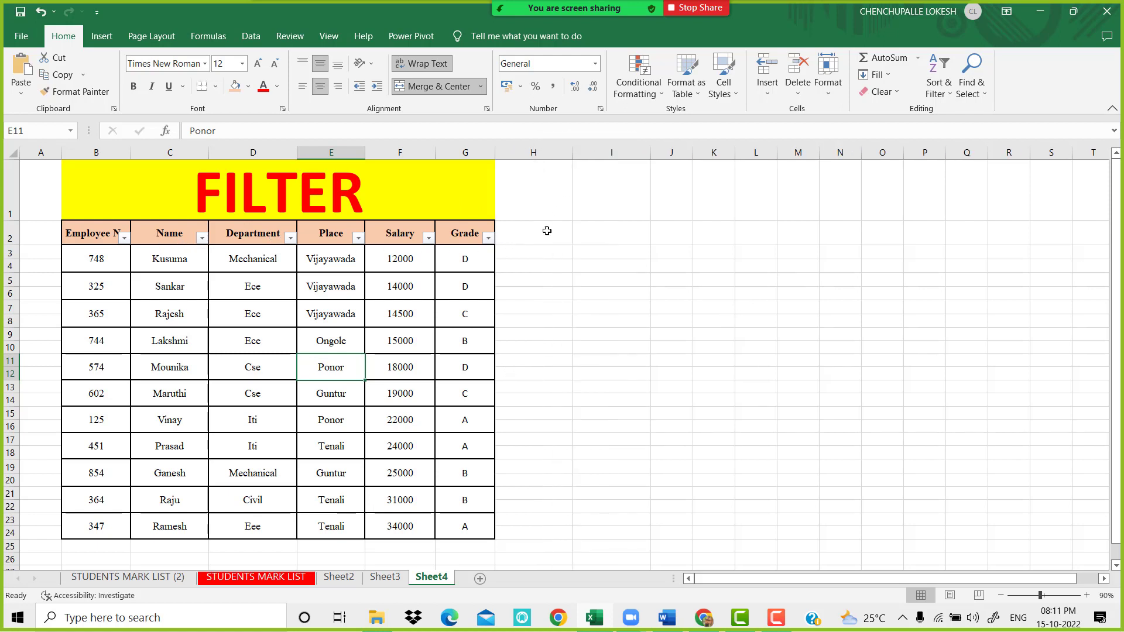
click(543, 232)
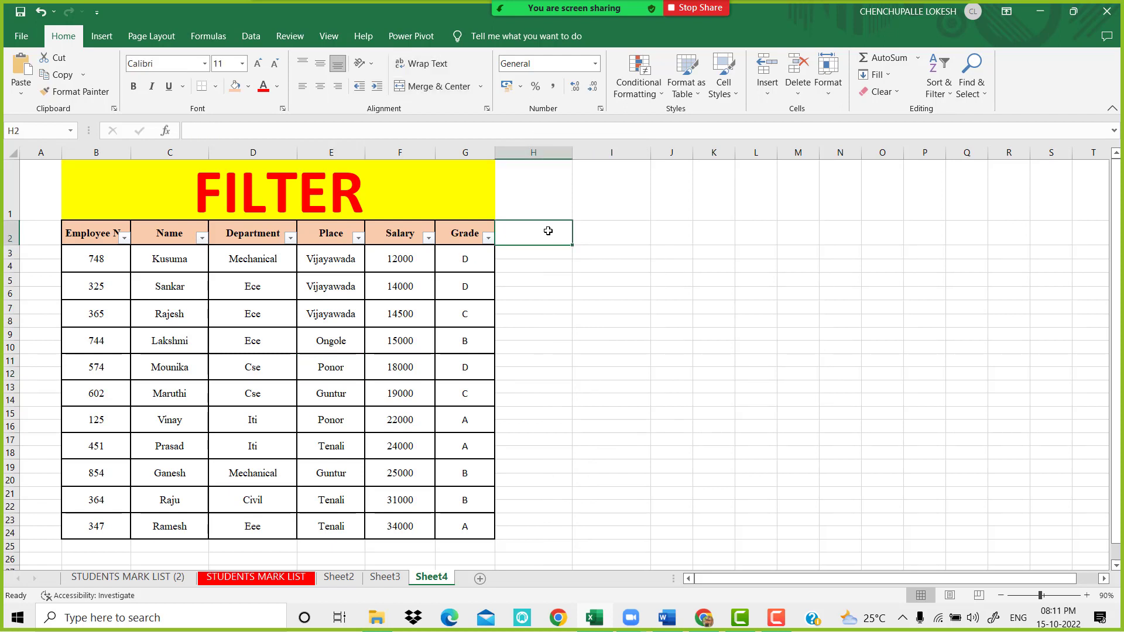
click(617, 229)
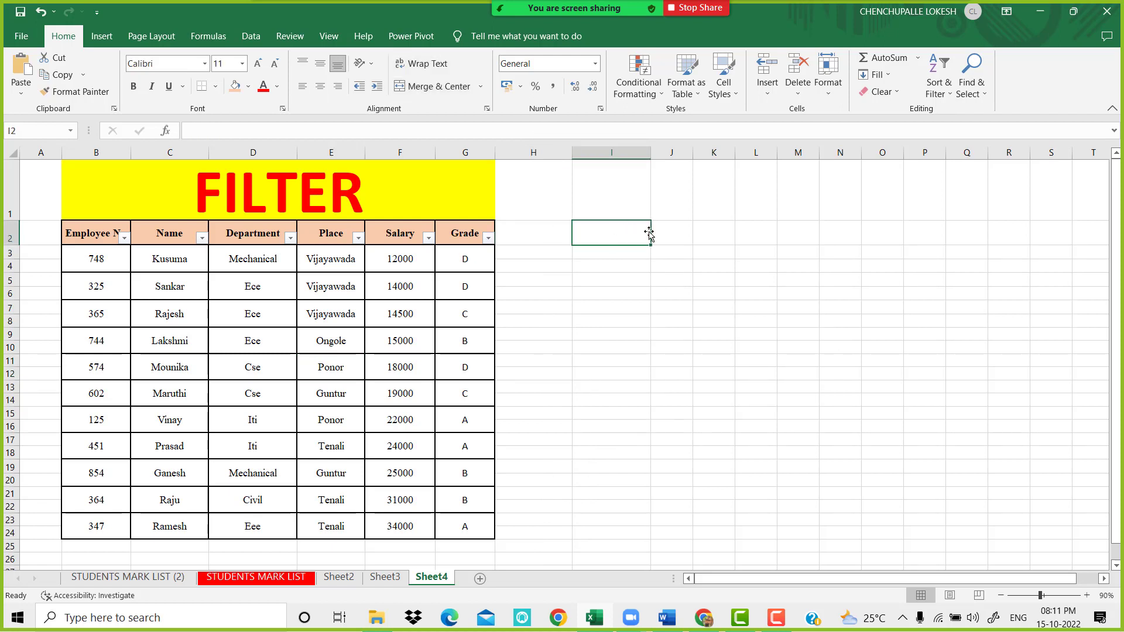
drag(693, 157, 728, 157)
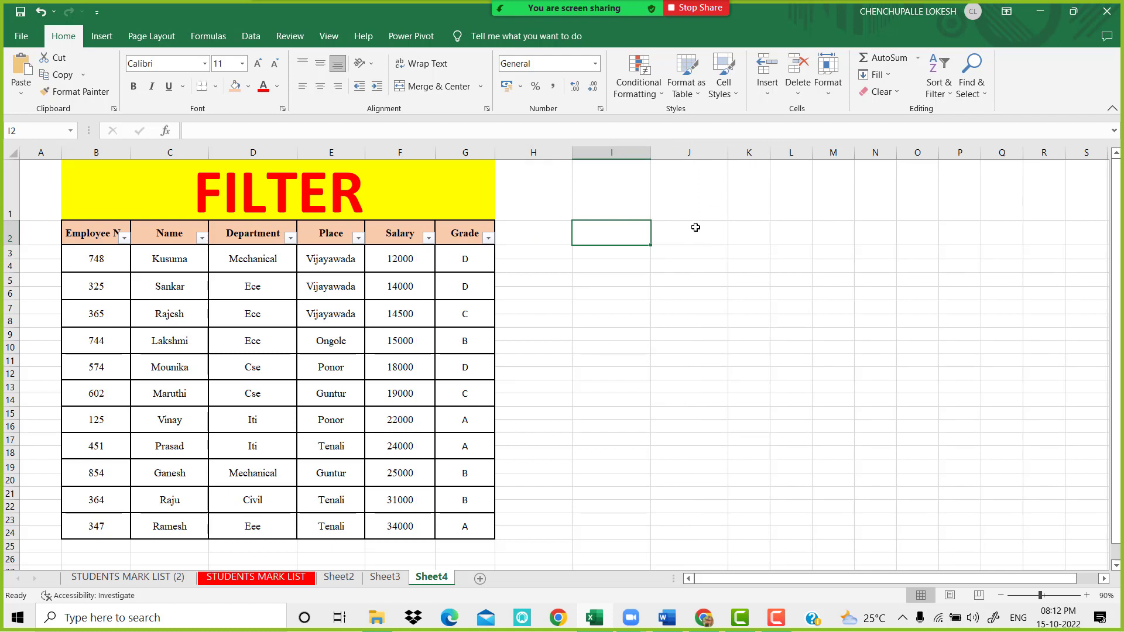
click(696, 228)
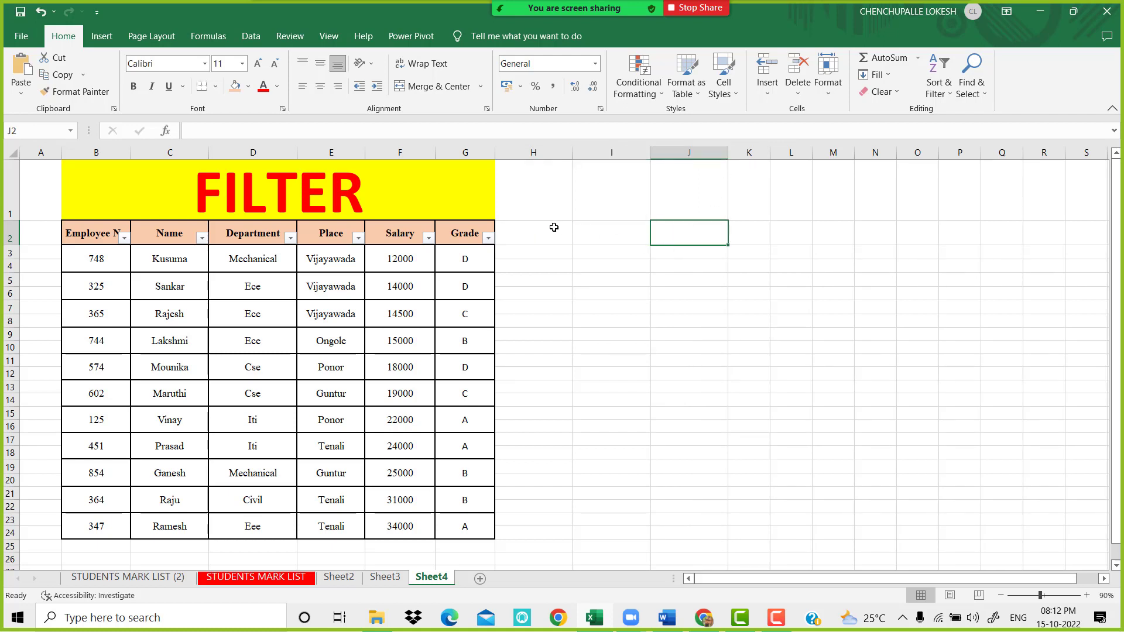
mouse_move(544, 224)
mouse_down()
mouse_move(969, 246)
mouse_move(994, 236)
mouse_up()
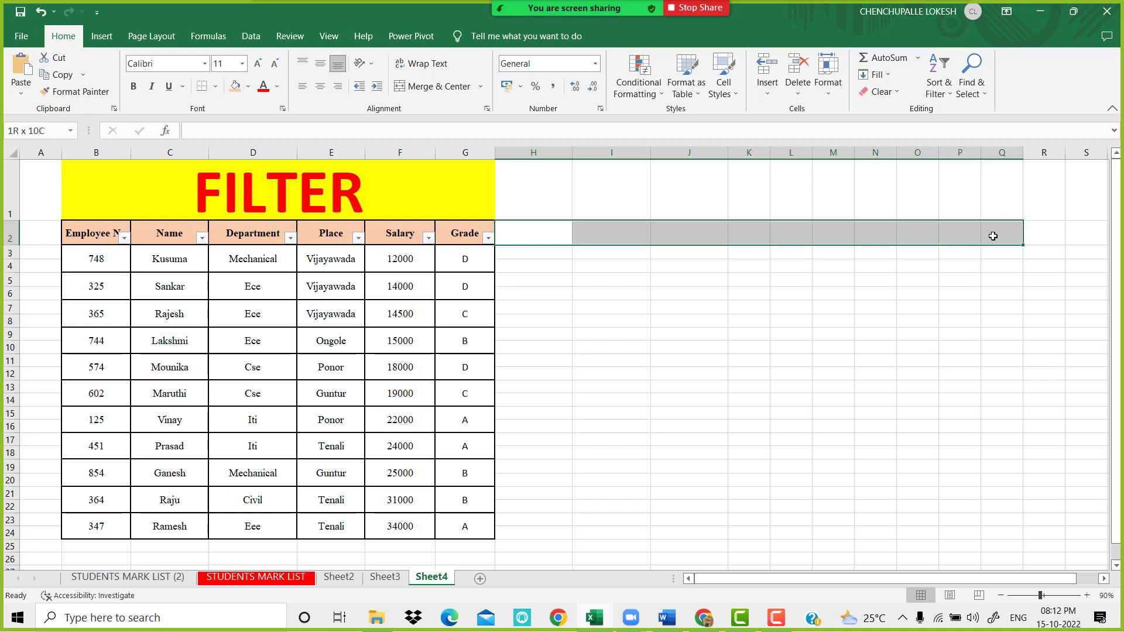
drag(567, 309, 597, 309)
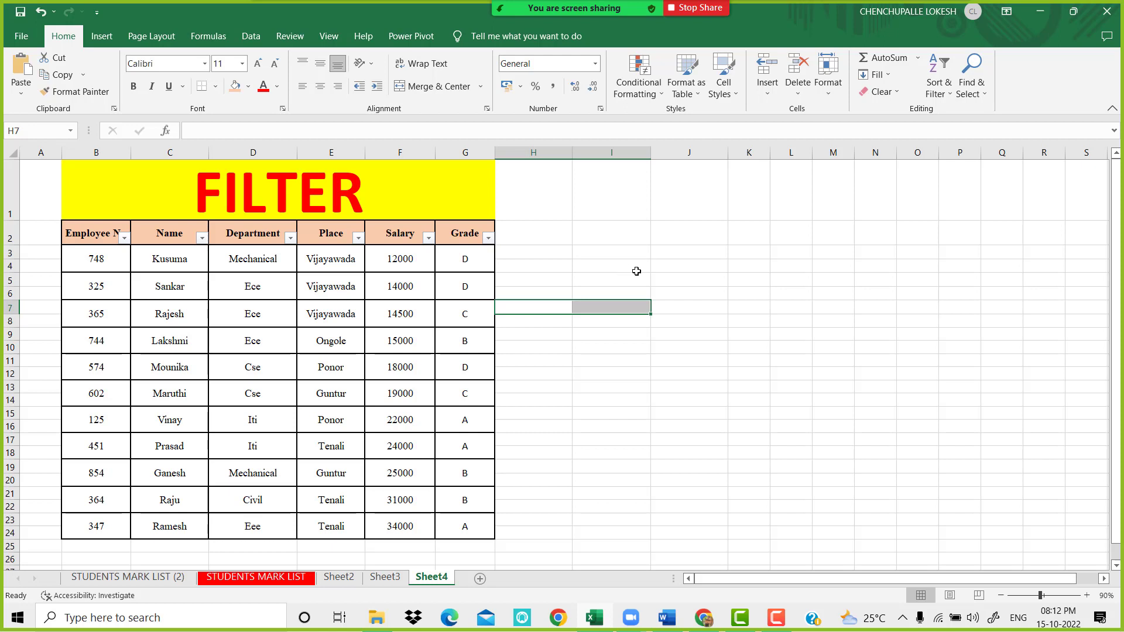
click(767, 260)
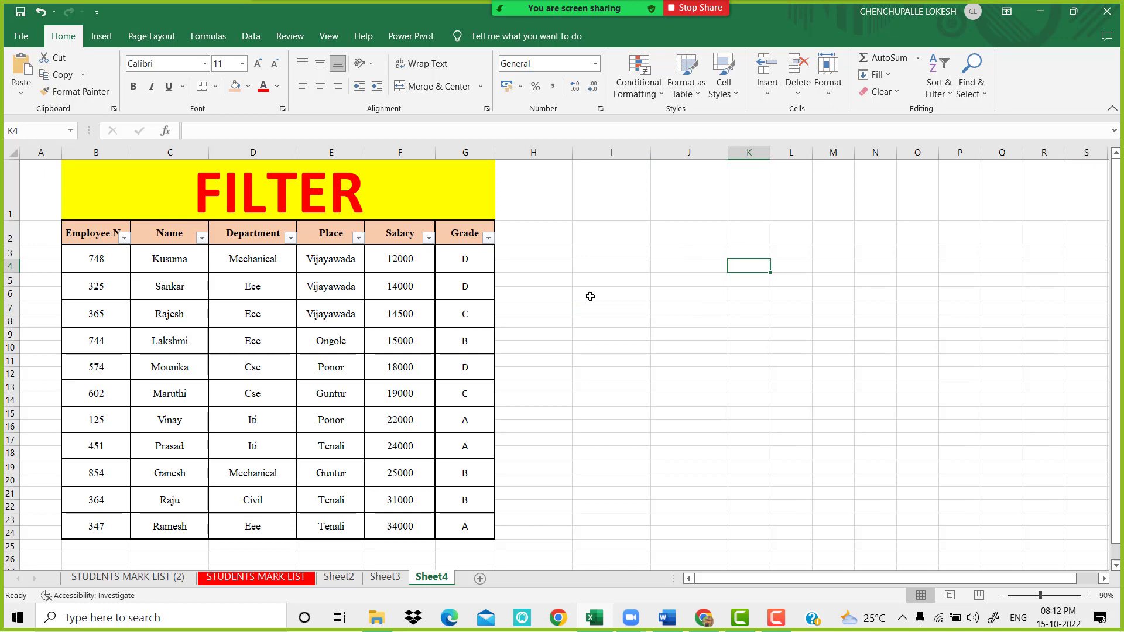
- Reopen the meeting's participants list, and switch to the Word document to view exercise 8 and its PIVOT TABLE data
mouse_move(438, 6)
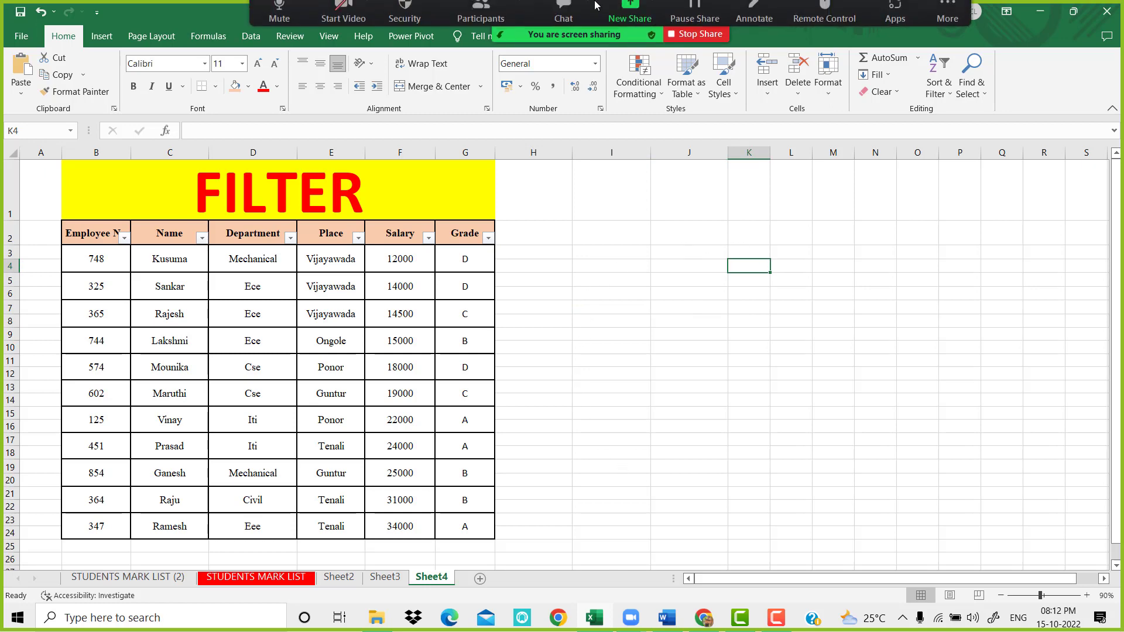
click(483, 18)
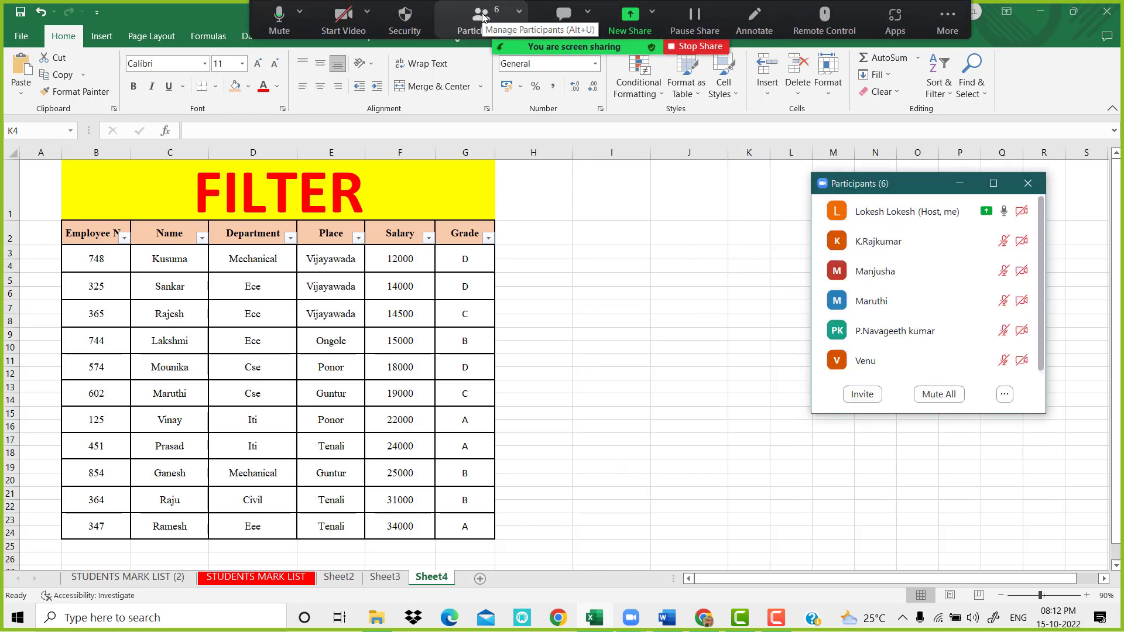
click(667, 623)
scroll(424, 286, down, 10)
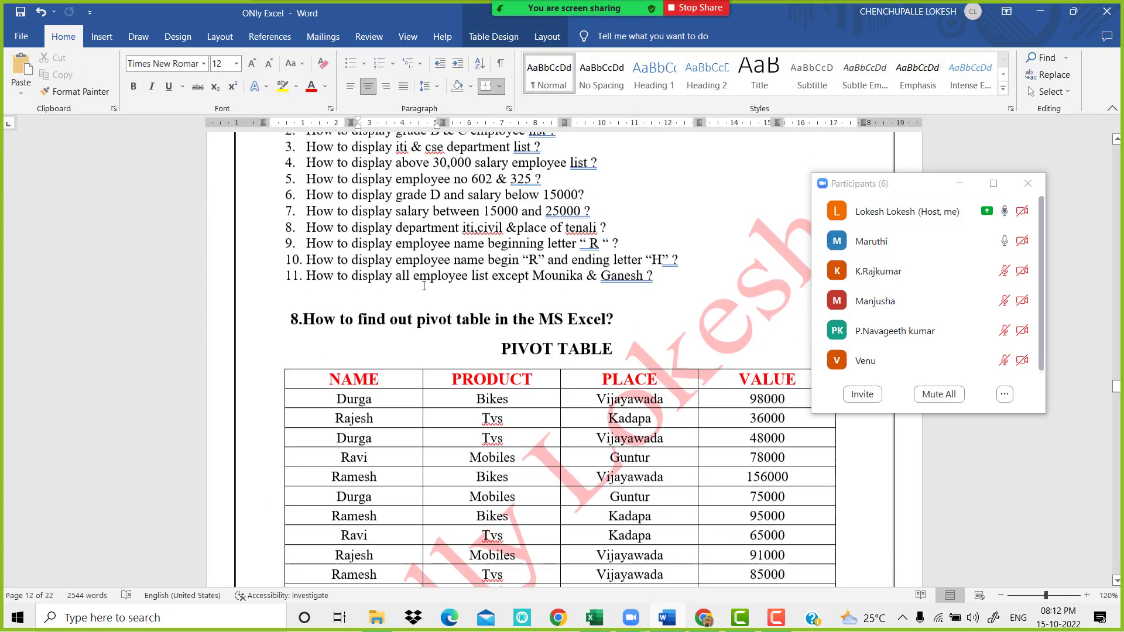